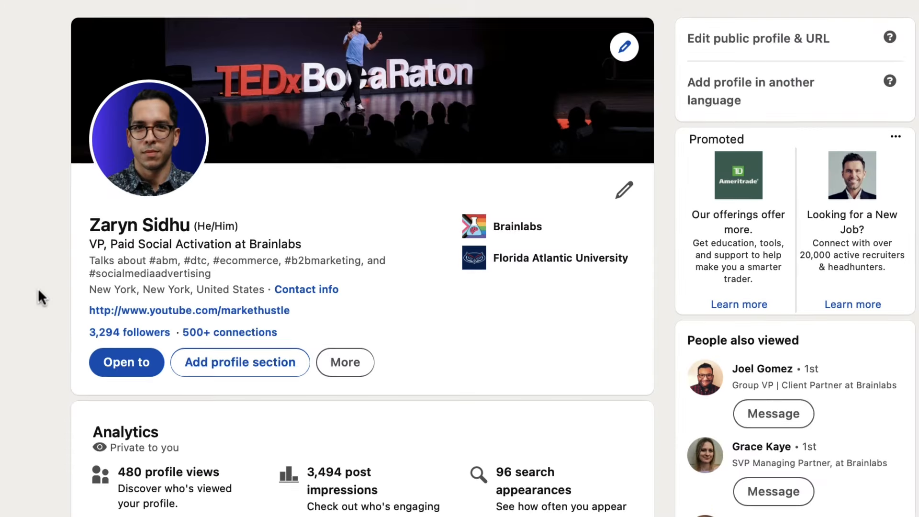
Review the Experience section of the LinkedIn profile, expanding the description of the VP, Paid Social Activation role
scroll(35, 289, down, 3)
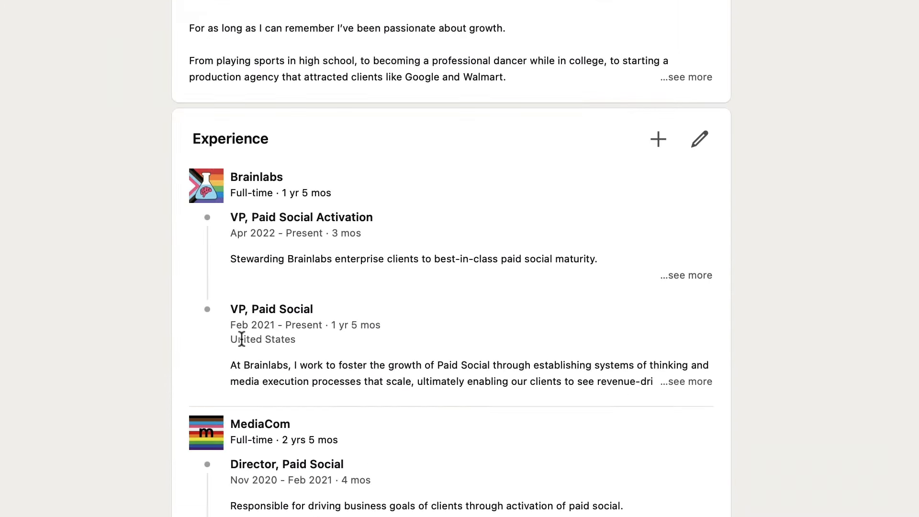
scroll(721, 212, down, 2)
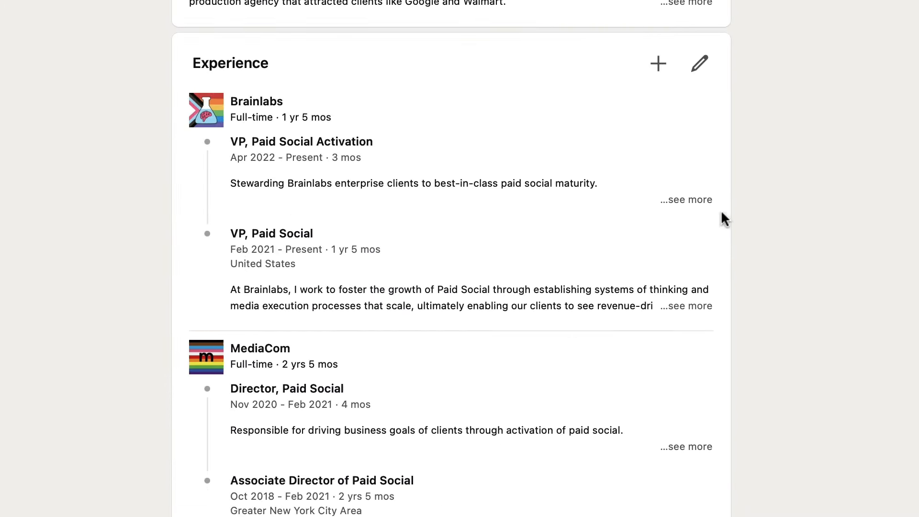
click(699, 199)
scroll(481, 359, down, 1)
scroll(503, 450, down, 2)
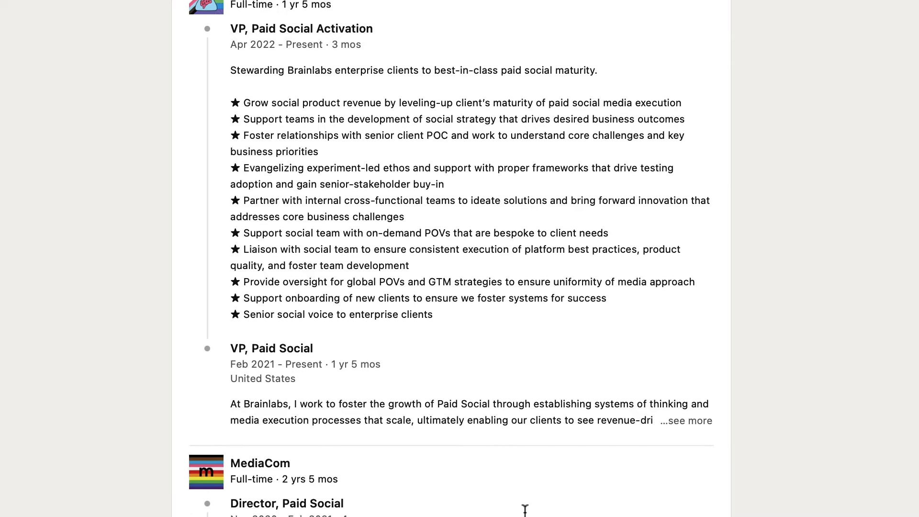
scroll(431, 498, down, 10)
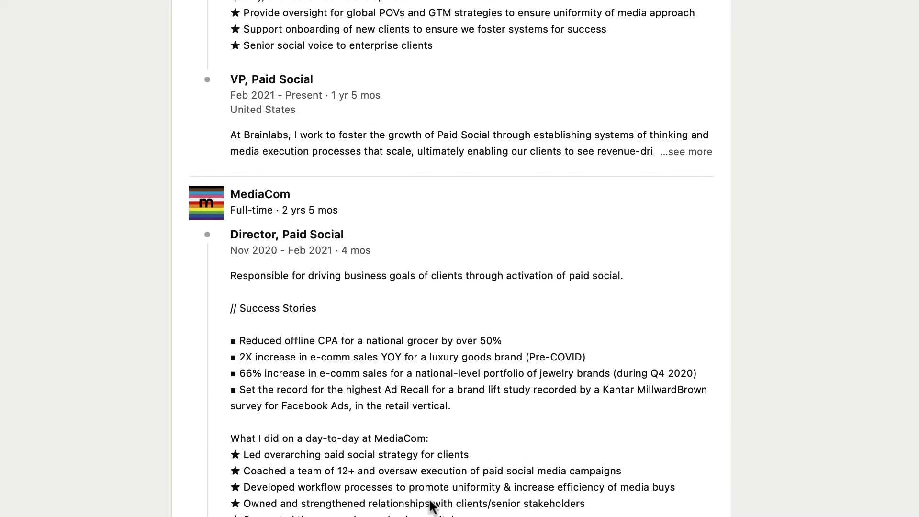
scroll(484, 489, down, 7)
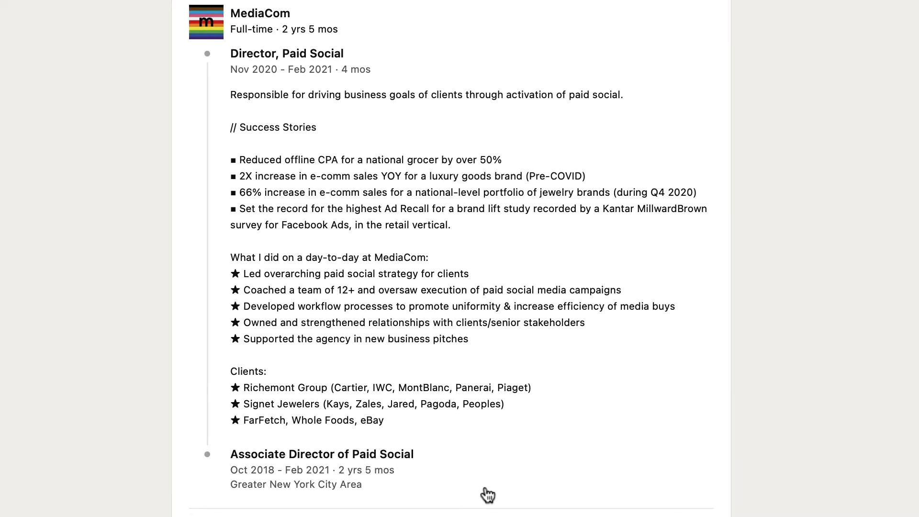
scroll(517, 496, down, 2)
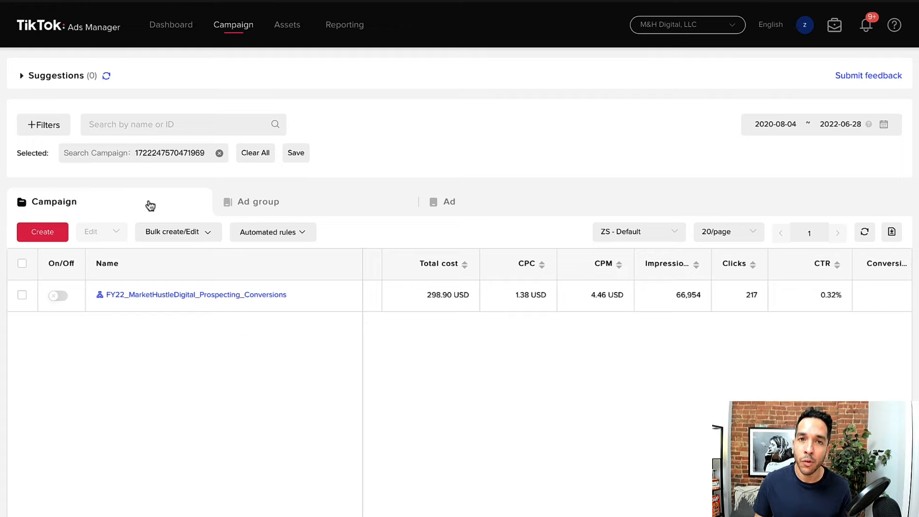
Switch to TikTok Ads Manager and look through the ad group, ad and campaign levels and the column presets
click(295, 206)
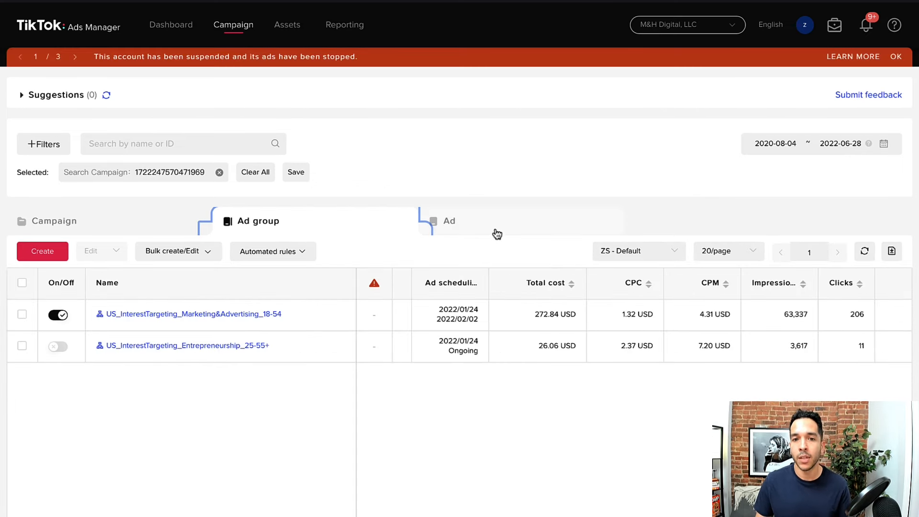
click(497, 233)
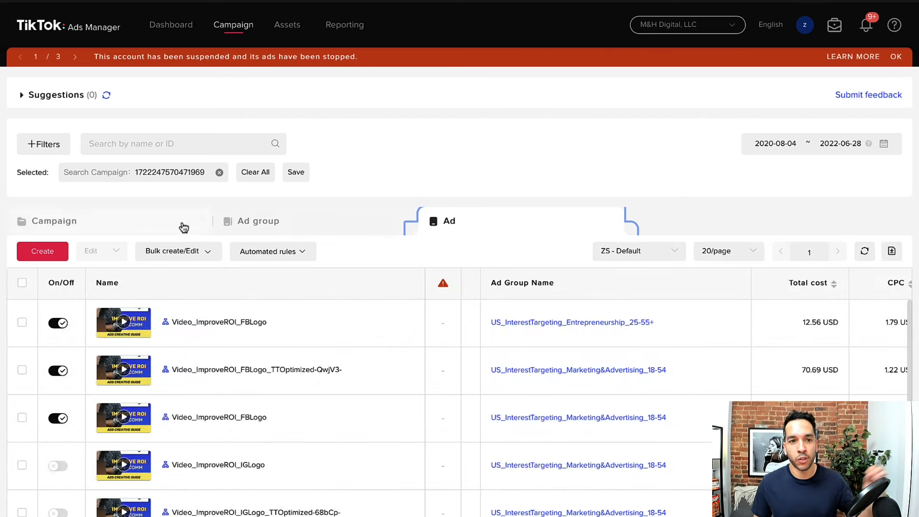
click(158, 231)
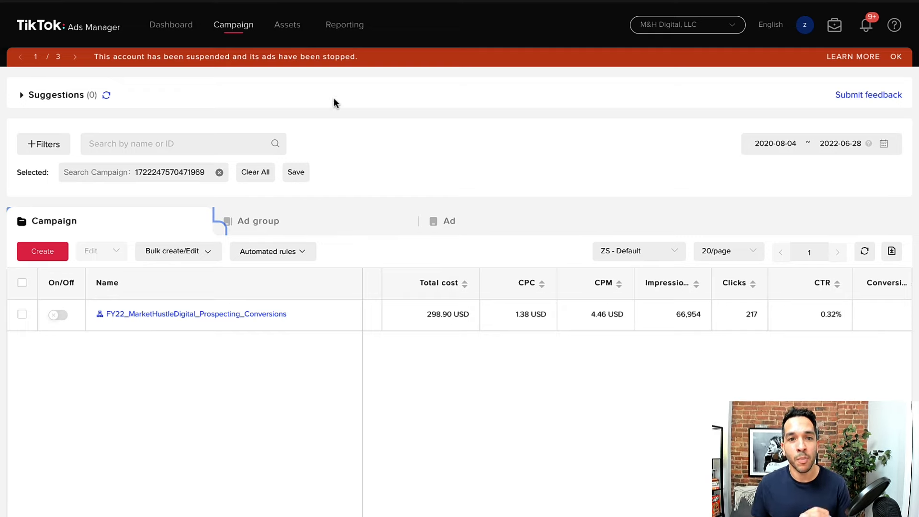
mouse_move(285, 34)
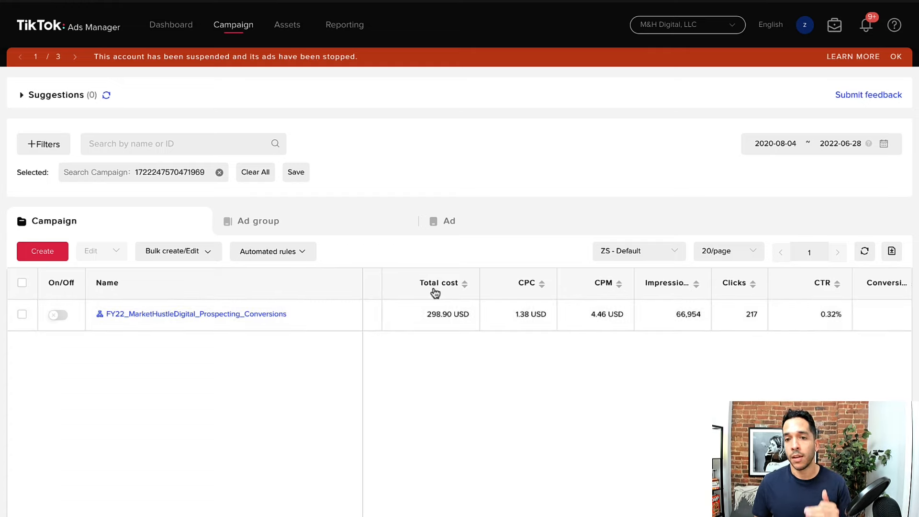
click(637, 254)
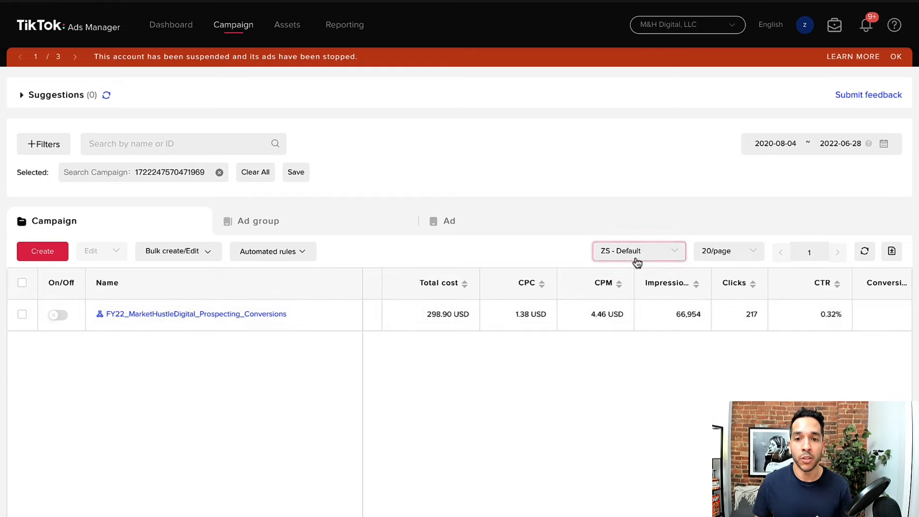
click(530, 381)
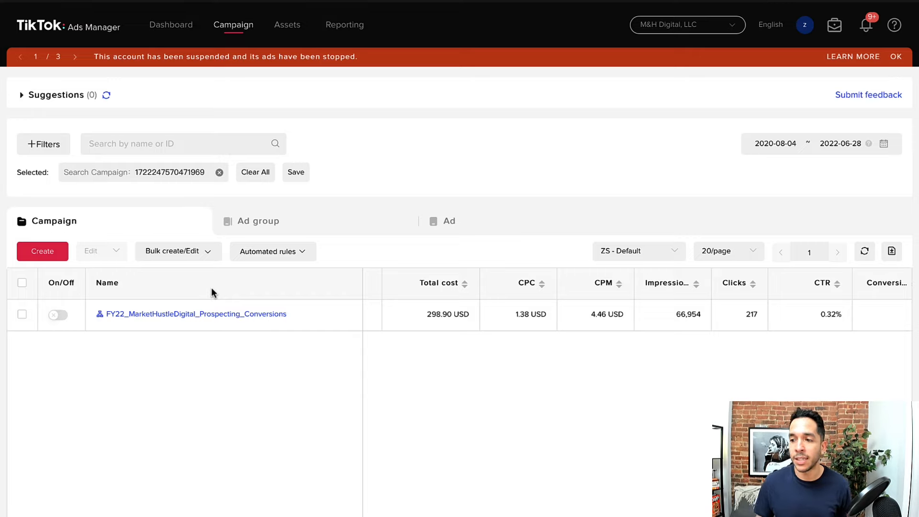
Start creating a campaign, continuing from the last edit, with Conversions as the advertising objective
click(53, 259)
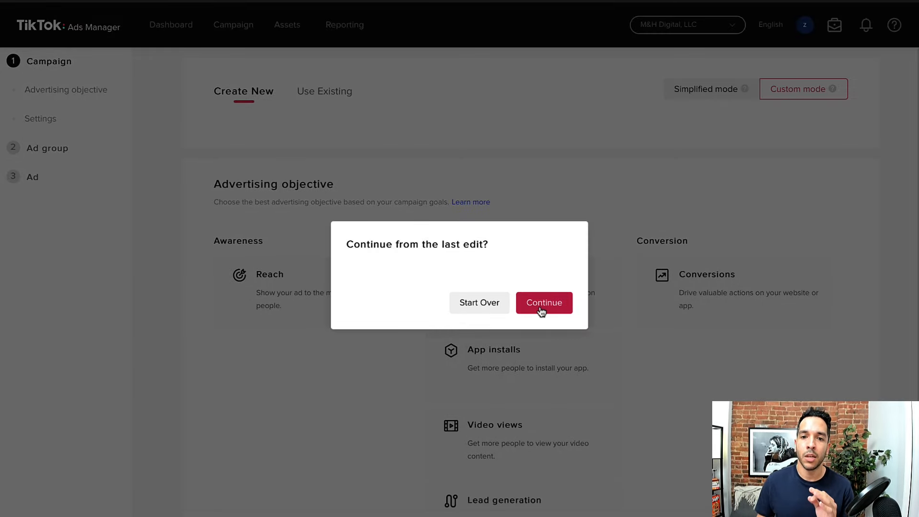
click(542, 310)
scroll(298, 364, down, 2)
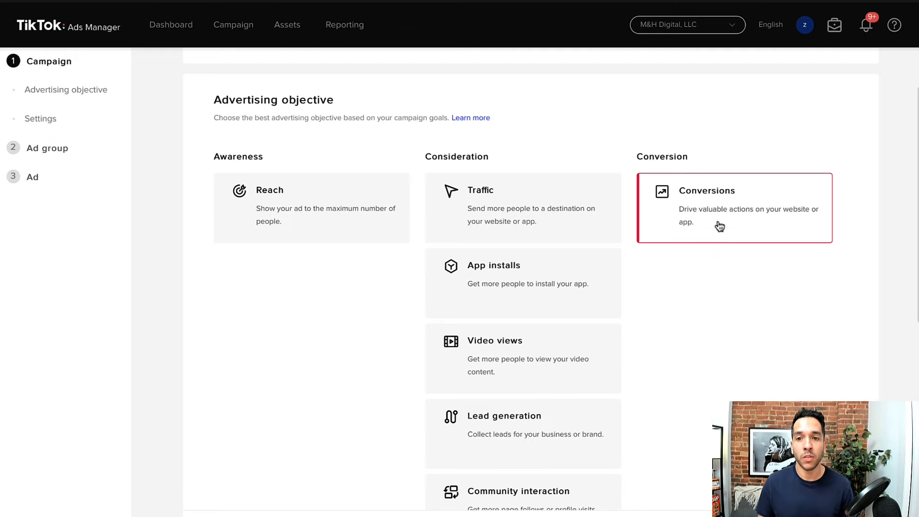
scroll(714, 232, down, 1)
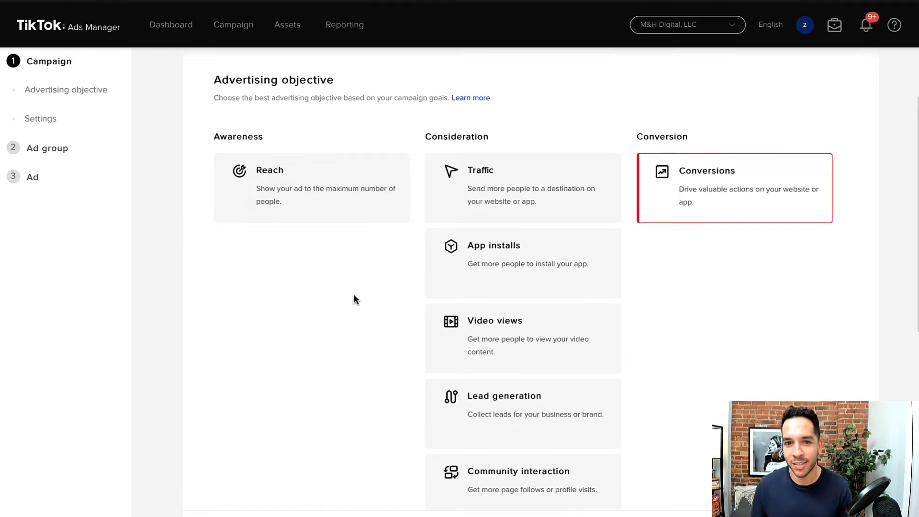
scroll(353, 297, down, 1)
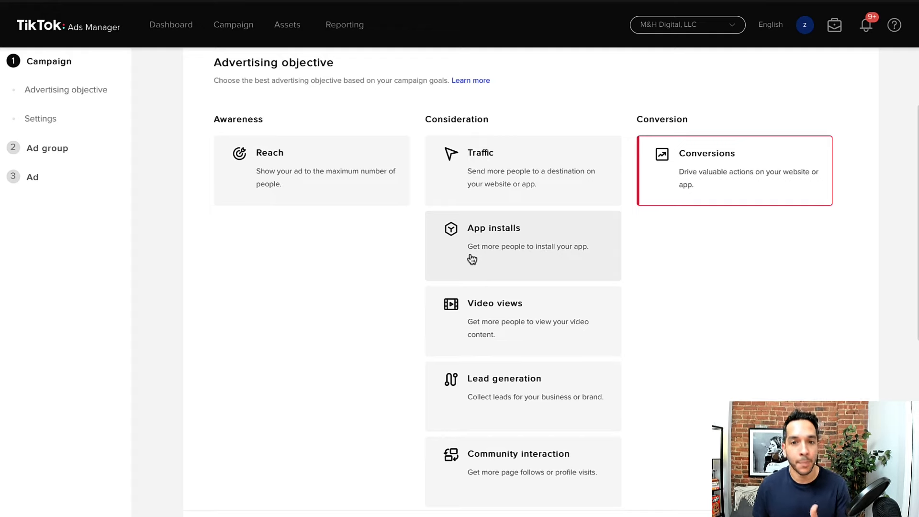
scroll(579, 374, down, 1)
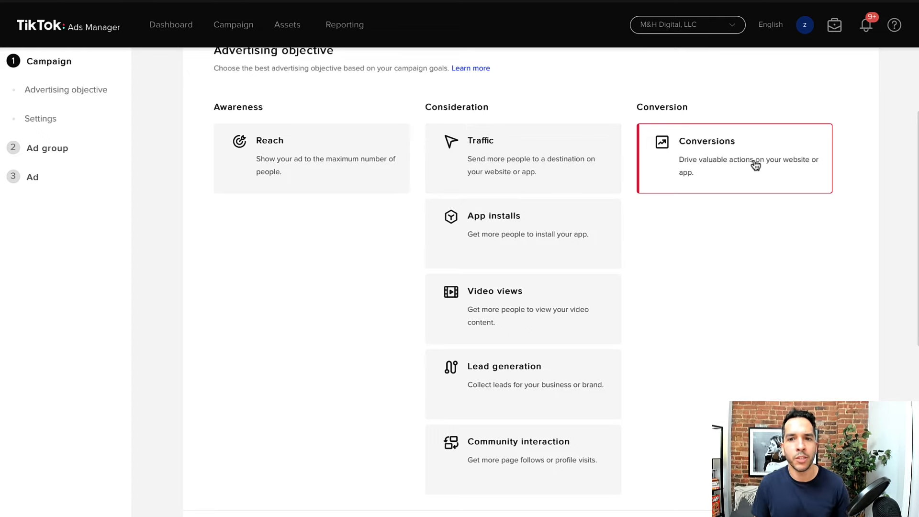
Rename the campaign as "Test Campaign" in its settings
scroll(756, 166, down, 9)
scroll(535, 268, up, 2)
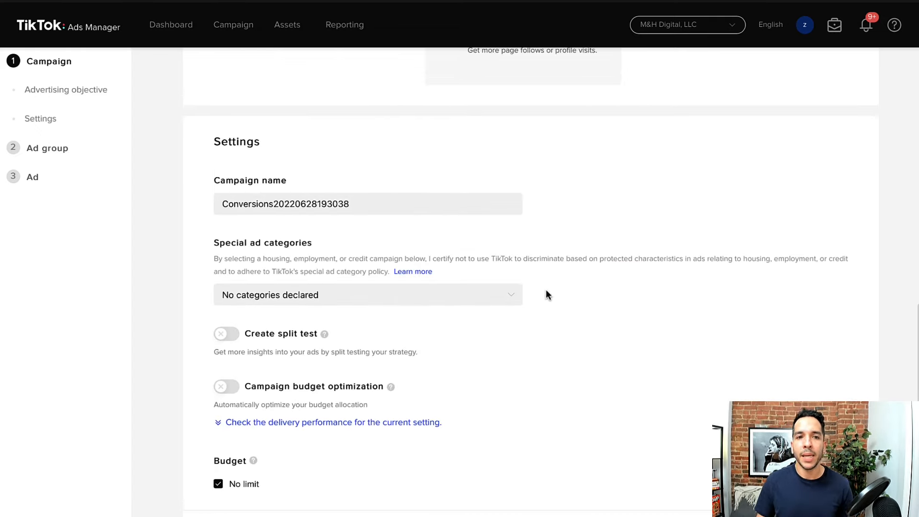
scroll(373, 277, down, 1)
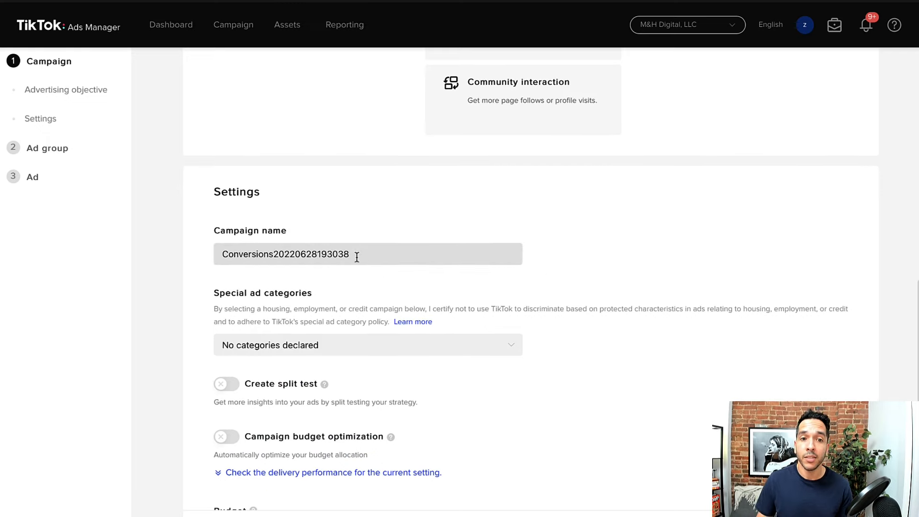
drag(367, 257, 125, 246)
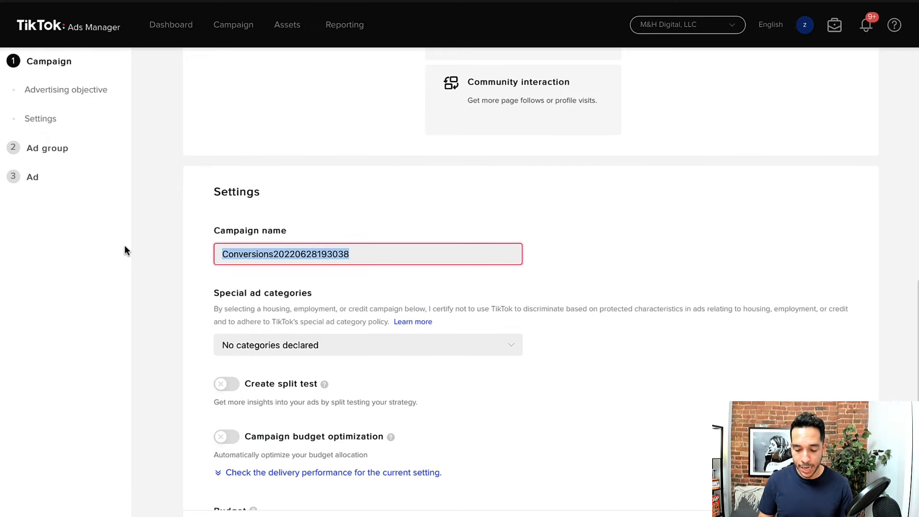
text(Test Campa)
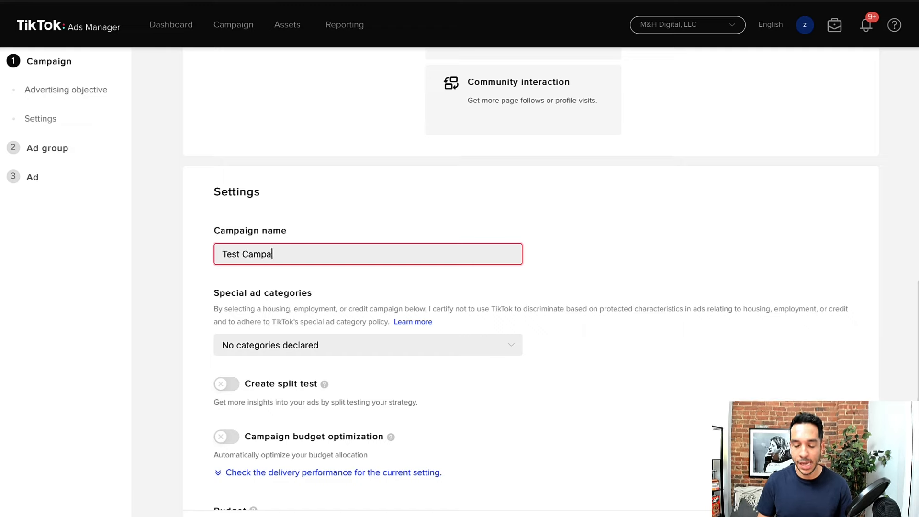
text(ign)
scroll(64, 273, down, 1)
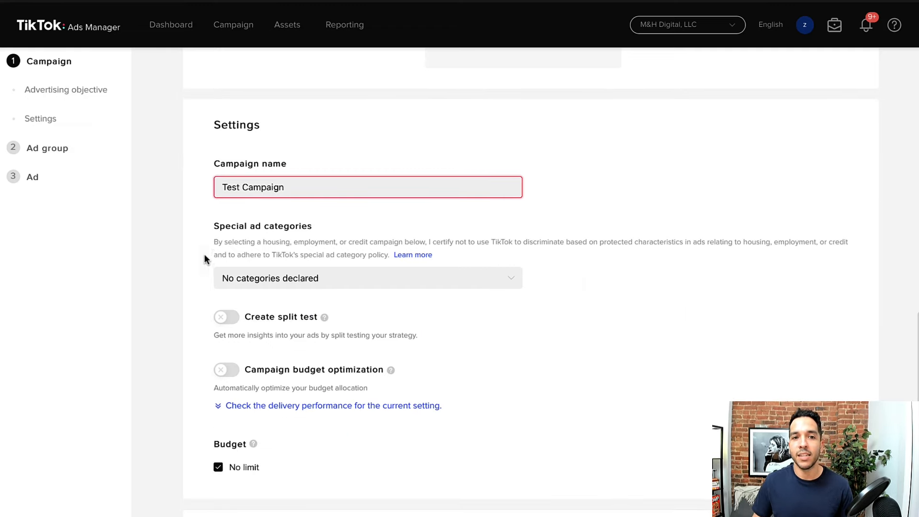
View the special ad category options without declaring any, and try out campaign budget optimization before turning it back off
click(336, 282)
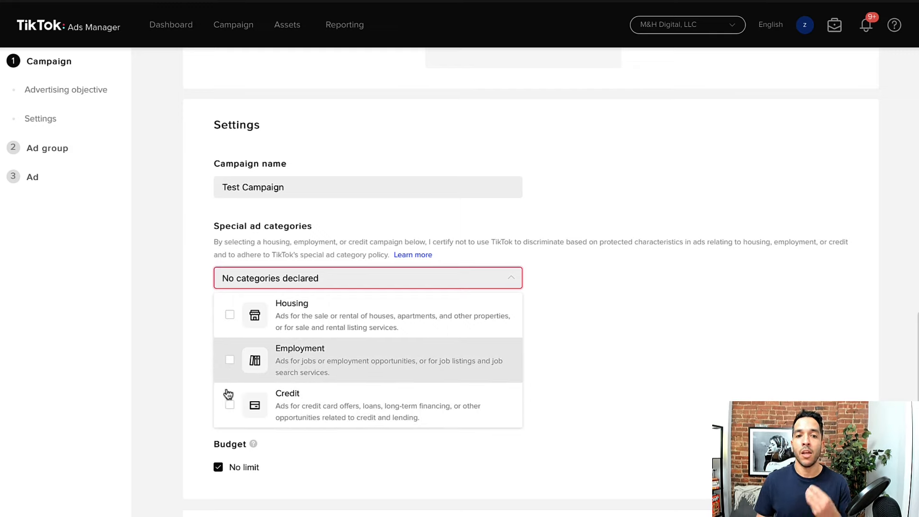
click(197, 346)
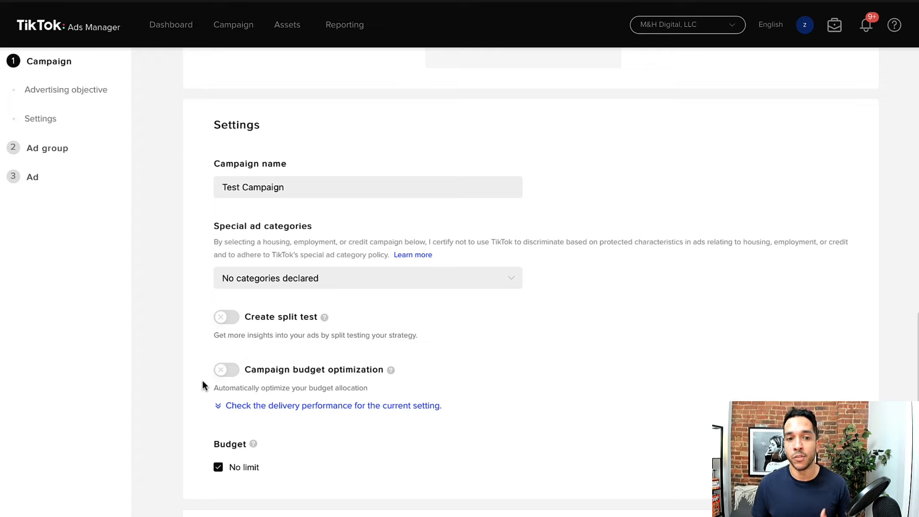
click(227, 371)
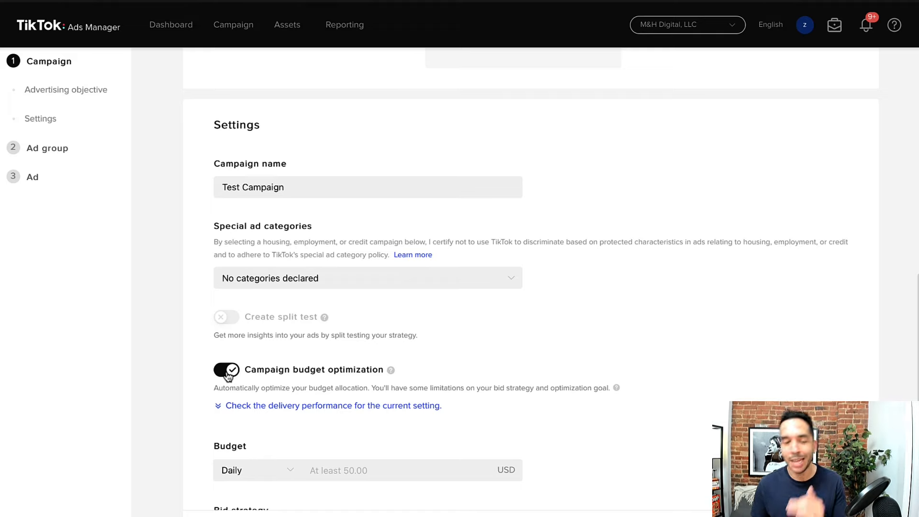
scroll(194, 382, down, 2)
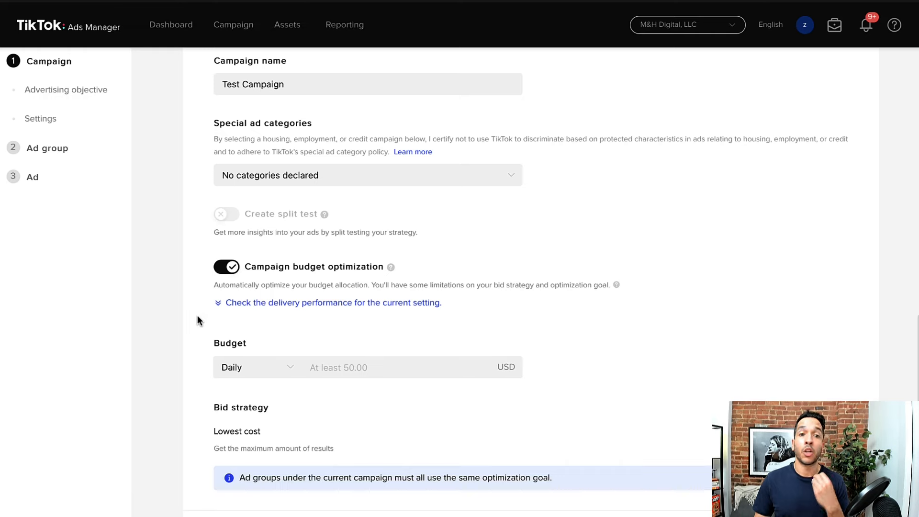
click(227, 268)
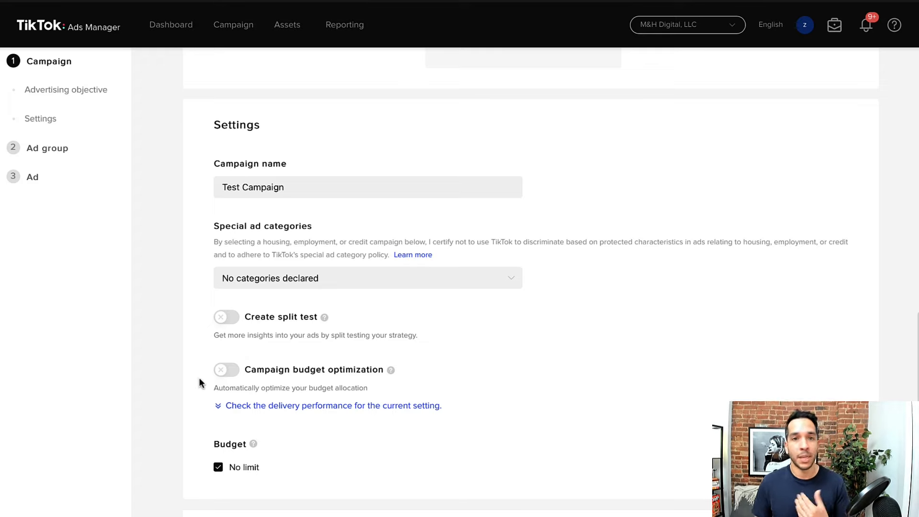
Remove the no-limit setting from the campaign budget and enter a daily budget of 500 USD
click(218, 467)
scroll(192, 434, down, 1)
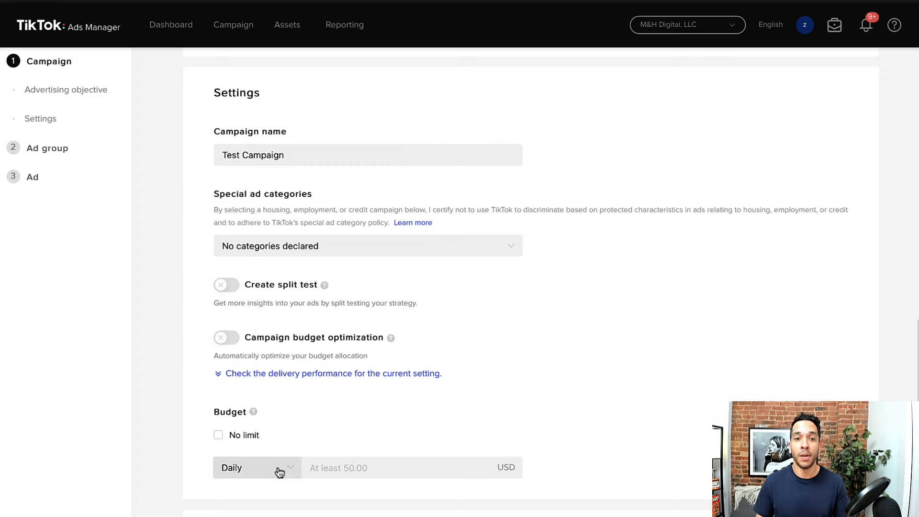
click(380, 474)
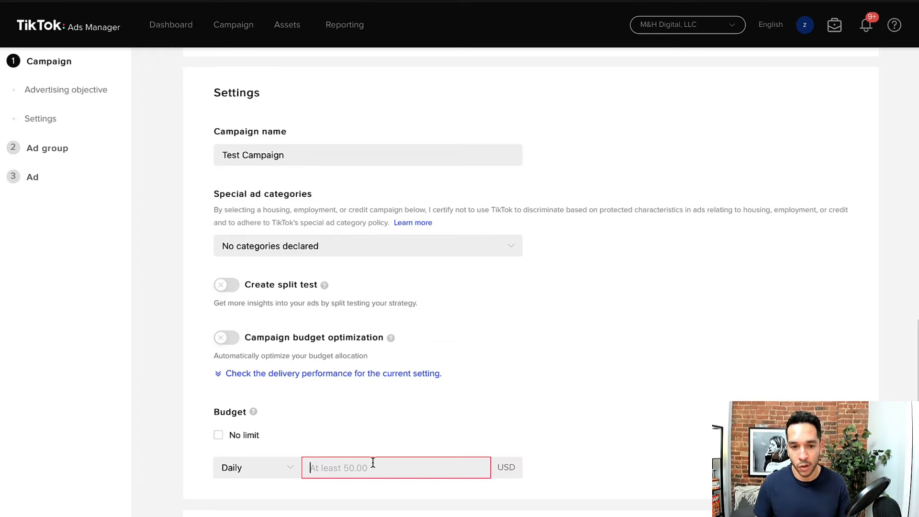
text(500)
Expand the delivery performance comparison for the current setting and turn on campaign budget optimization
click(331, 374)
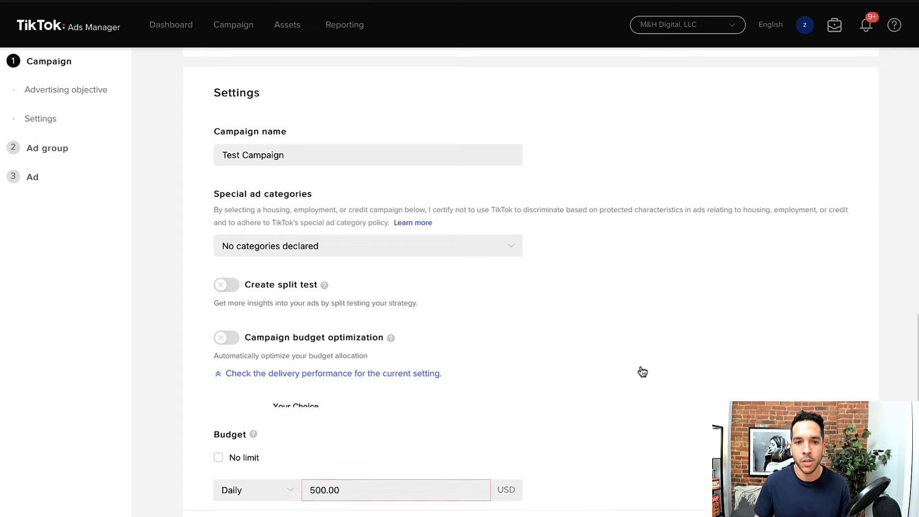
click(221, 341)
scroll(575, 376, down, 8)
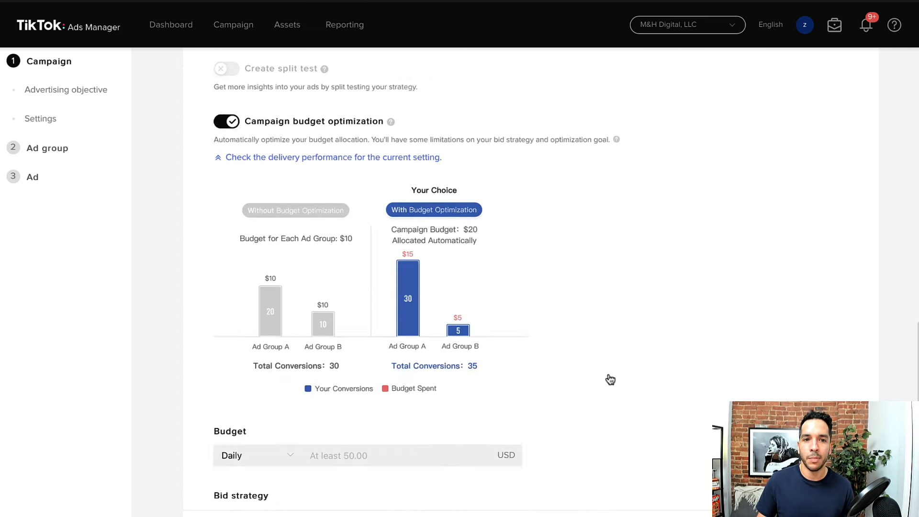
scroll(610, 378, up, 1)
scroll(609, 379, down, 1)
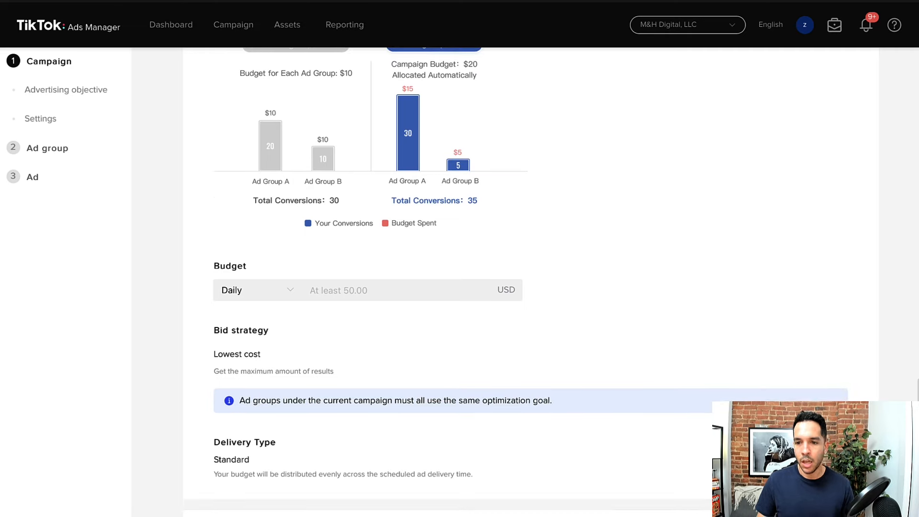
Set the optimized campaign's daily budget to 500 USD
click(843, 513)
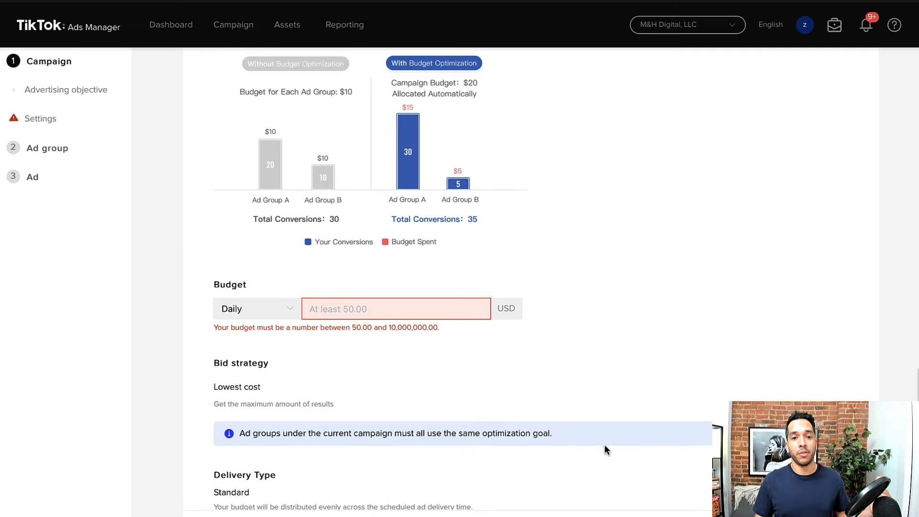
click(380, 309)
text(500)
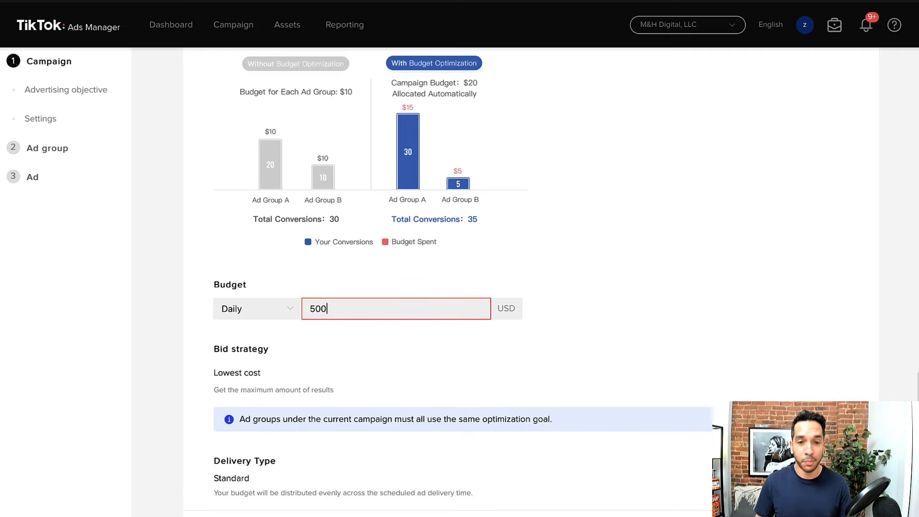
click(689, 320)
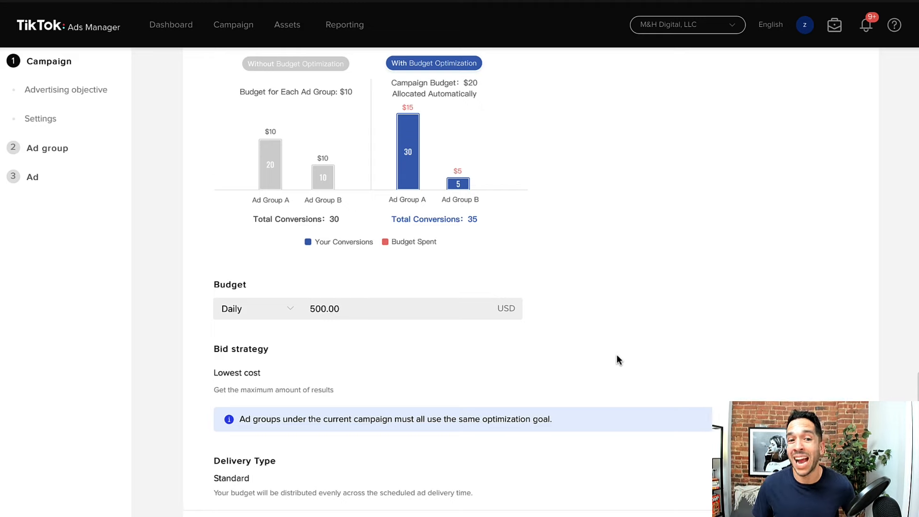
Continue to the ad group stage and name the new ad group Interest_SkinCream_Allages_M/F
scroll(618, 358, down, 1)
scroll(584, 389, down, 1)
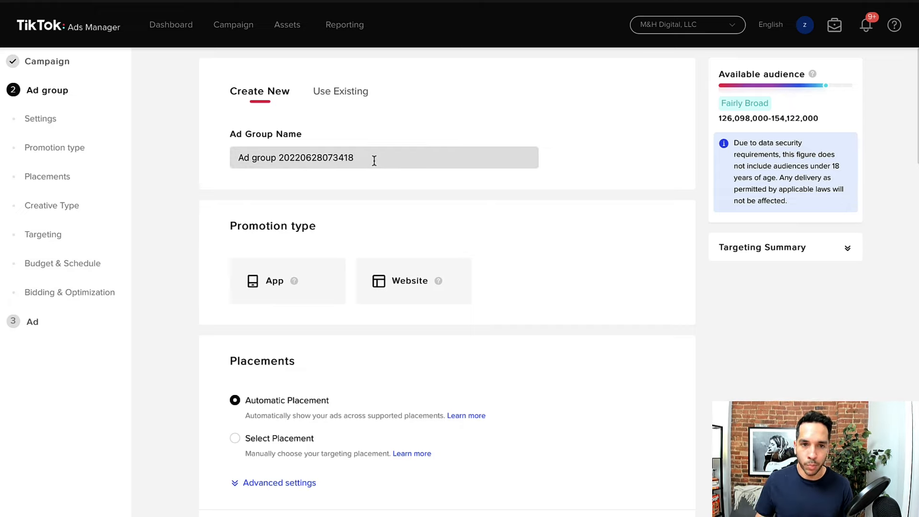
drag(374, 159, 226, 159)
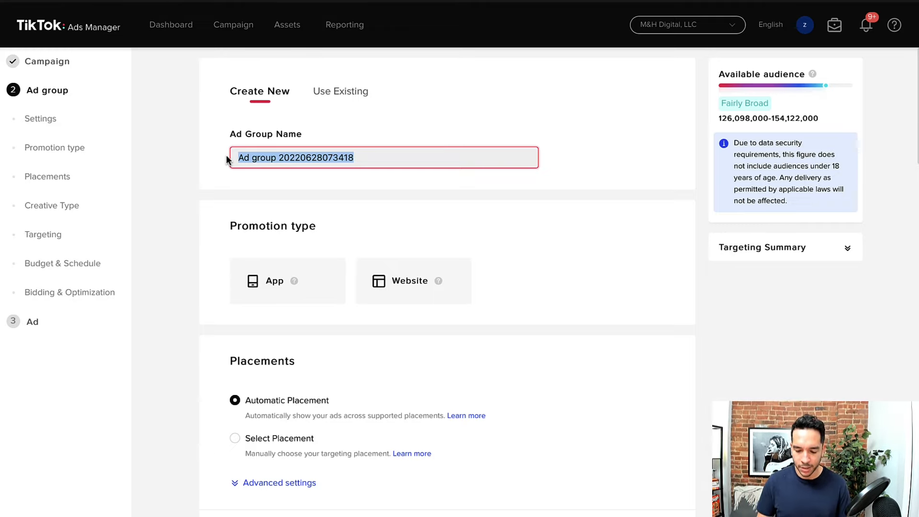
text(Skin)
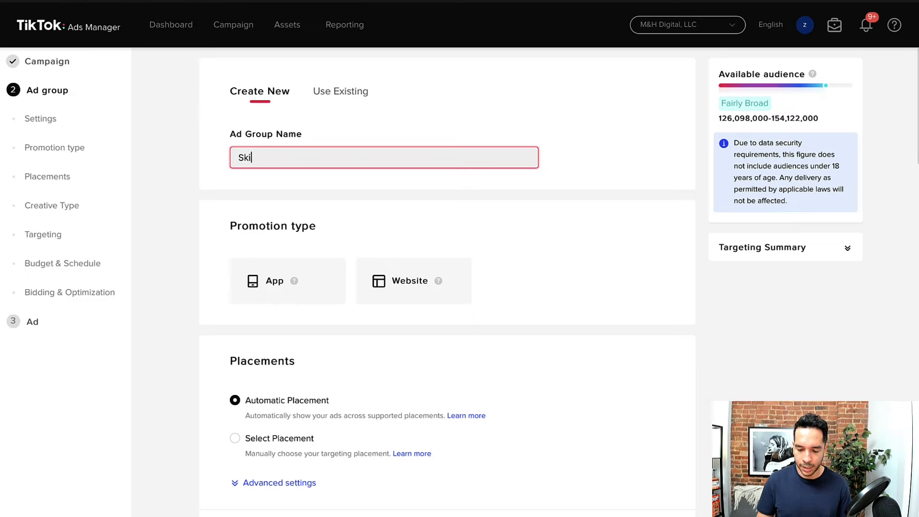
key(ctrl+a)
text(Interest_)
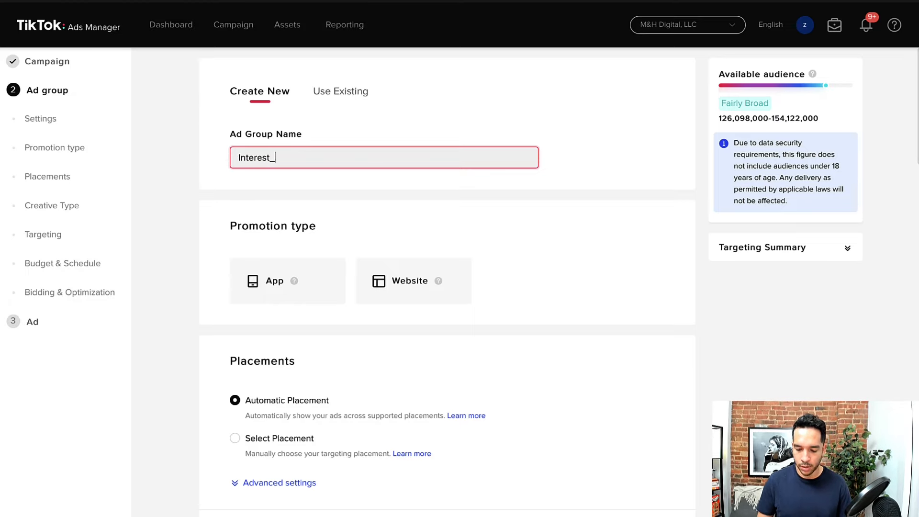
text(SkinCream)
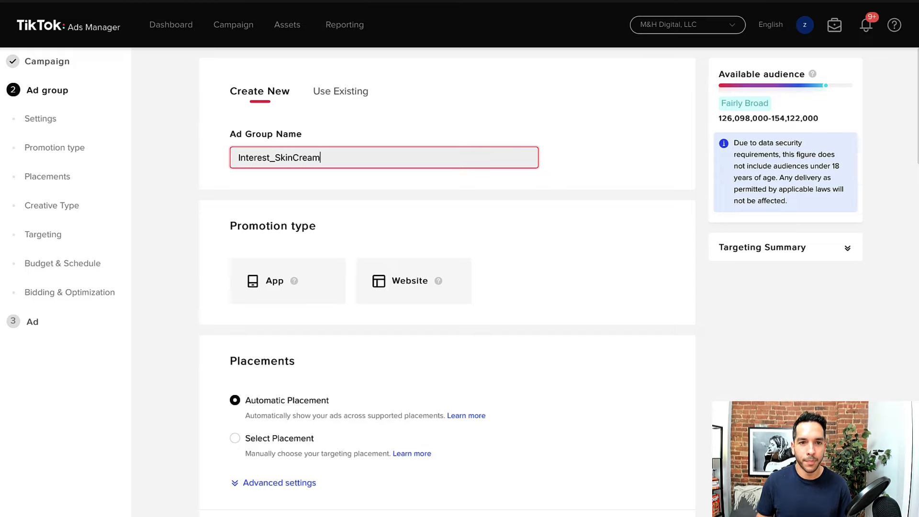
text(_ALIA)
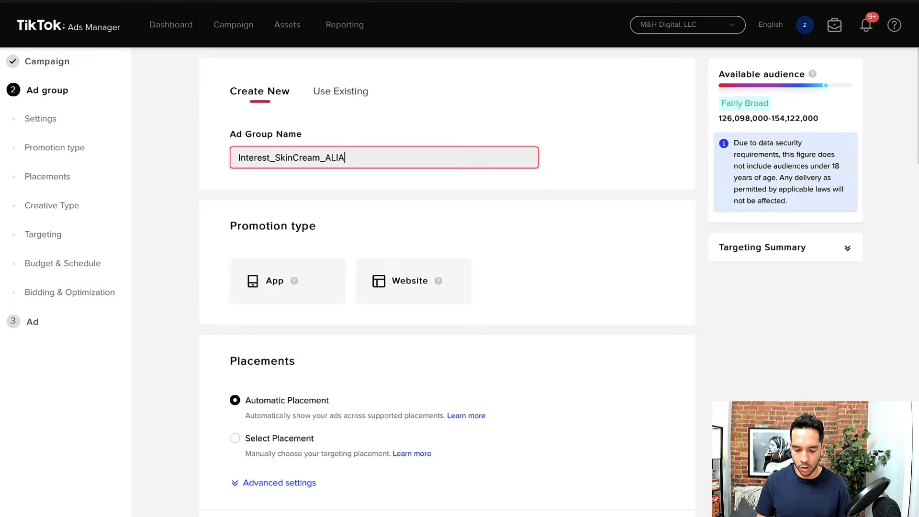
text(ges/M)
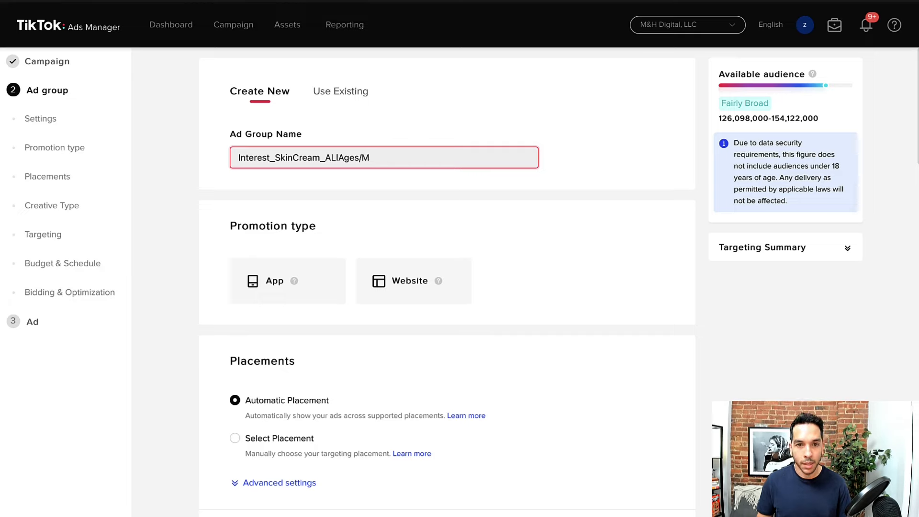
key(BackSpace)
key(BackSpace)
key(BackSpace)
key(BackSpace)
key(BackSpace)
key(BackSpace)
key(BackSpace)
key(BackSpace)
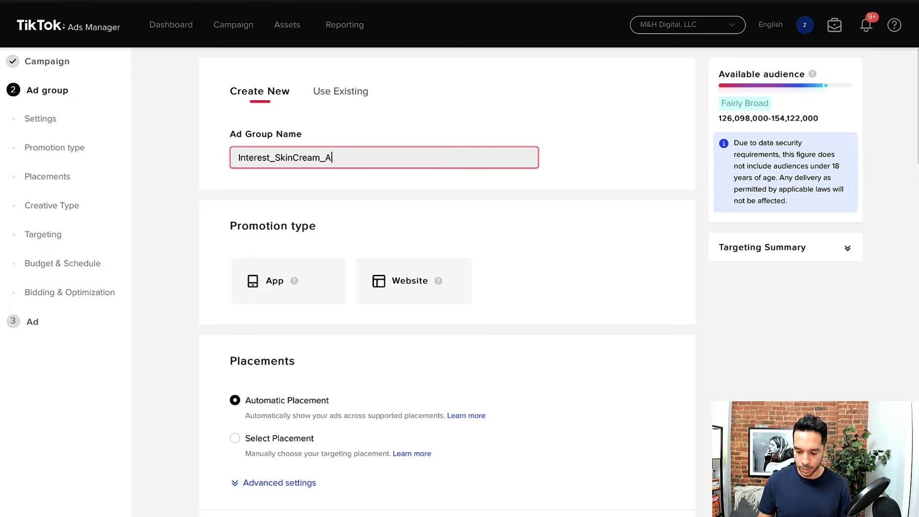
text(llages)
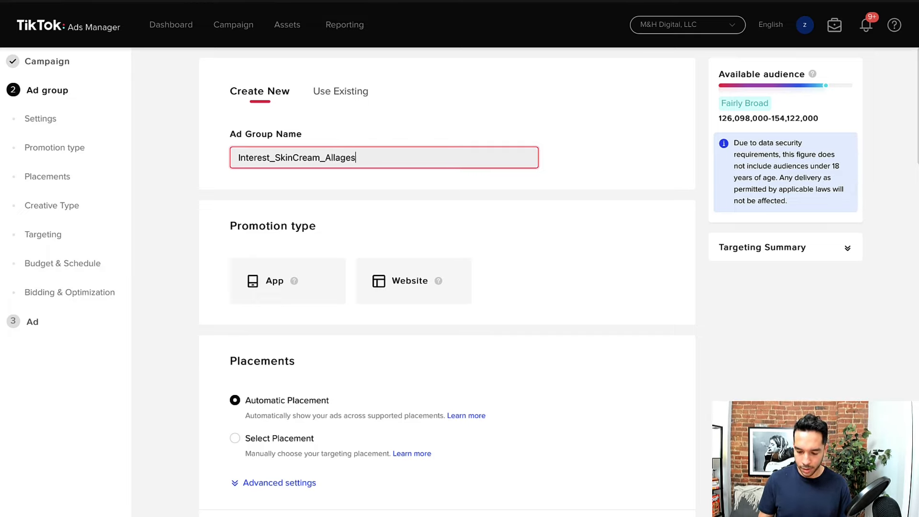
text(_M/F)
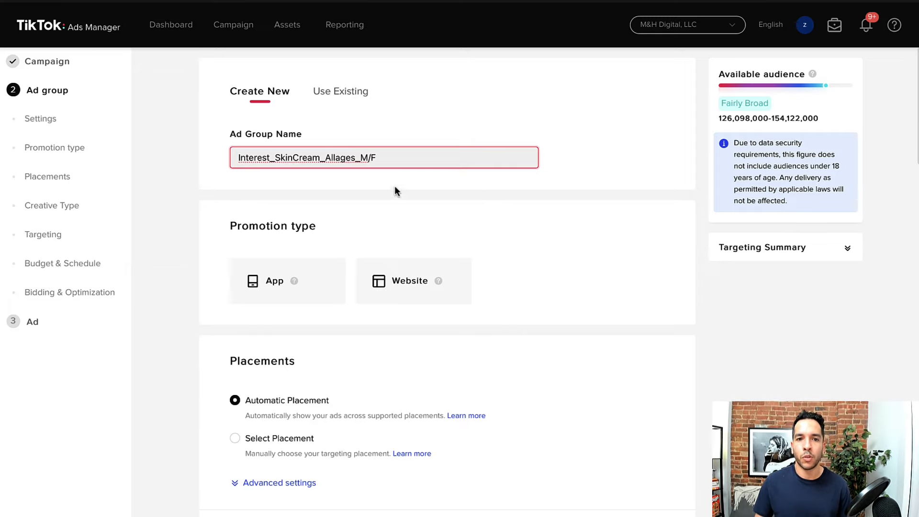
click(390, 211)
Choose Website as the promotion type and assign the Hyper Growth Ads Pixel to the external website
scroll(443, 218, down, 1)
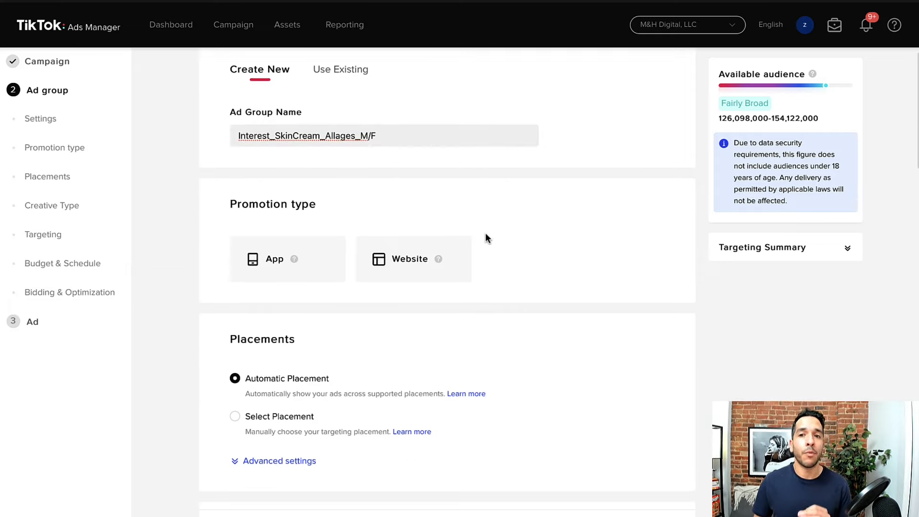
scroll(431, 258, down, 1)
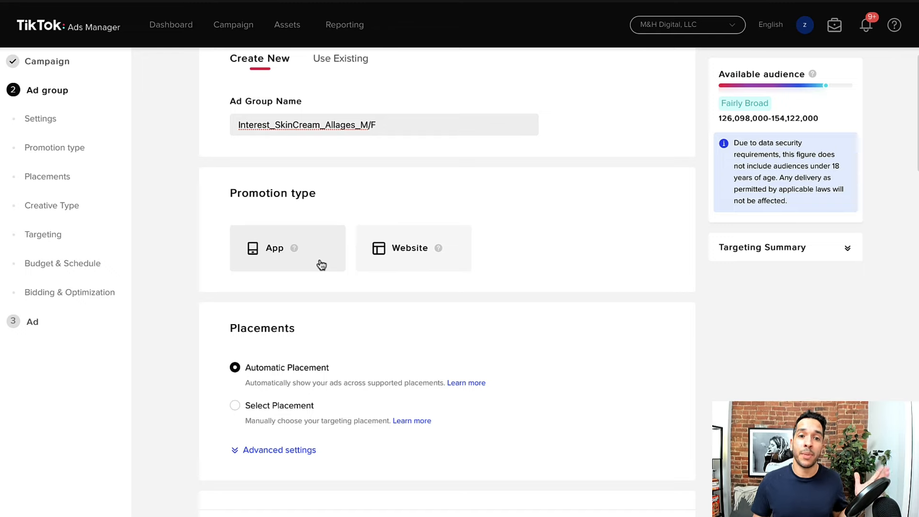
click(388, 252)
scroll(539, 249, down, 2)
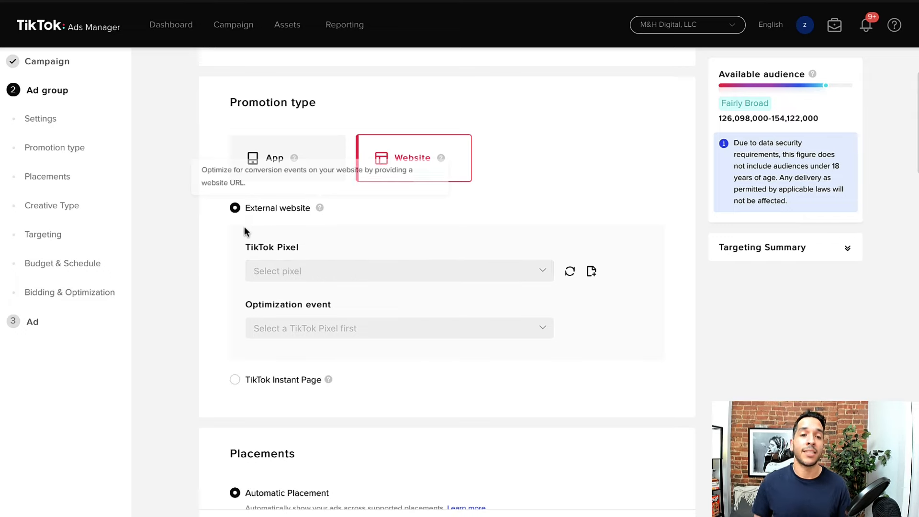
click(343, 276)
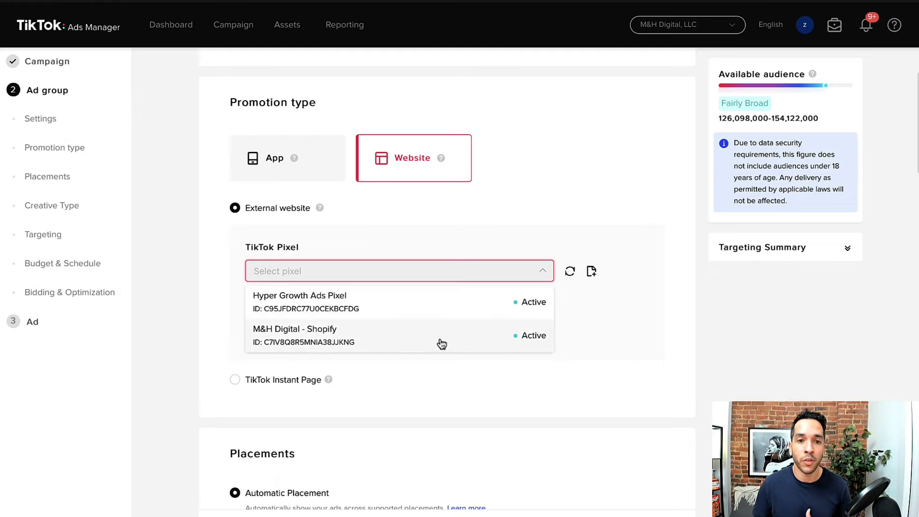
click(455, 316)
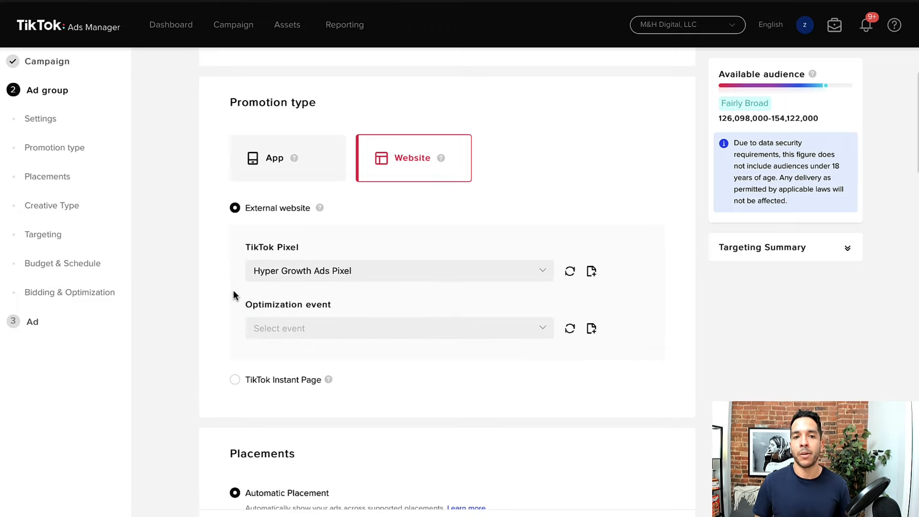
Look through the optimization events available for the pixel and set the optimization event to Subscribe
click(407, 327)
click(406, 328)
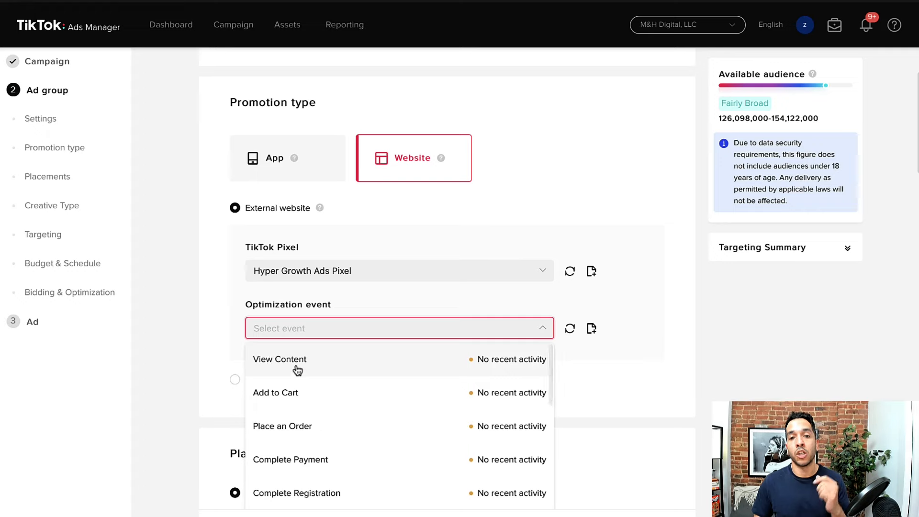
scroll(312, 379, down, 1)
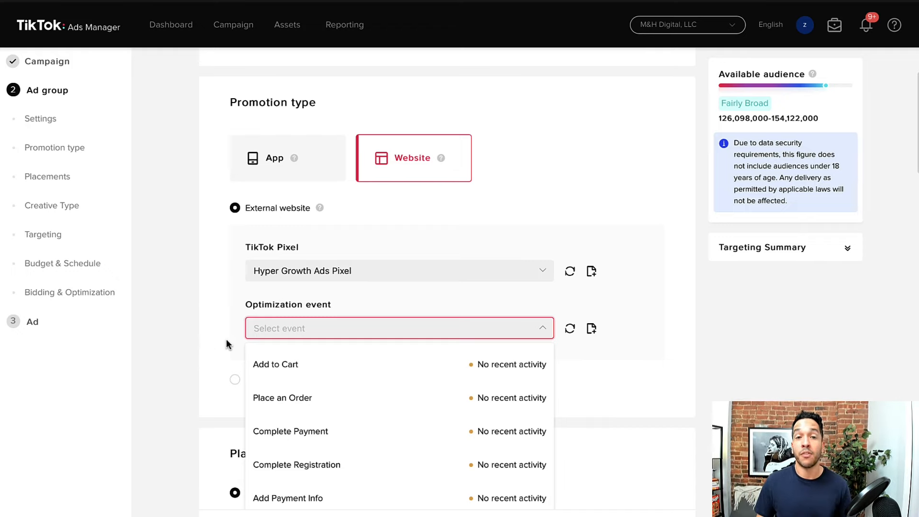
scroll(226, 340, down, 1)
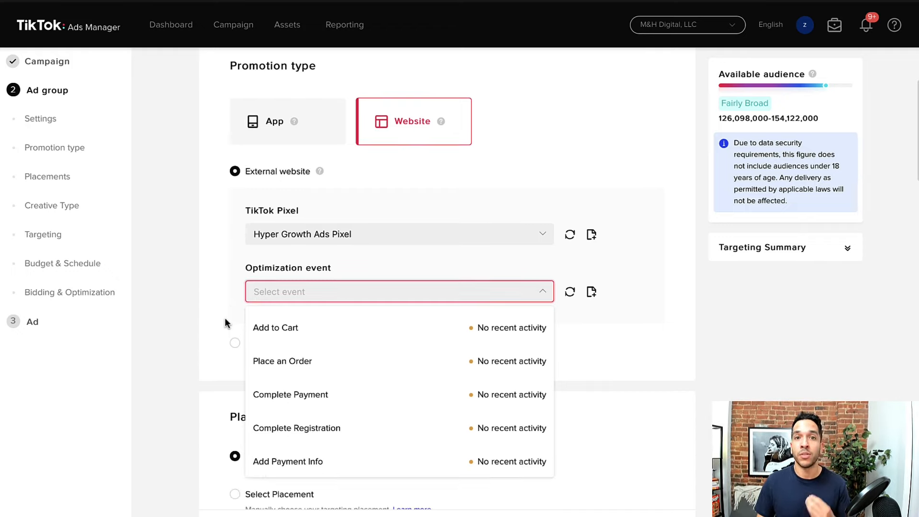
scroll(215, 309, down, 1)
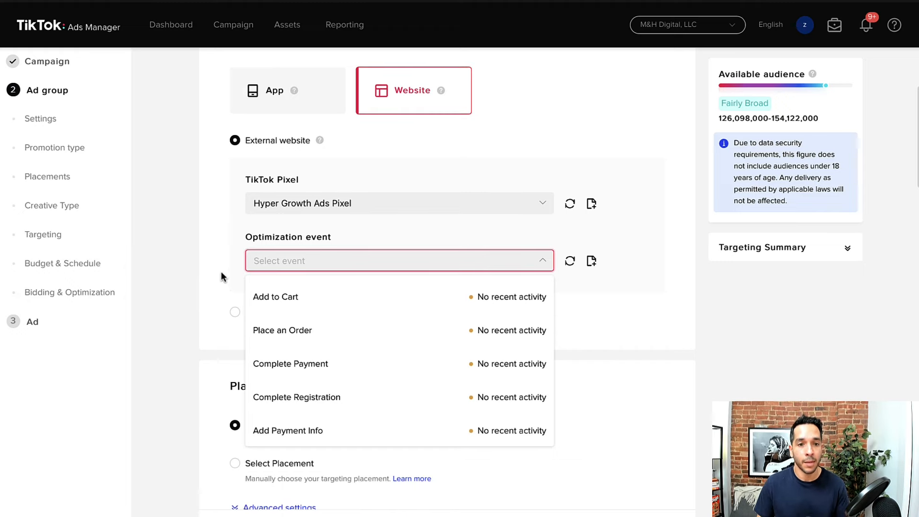
scroll(221, 272, down, 1)
scroll(391, 335, down, 4)
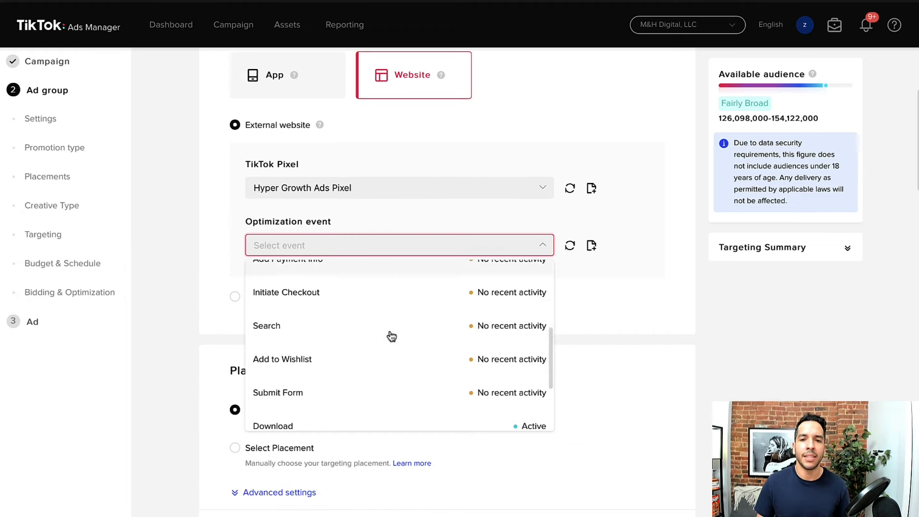
scroll(391, 336, down, 3)
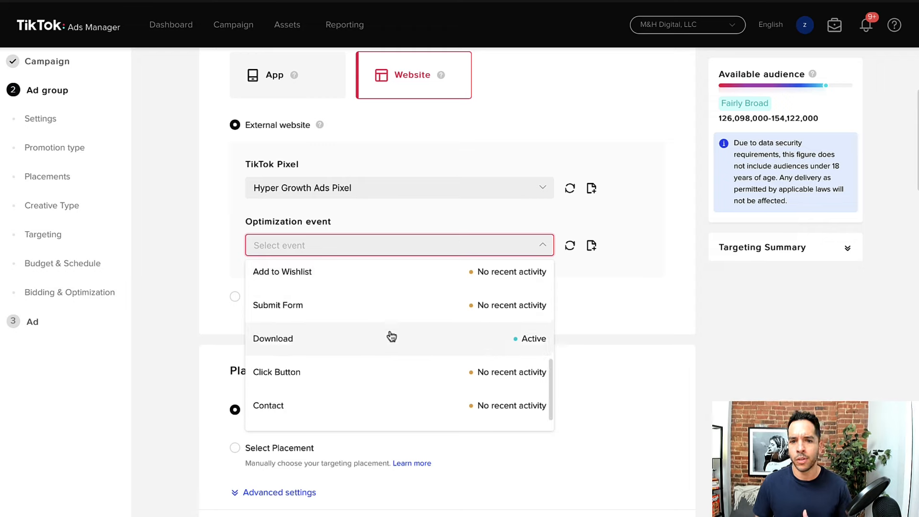
scroll(390, 335, down, 1)
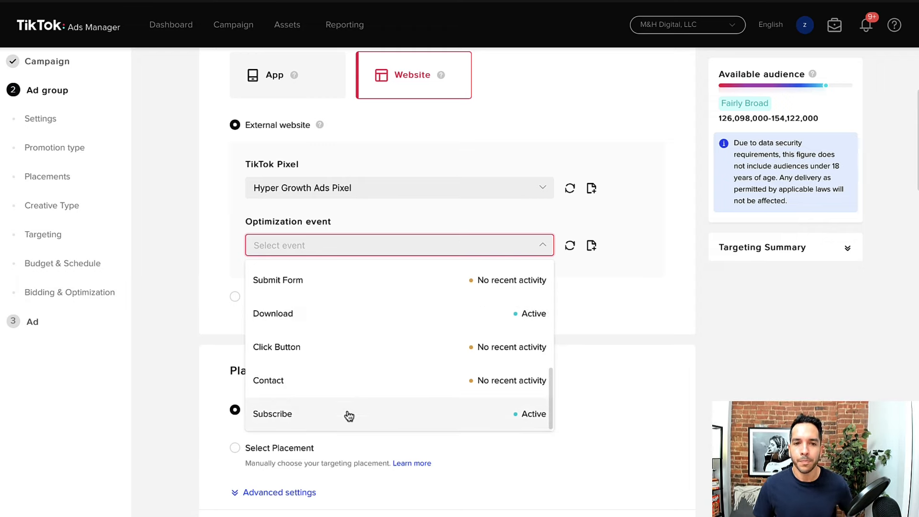
click(308, 419)
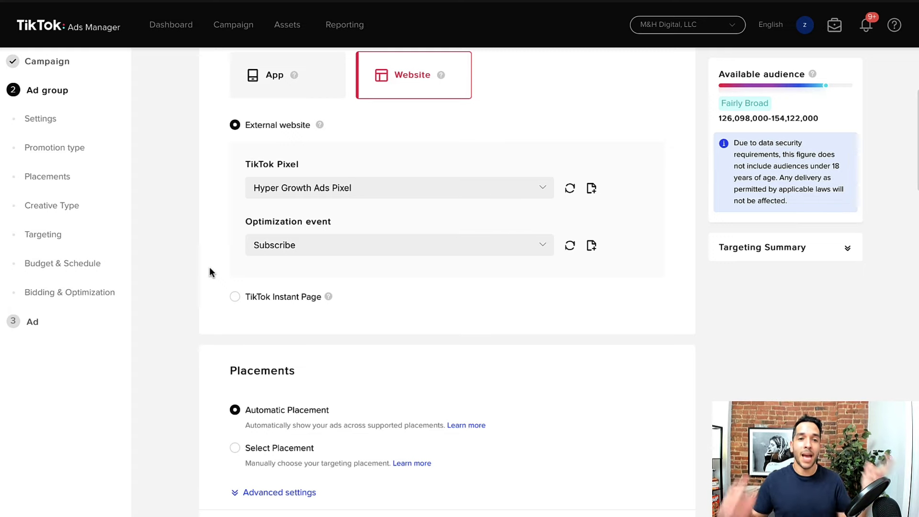
Switch the TikTok pixel to M&H Digital - Shopify and review the optimization events it offers
click(328, 248)
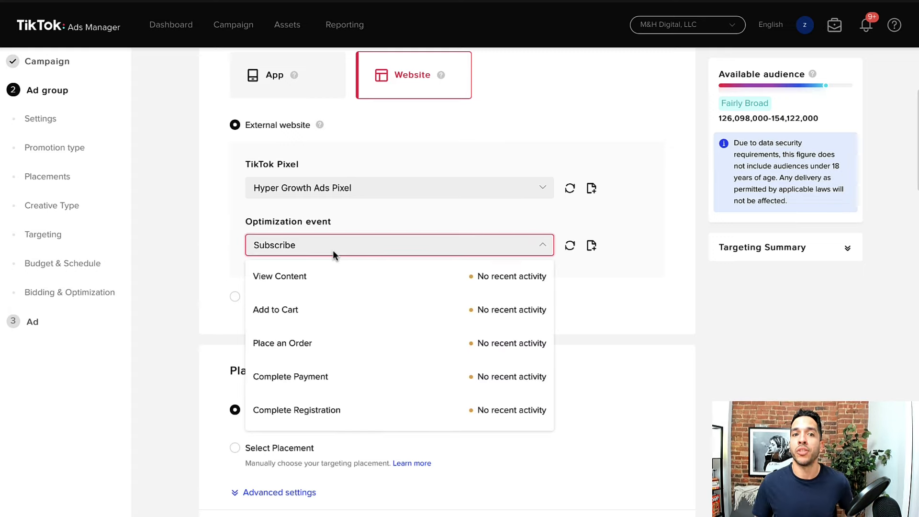
click(212, 240)
click(396, 187)
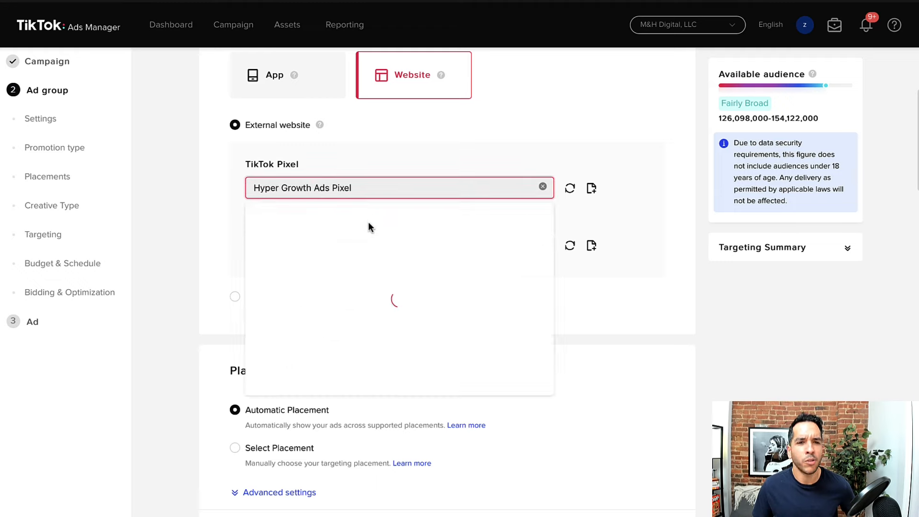
click(345, 253)
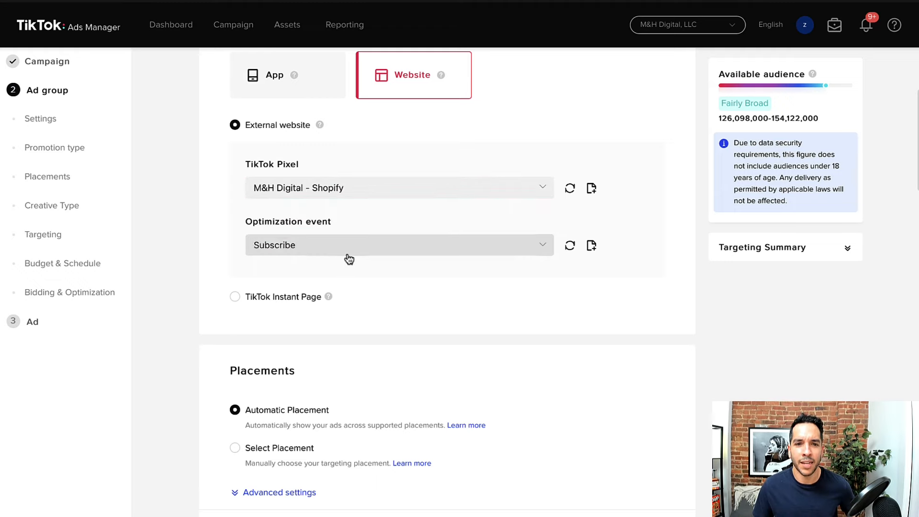
click(406, 248)
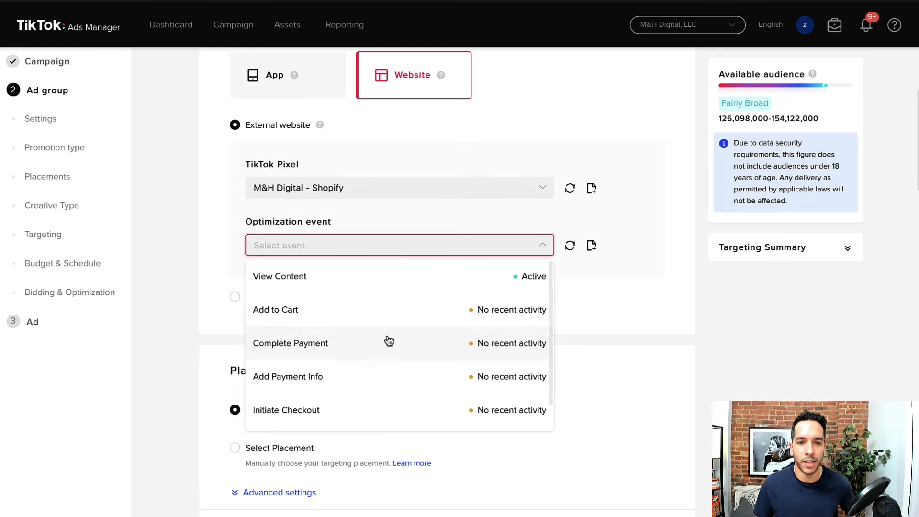
scroll(378, 350, down, 3)
scroll(330, 270, up, 4)
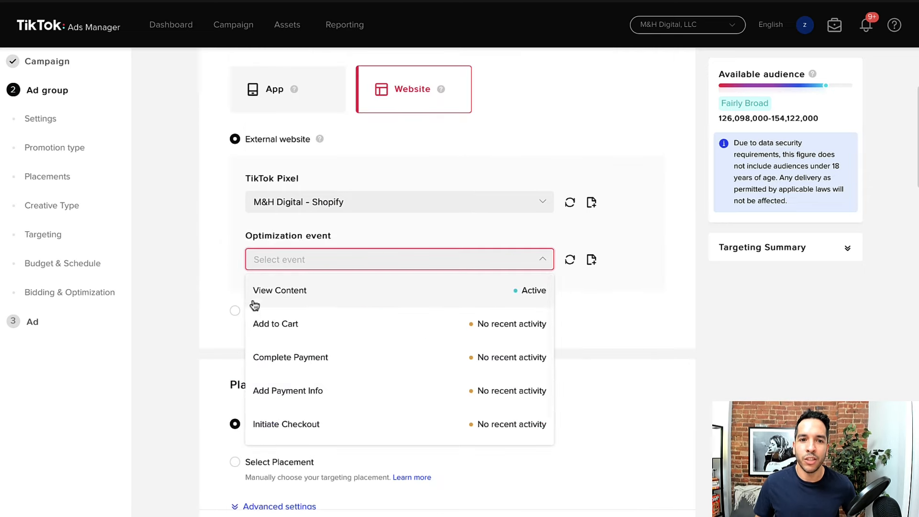
scroll(366, 335, down, 3)
scroll(364, 352, up, 3)
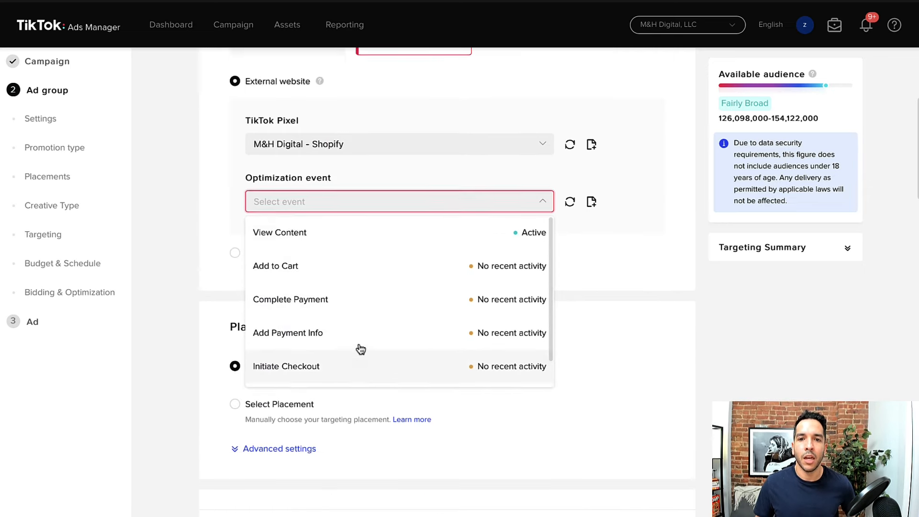
mouse_move(524, 291)
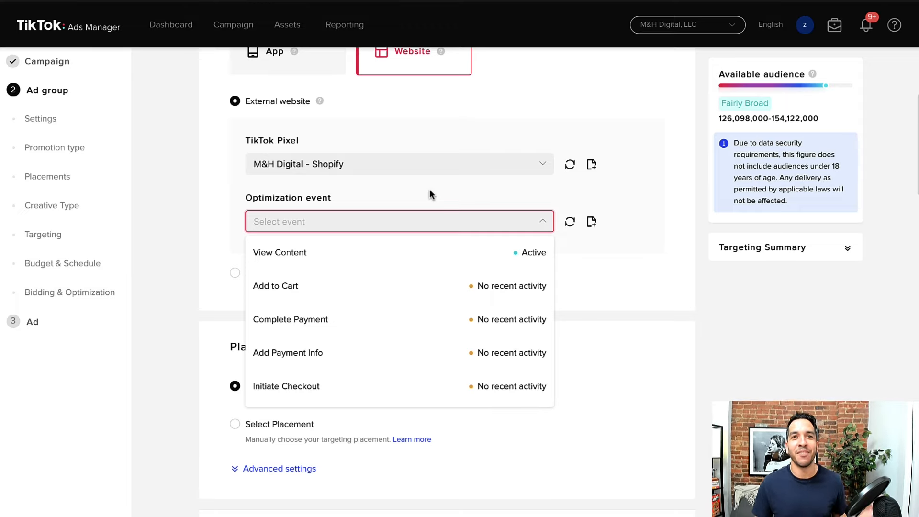
Set the TikTok pixel back to Hyper Growth Ads Pixel and choose Subscribe as the optimization event
click(414, 168)
click(404, 196)
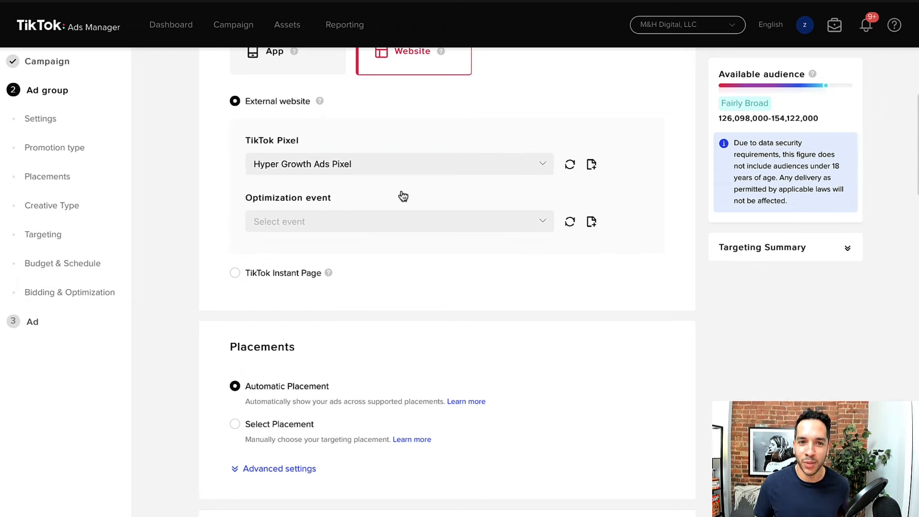
click(387, 225)
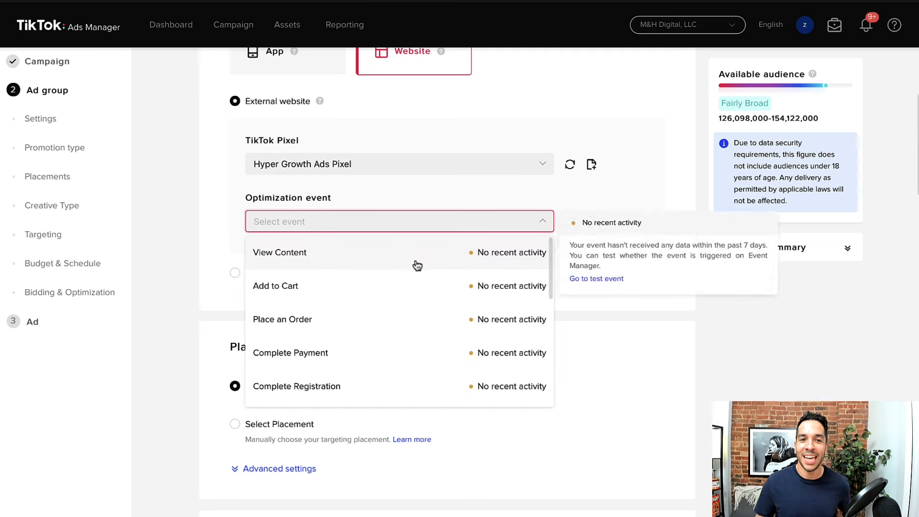
scroll(422, 326, down, 7)
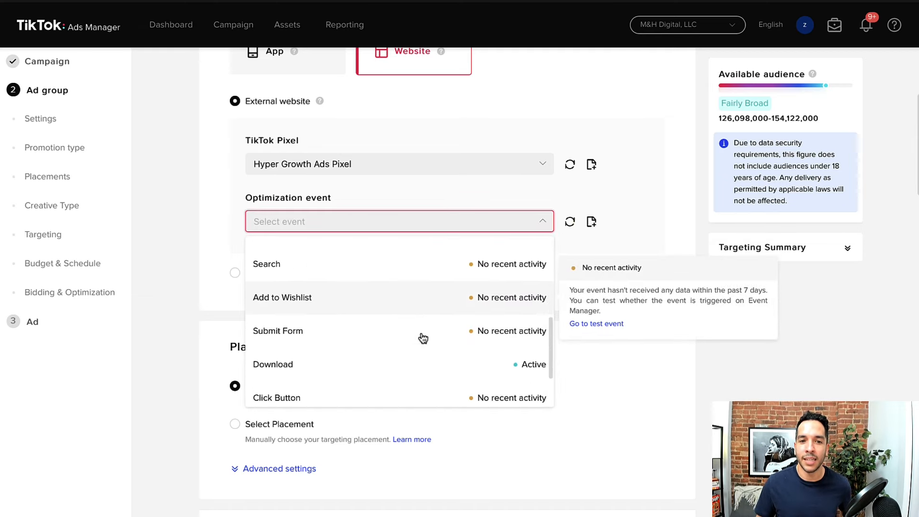
scroll(423, 338, down, 3)
click(399, 388)
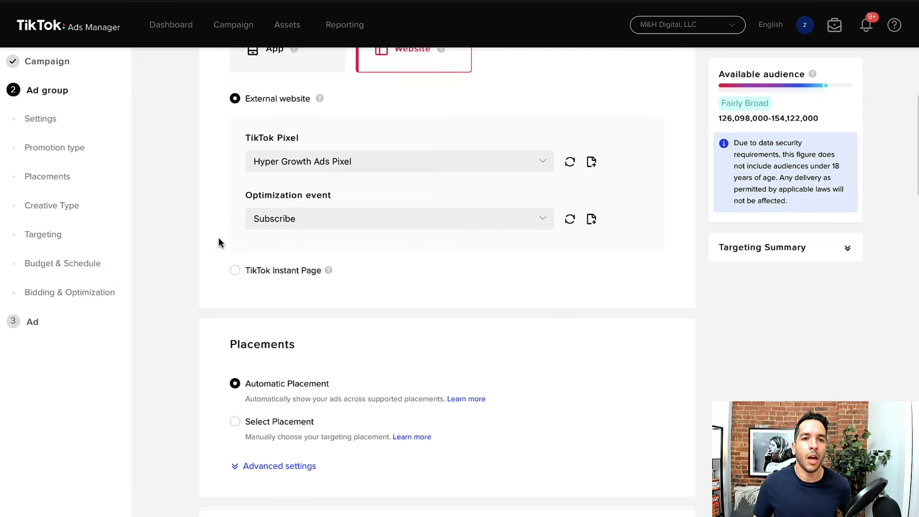
scroll(219, 237, down, 1)
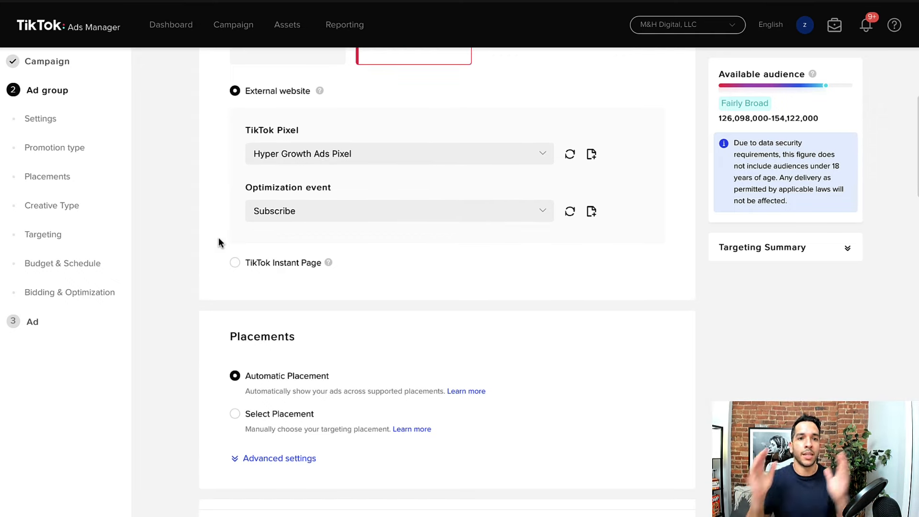
Choose manual placement selection for the ad group and exclude News Feed App Series and Pangle, keeping only TikTok
scroll(205, 232, up, 1)
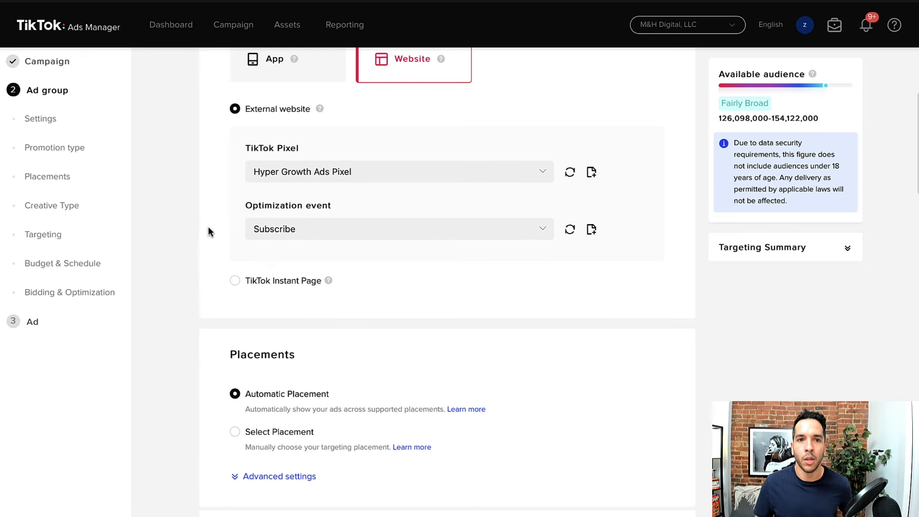
scroll(206, 225, down, 4)
scroll(200, 222, down, 3)
scroll(201, 222, up, 1)
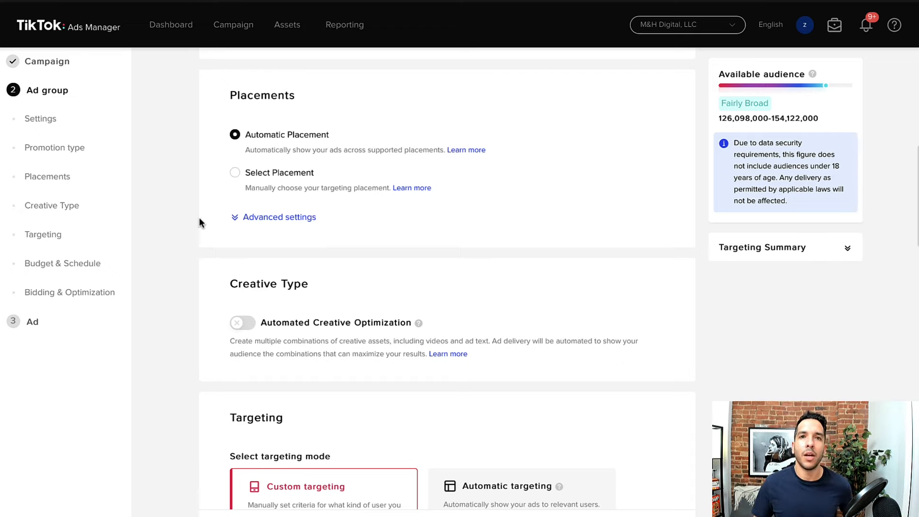
click(235, 173)
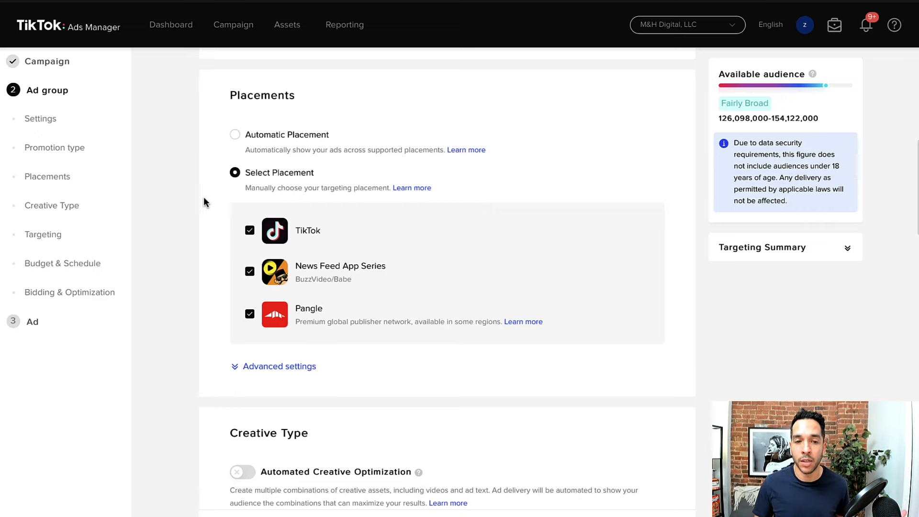
click(249, 272)
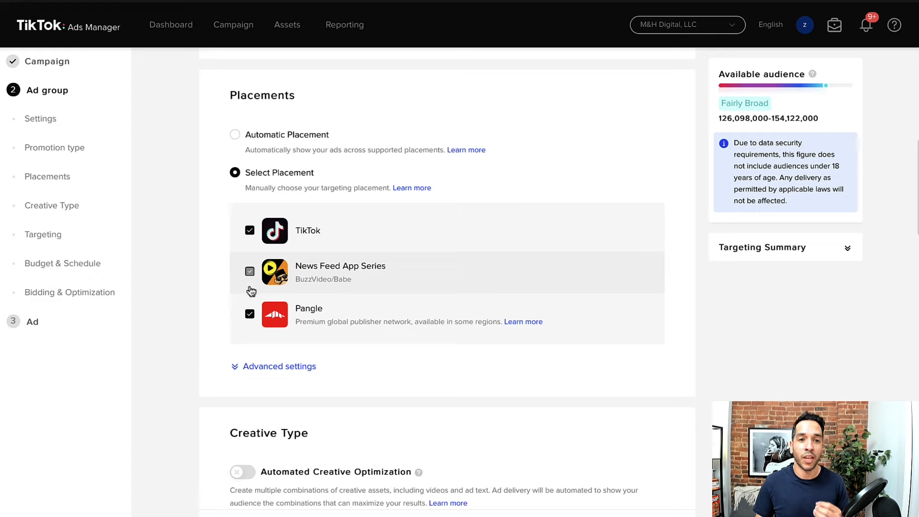
click(250, 313)
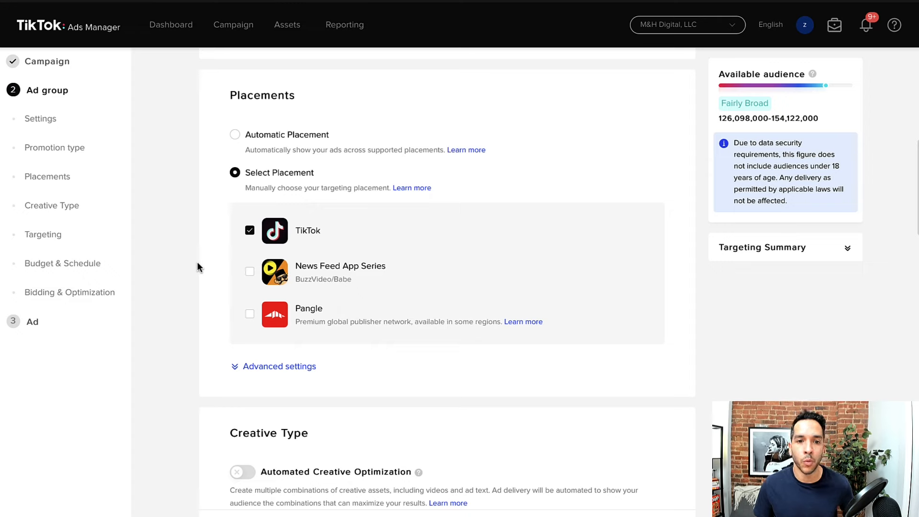
scroll(232, 361, down, 1)
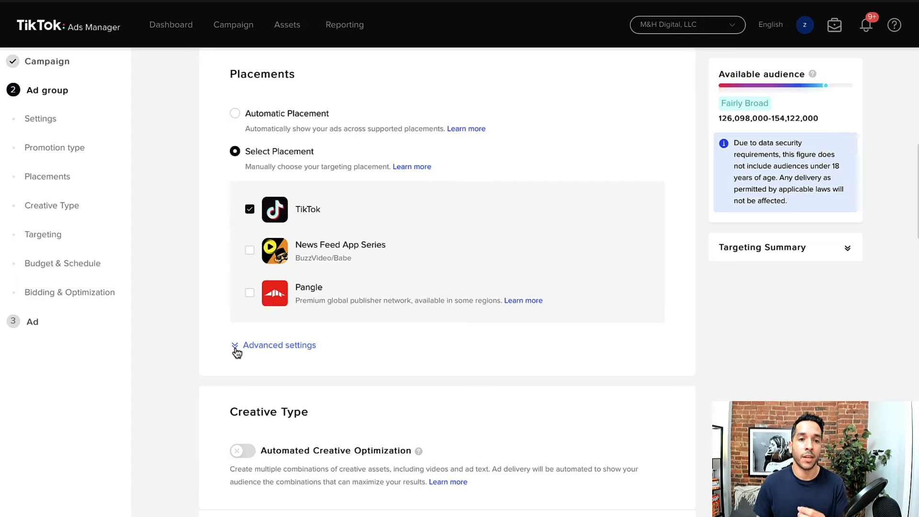
Try placing the ads on News Feed App Series and Pangle without TikTok, and restore TikTok as the only placement
click(250, 250)
click(249, 209)
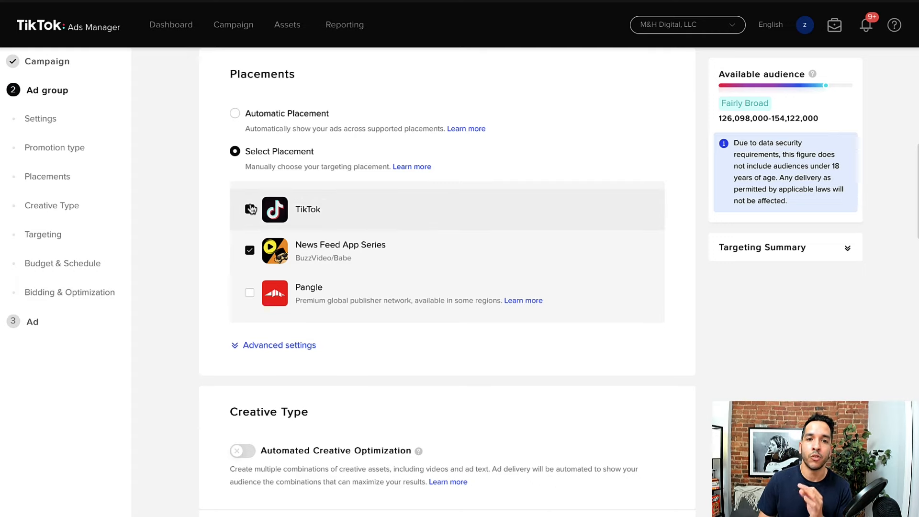
click(247, 292)
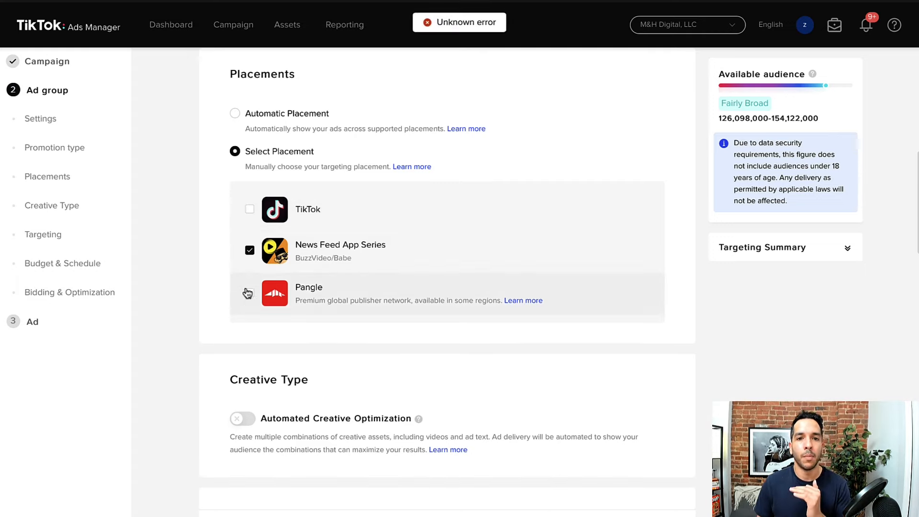
click(250, 210)
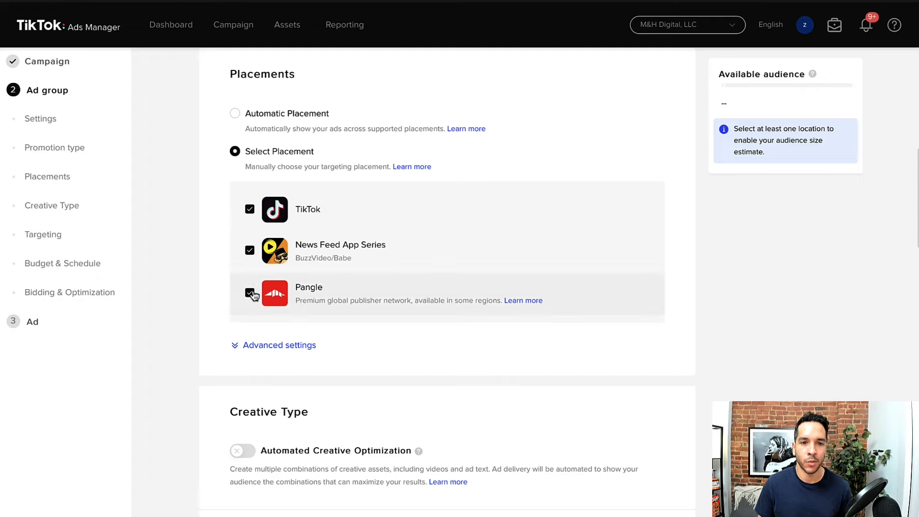
click(249, 293)
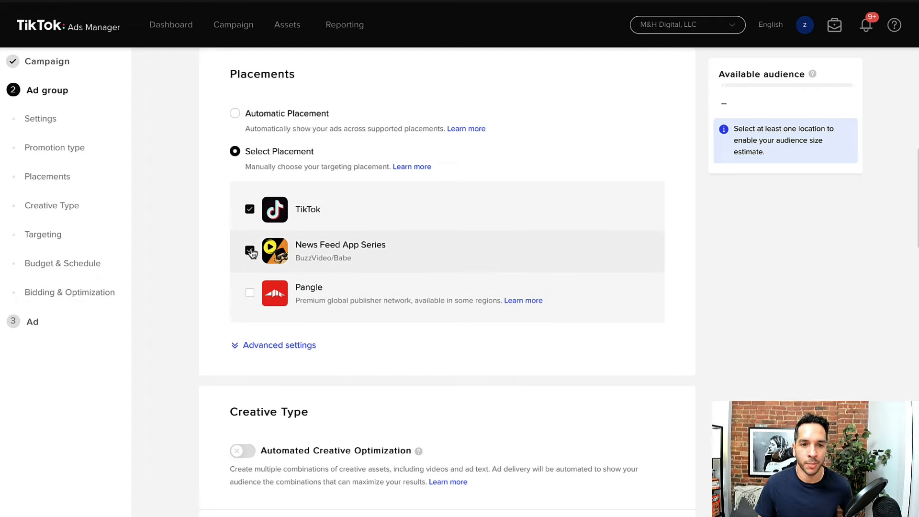
click(250, 250)
Expand the advanced placement settings and turn off Video download for the TikTok ads
click(234, 345)
scroll(206, 343, down, 1)
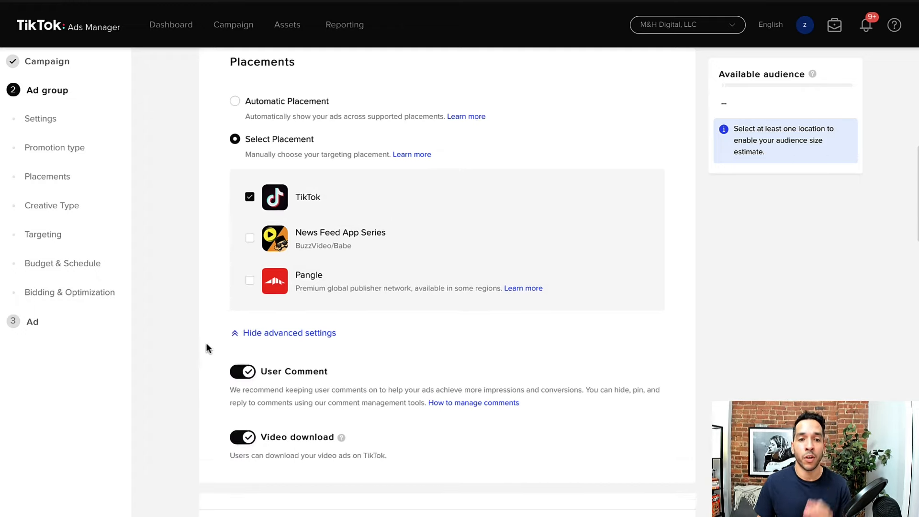
scroll(206, 343, down, 1)
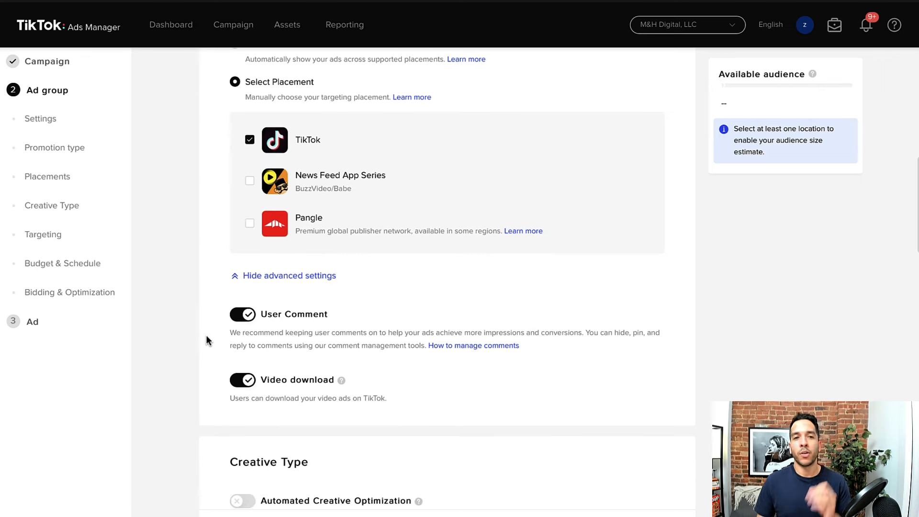
scroll(212, 329, down, 1)
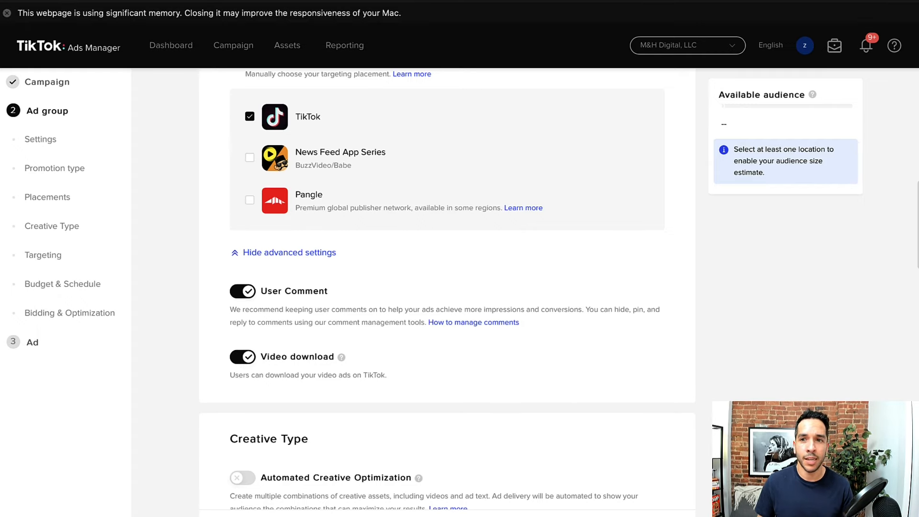
click(7, 13)
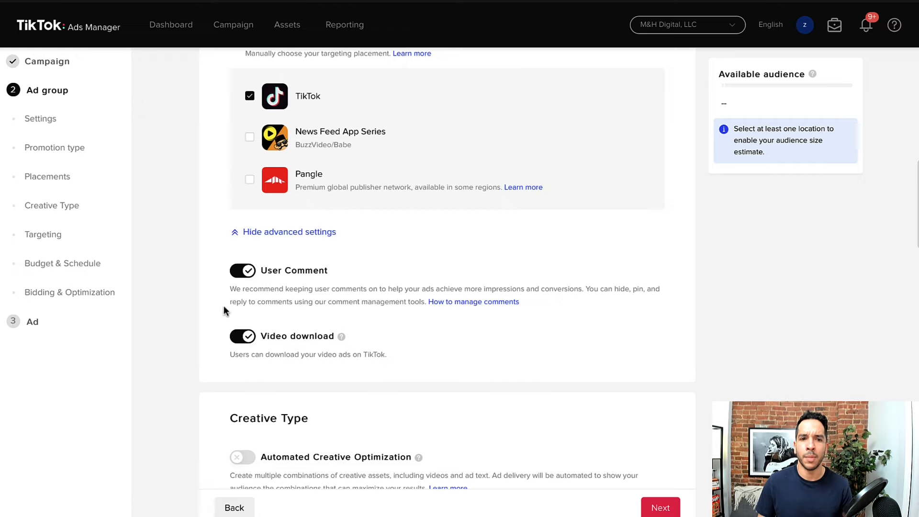
click(245, 338)
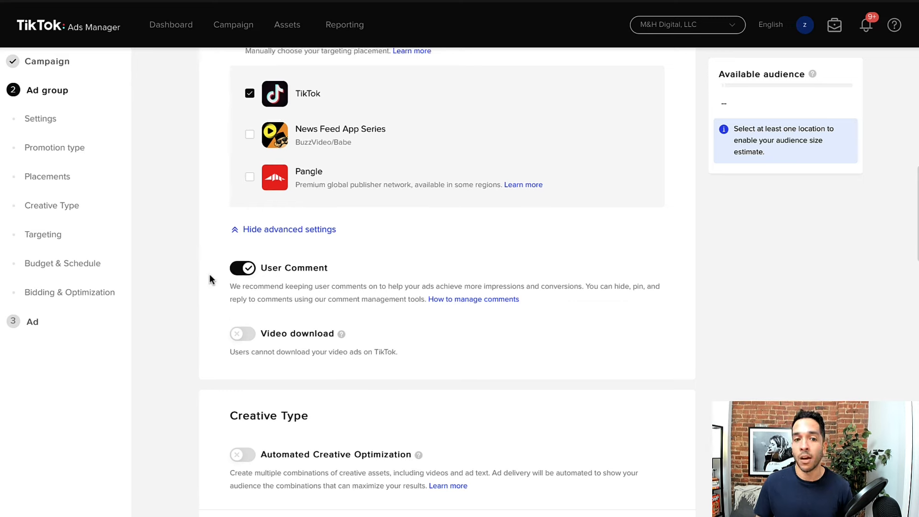
Try Automatic targeting to see which options it offers, and return the targeting mode to Custom targeting
scroll(209, 277, down, 1)
scroll(211, 279, down, 2)
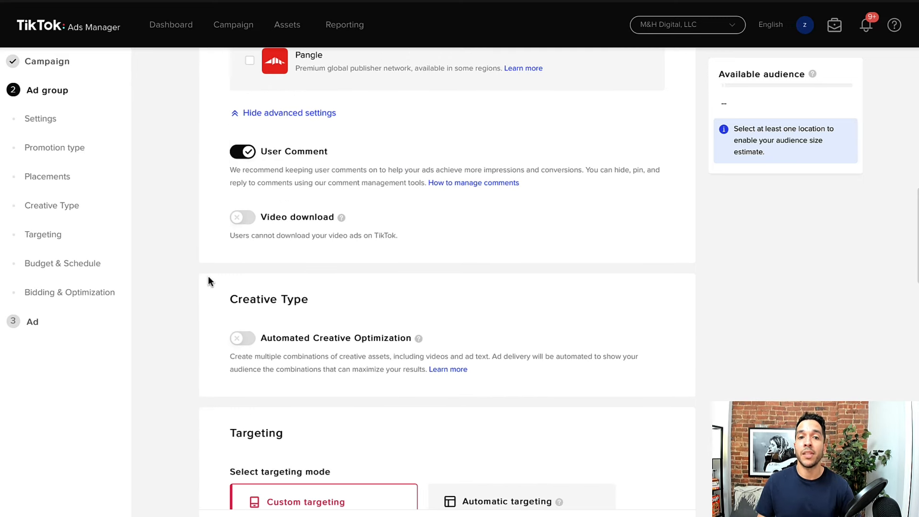
scroll(207, 277, down, 3)
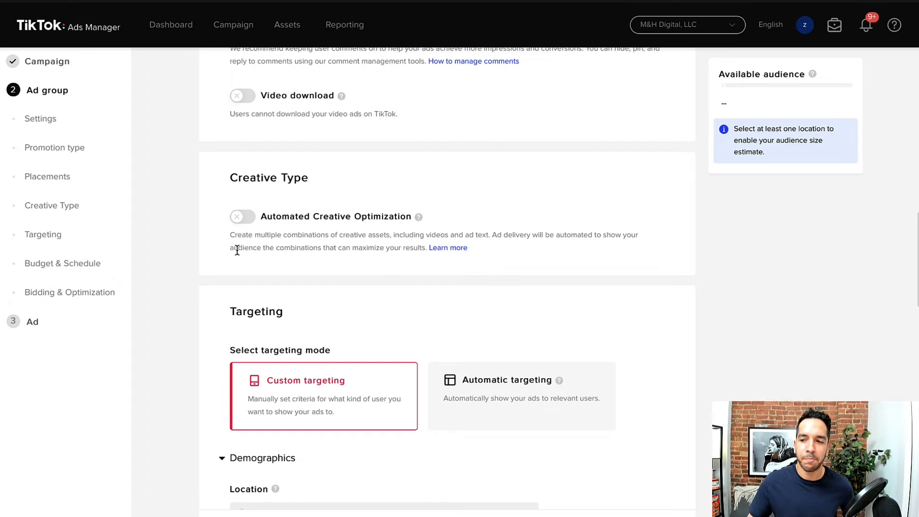
scroll(187, 214, down, 1)
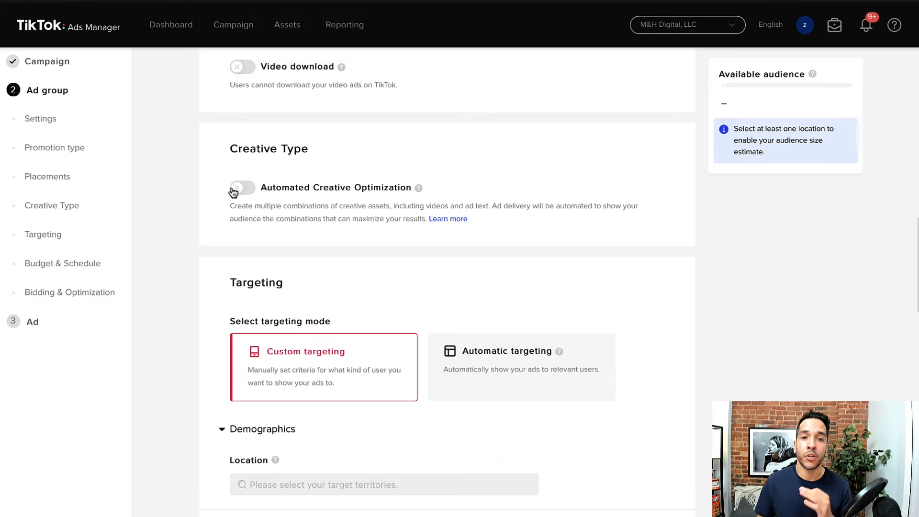
mouse_move(420, 194)
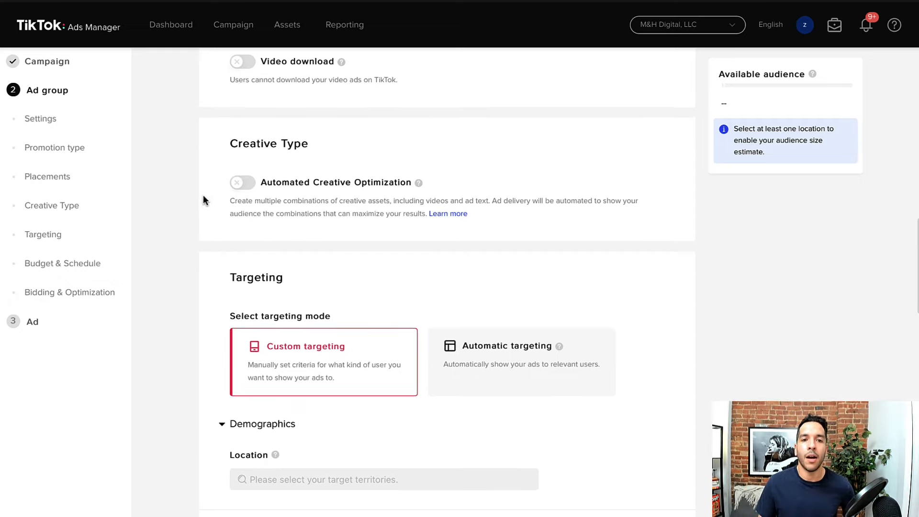
scroll(204, 192, down, 1)
scroll(200, 202, down, 2)
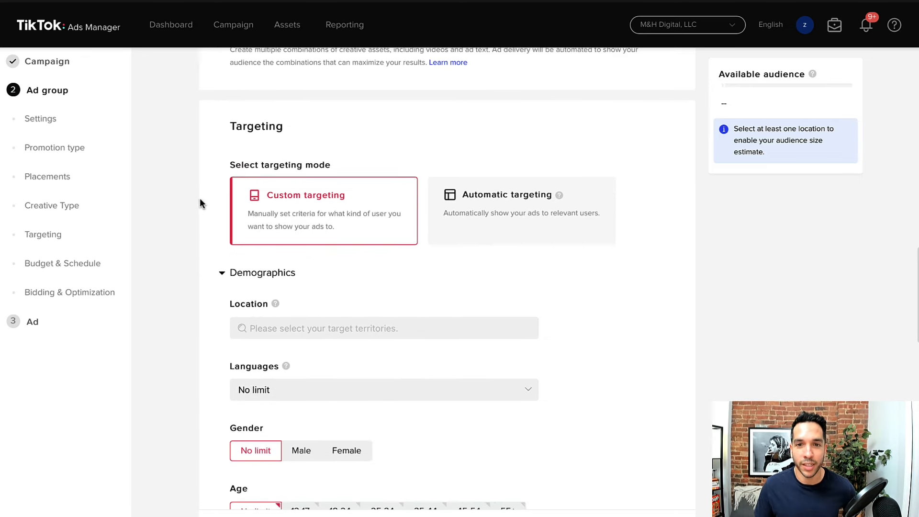
click(505, 207)
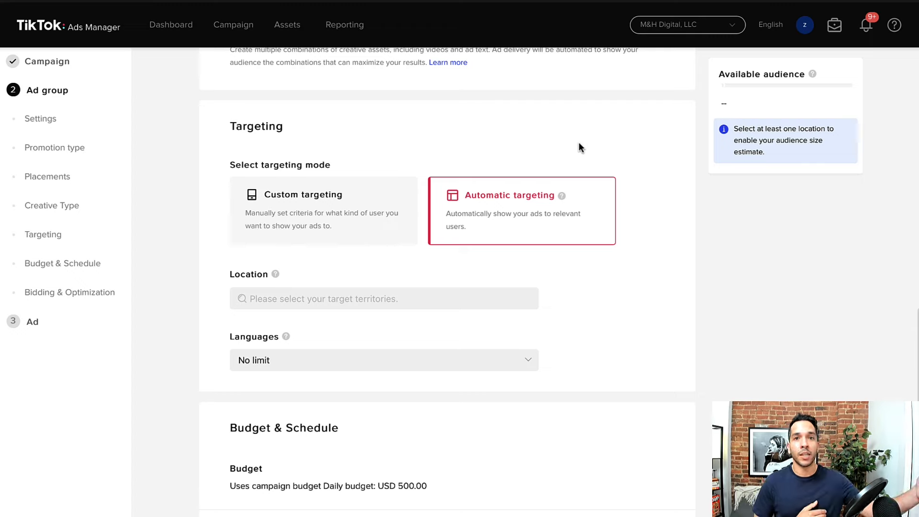
click(262, 214)
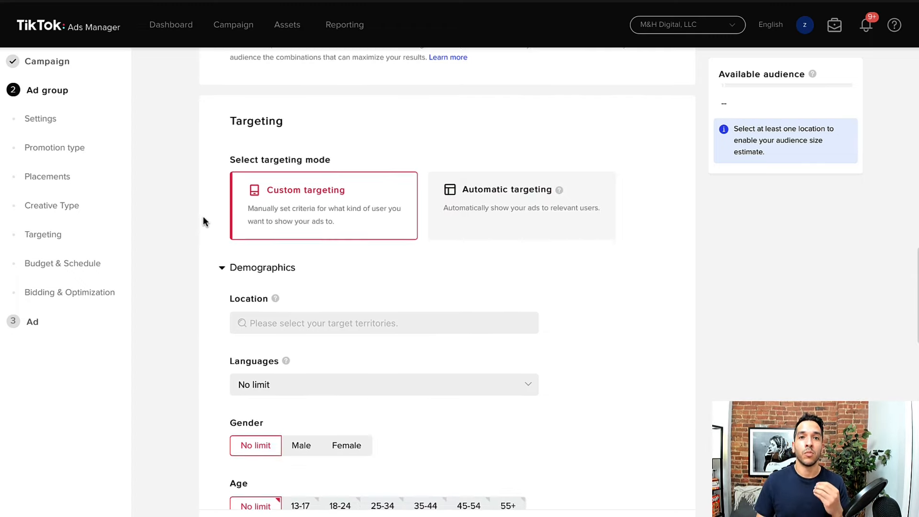
Set the target location to United States in the demographics of the custom targeting
scroll(196, 223, down, 1)
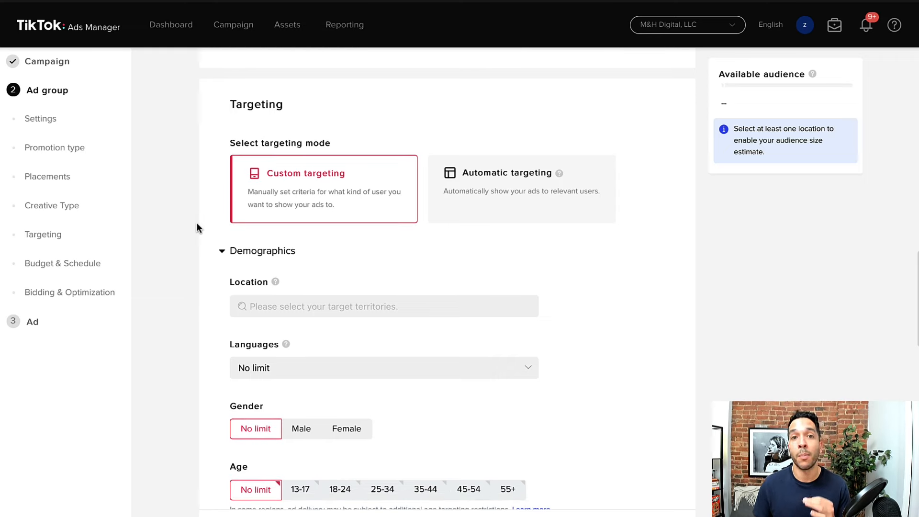
scroll(197, 223, down, 1)
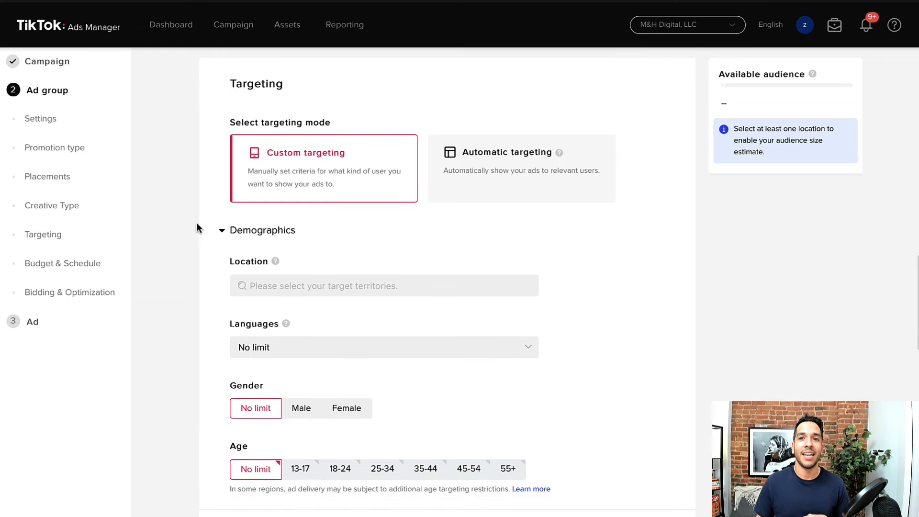
scroll(196, 228, down, 1)
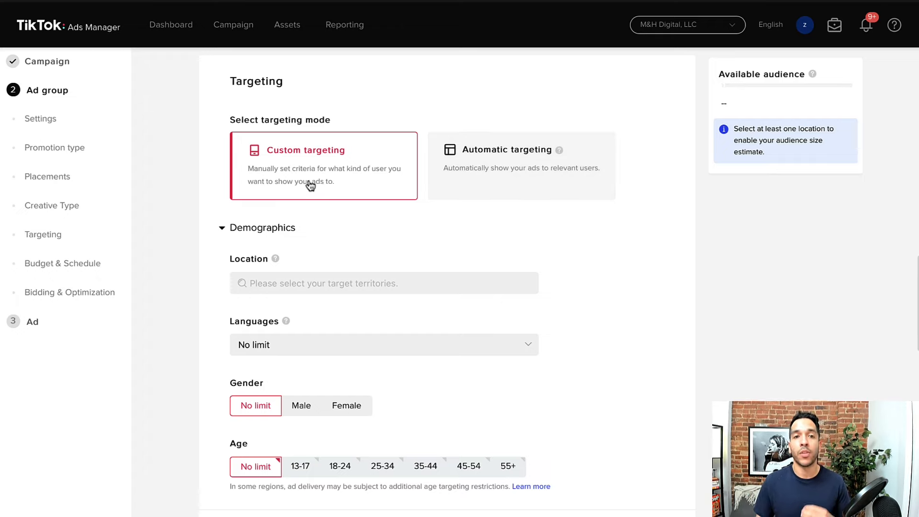
scroll(204, 198, down, 1)
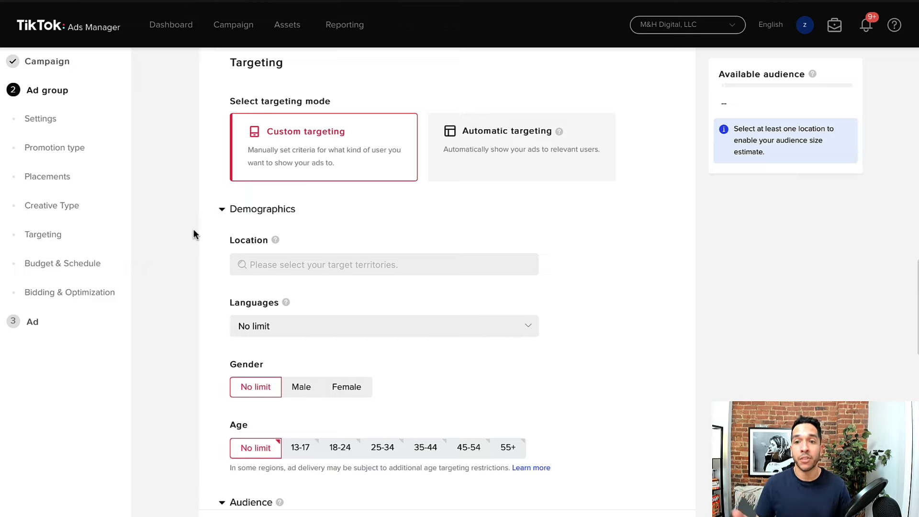
click(312, 271)
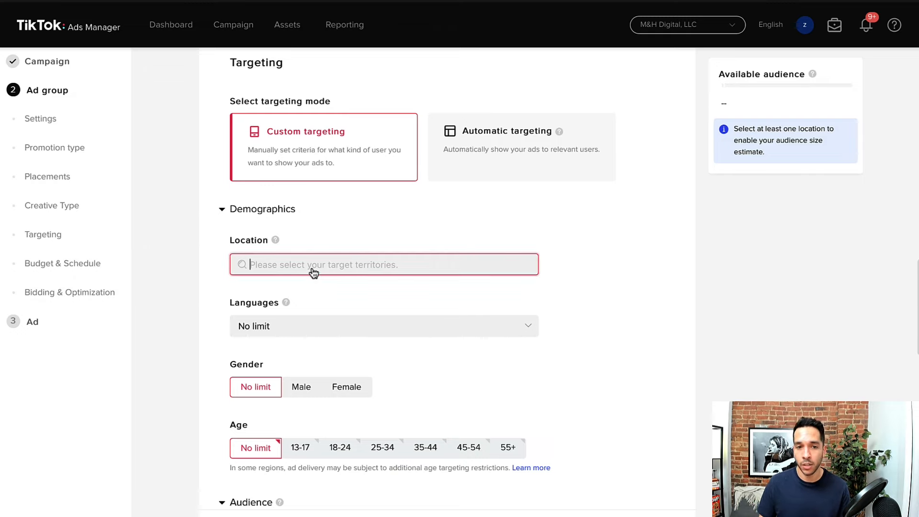
text(unite)
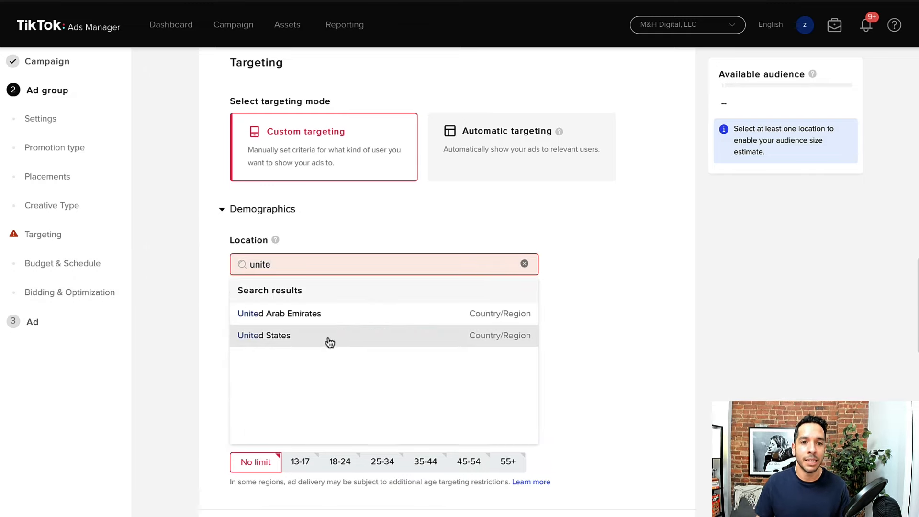
click(327, 337)
click(165, 287)
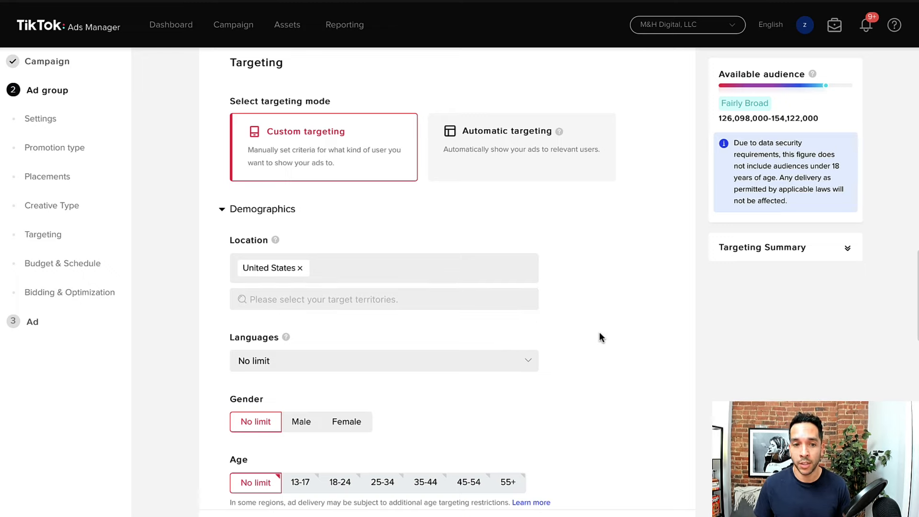
Limit the audience language to English and set the gender to Female
scroll(599, 330, down, 1)
scroll(600, 333, down, 1)
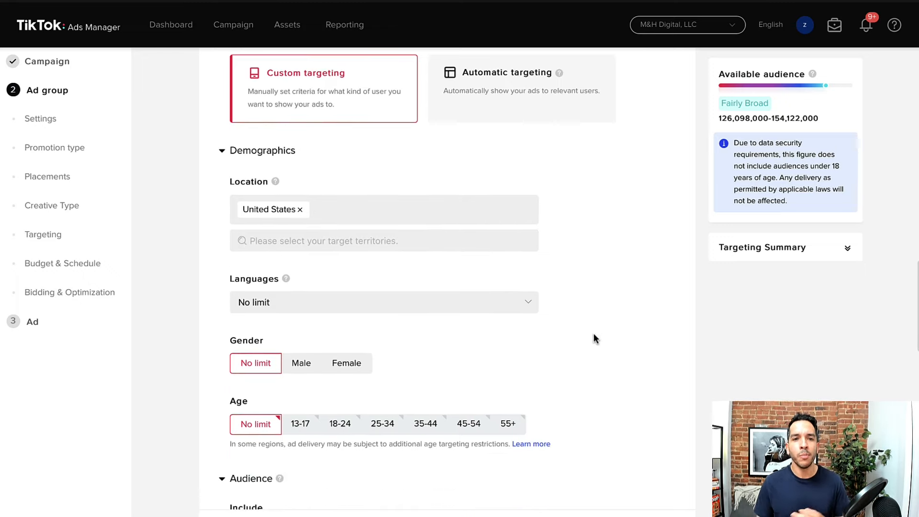
click(467, 310)
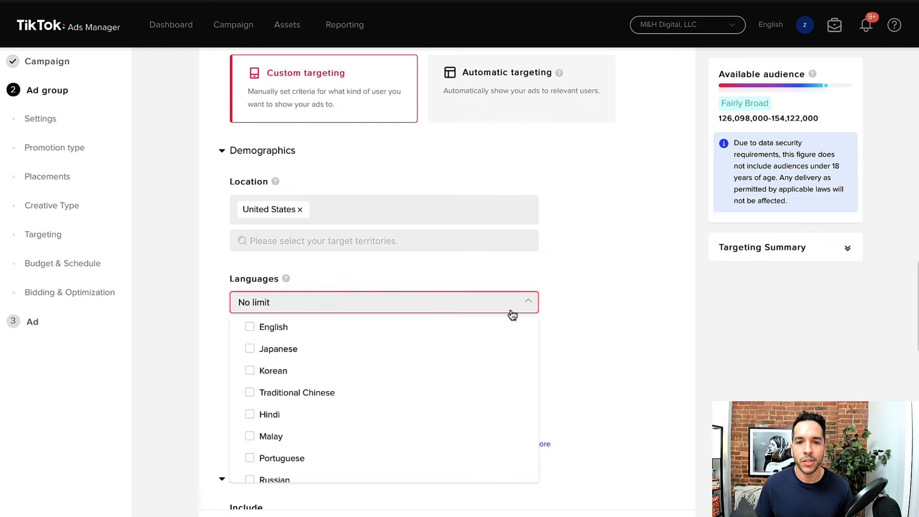
click(254, 330)
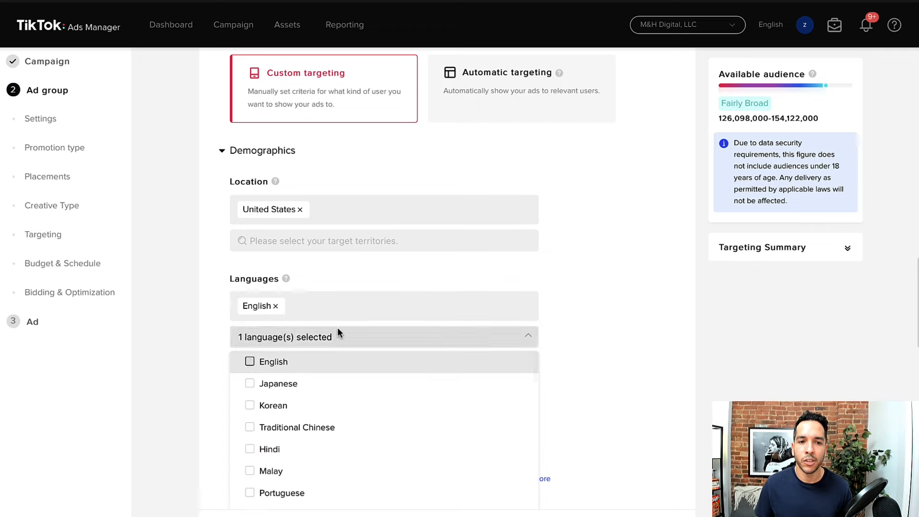
click(683, 309)
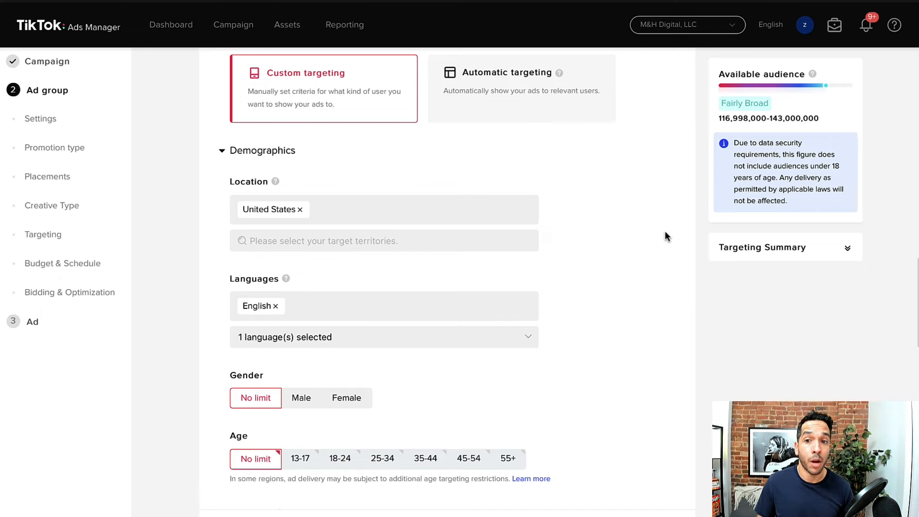
scroll(615, 383, down, 2)
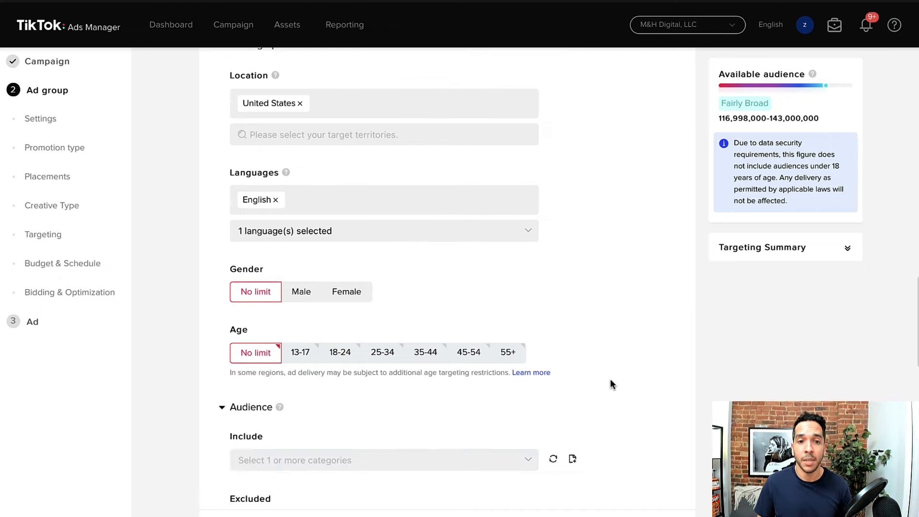
click(351, 296)
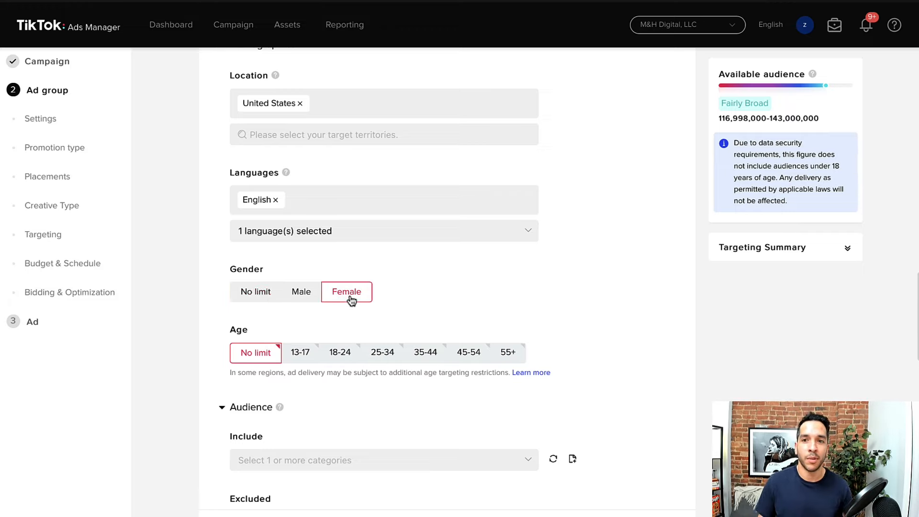
Change the gender part of the ad group name so it reads Interest_SkinCream_Allages_Female
scroll(489, 291, up, 15)
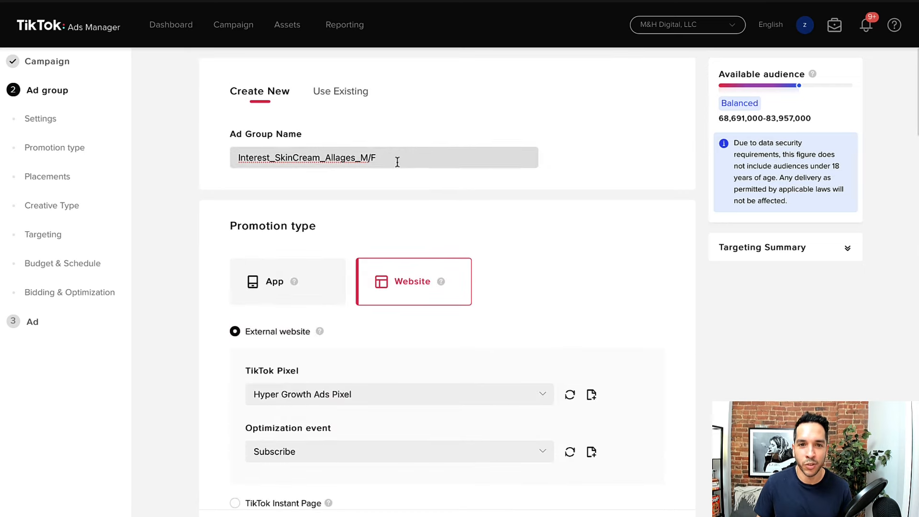
click(398, 162)
key(BackSpace)
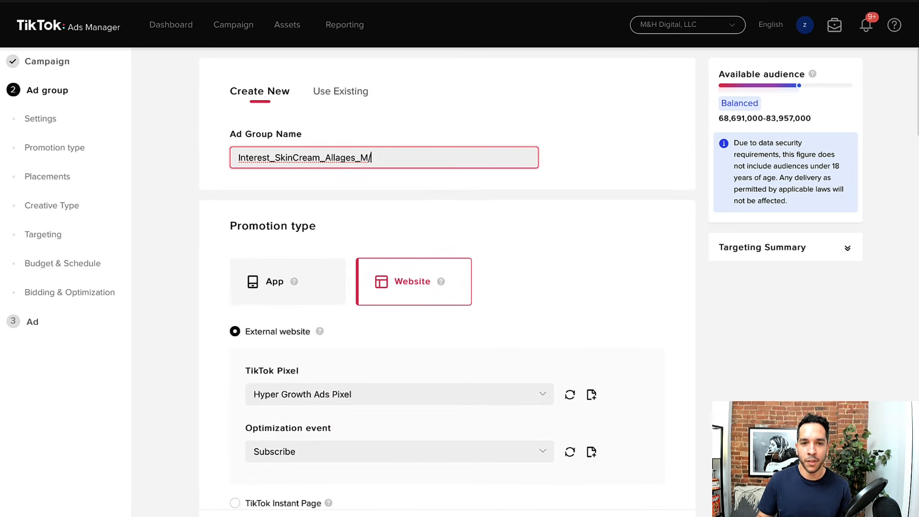
key(BackSpace)
key(BackSpace)
text(FOnly)
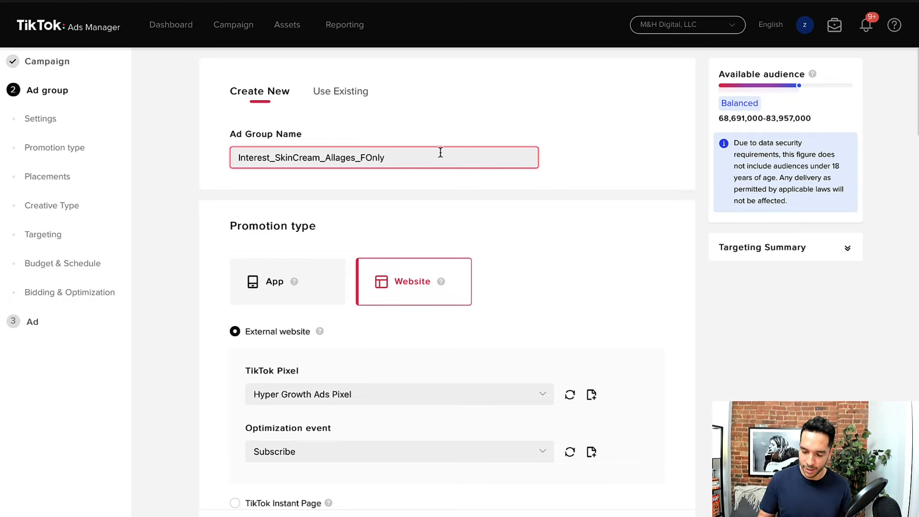
key(BackSpace)
key(BackSpace)
key(BackSpace)
key(BackSpace)
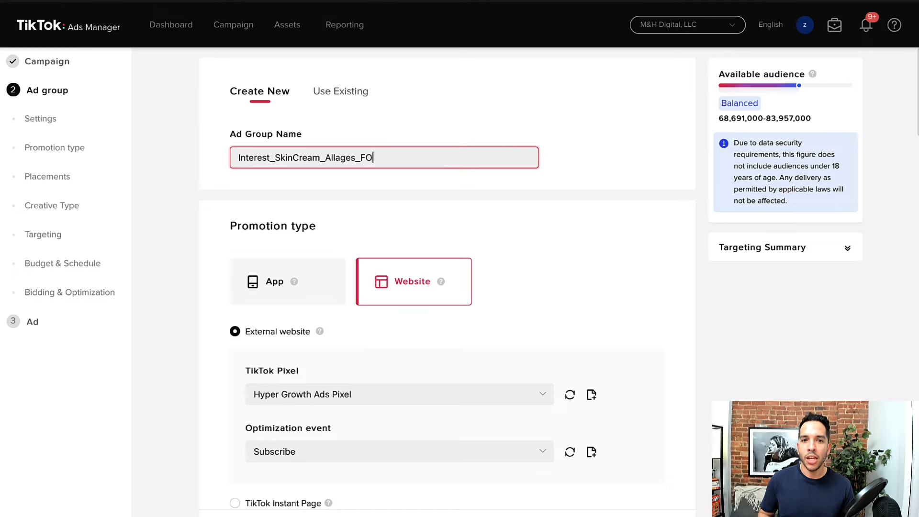
text(emale)
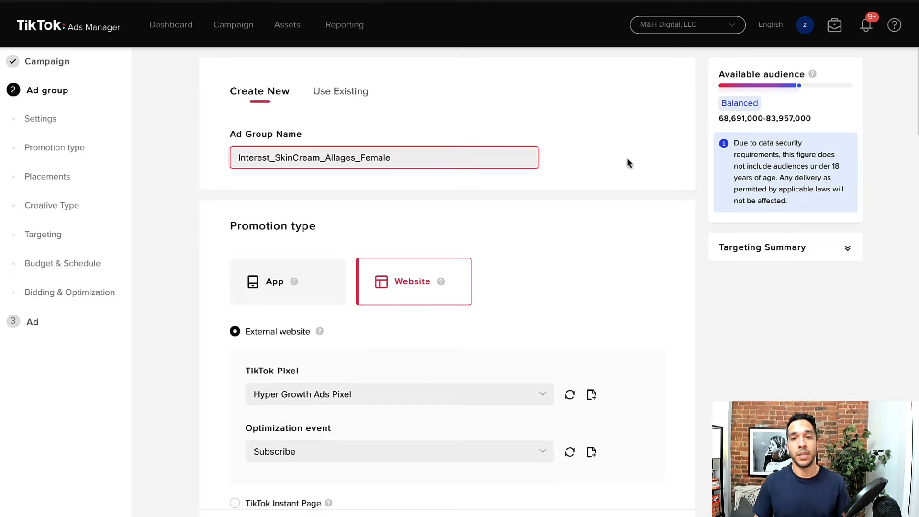
click(674, 251)
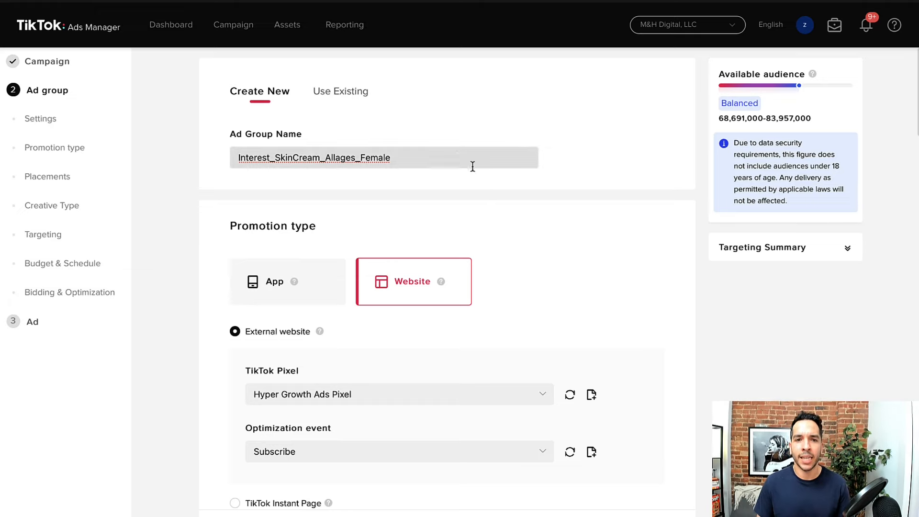
drag(457, 157, 219, 158)
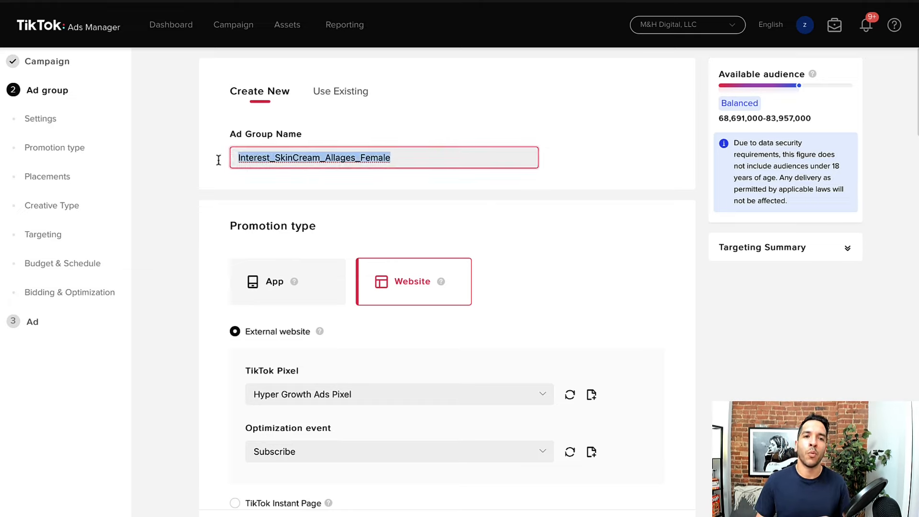
click(588, 168)
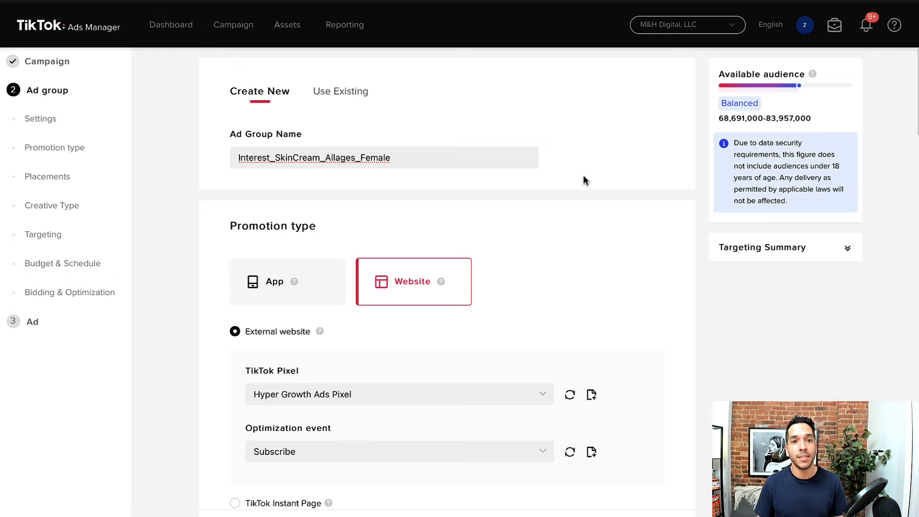
drag(435, 159, 203, 156)
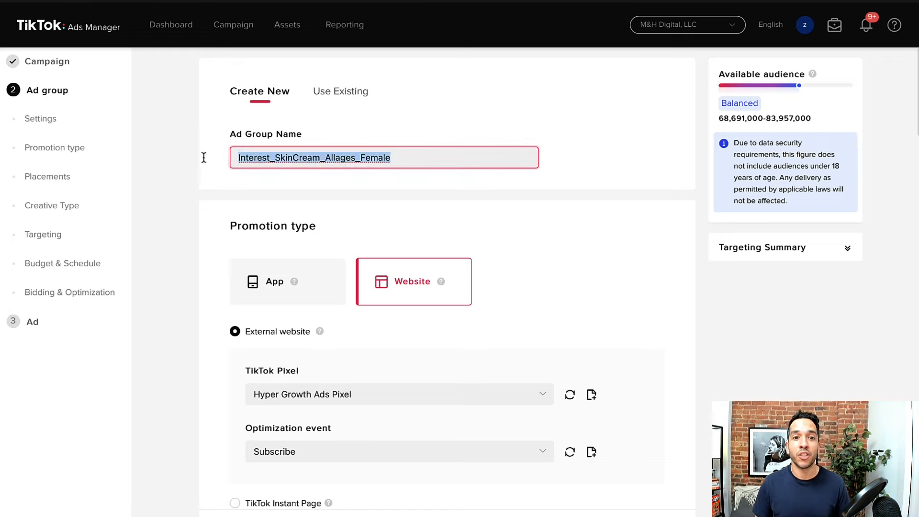
click(595, 161)
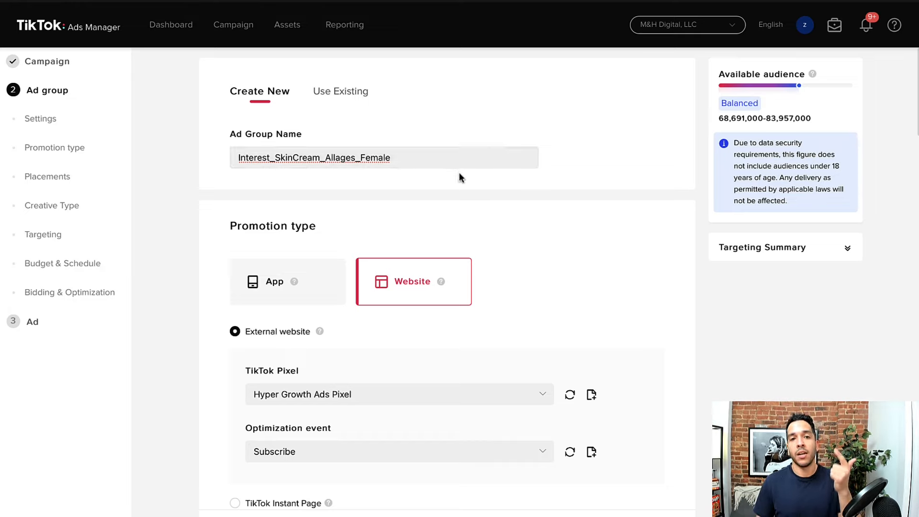
Insert the country code US before the gender in the ad group name, making it Interest_SkinCream_Allages_US_Female
click(398, 157)
key(Left)
key(Left)
key(Left)
key(Left)
key(Left)
key(Left)
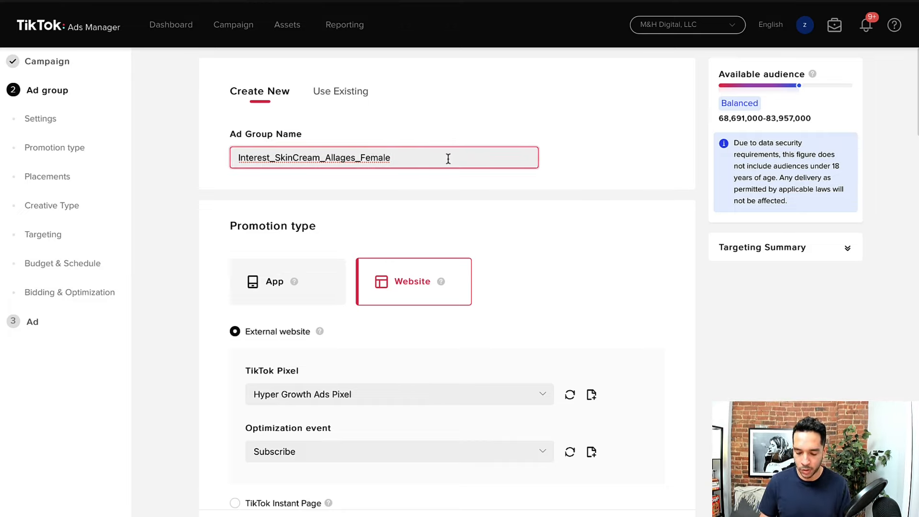
text(US_)
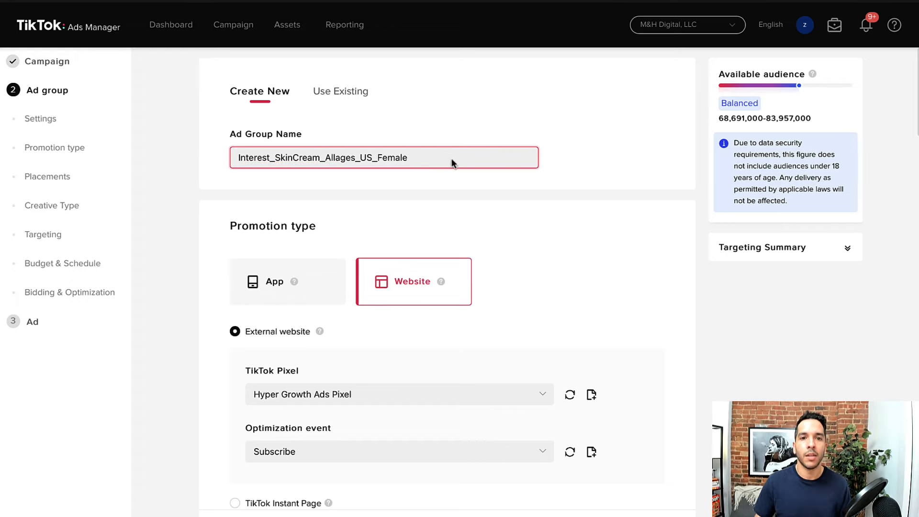
click(642, 228)
Limit the age targeting in the demographics to the 18-24, 25-34 and 35-44 groups
scroll(634, 248, down, 2)
scroll(630, 259, up, 1)
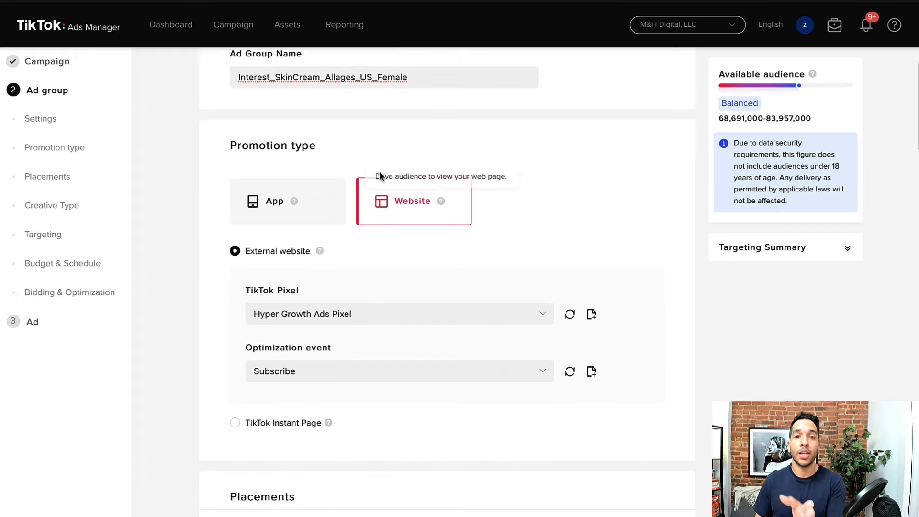
scroll(379, 176, down, 15)
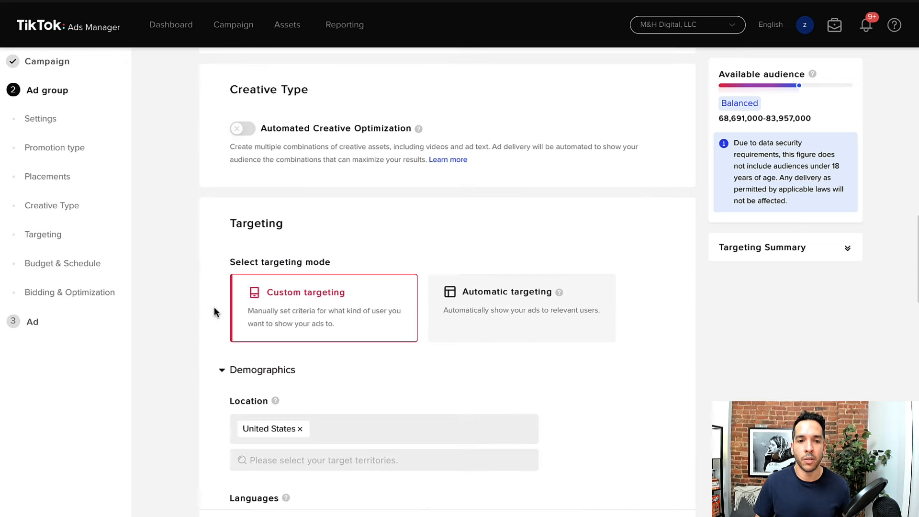
scroll(214, 309, down, 8)
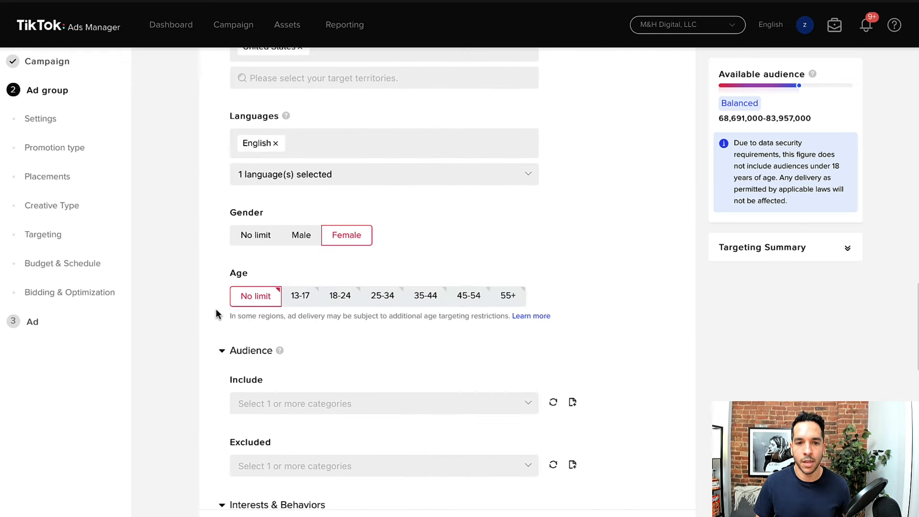
scroll(239, 292, down, 2)
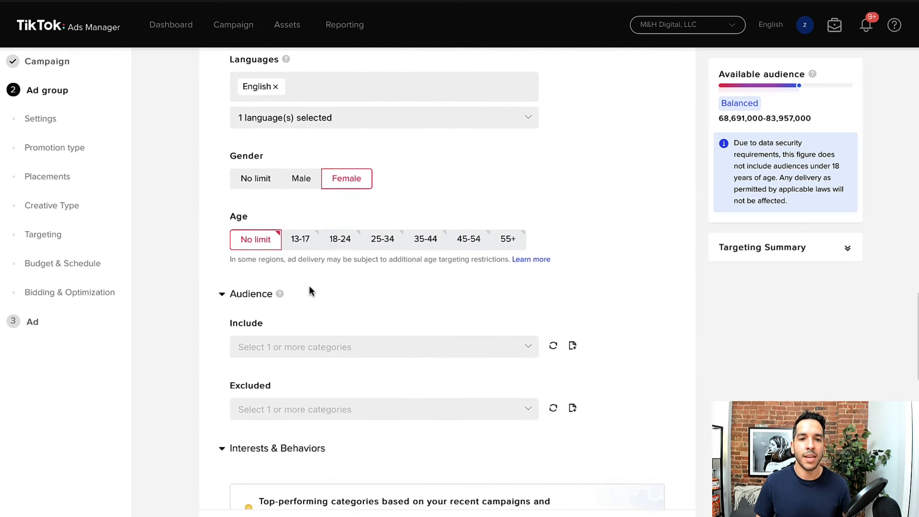
scroll(310, 290, down, 2)
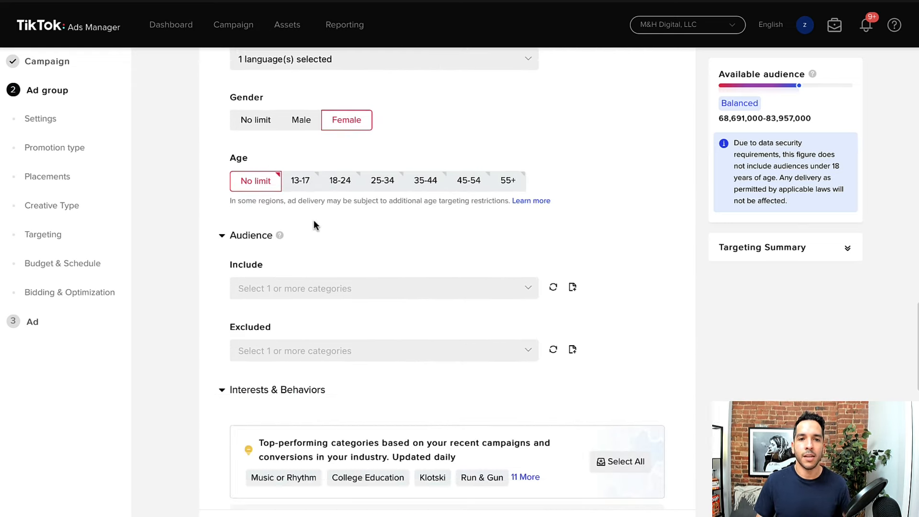
click(343, 189)
click(381, 189)
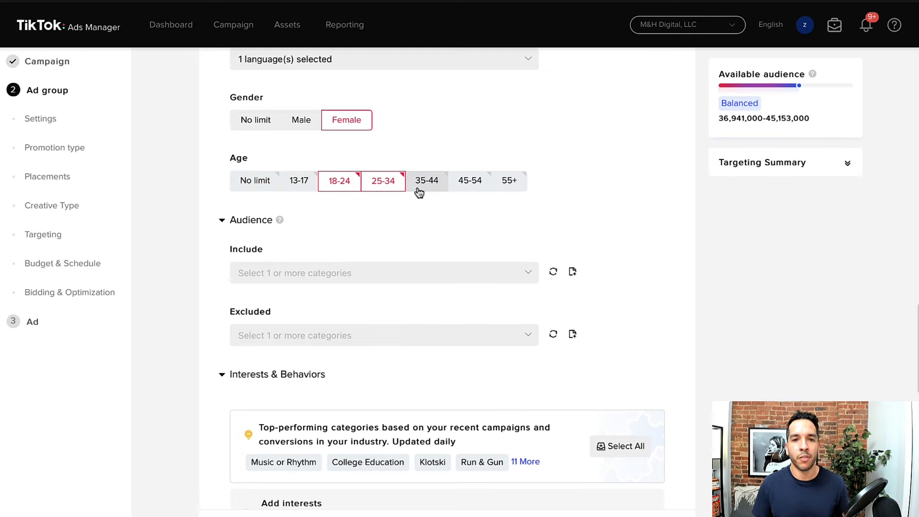
click(419, 189)
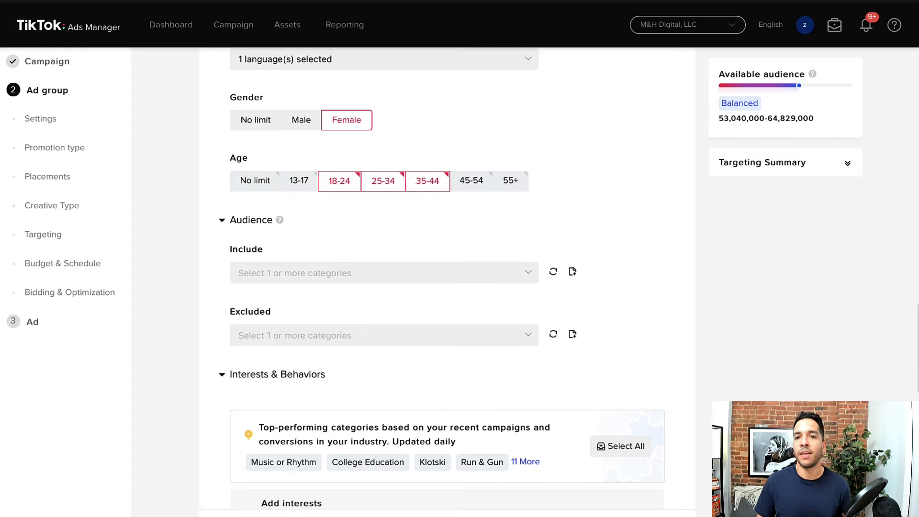
Check which custom and lookalike audiences are available to include in the ad group's targeting, without selecting any
scroll(613, 189, up, 4)
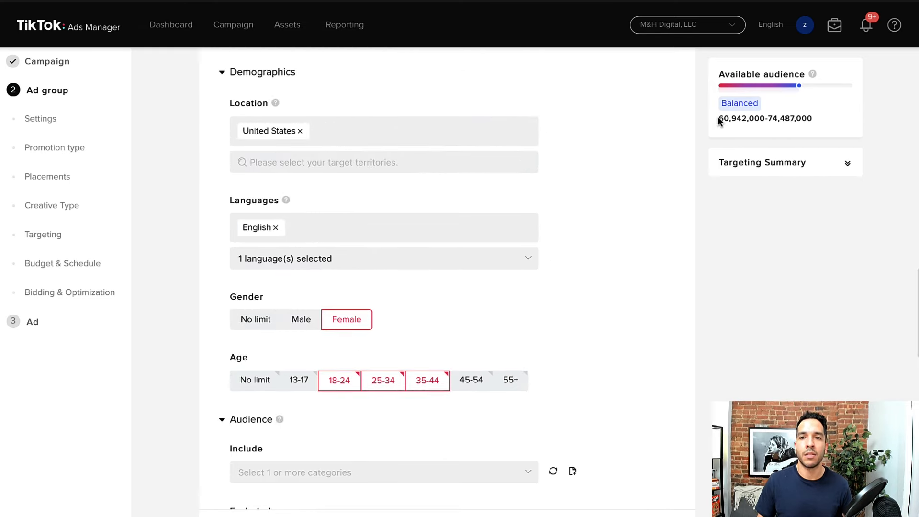
scroll(629, 328, down, 1)
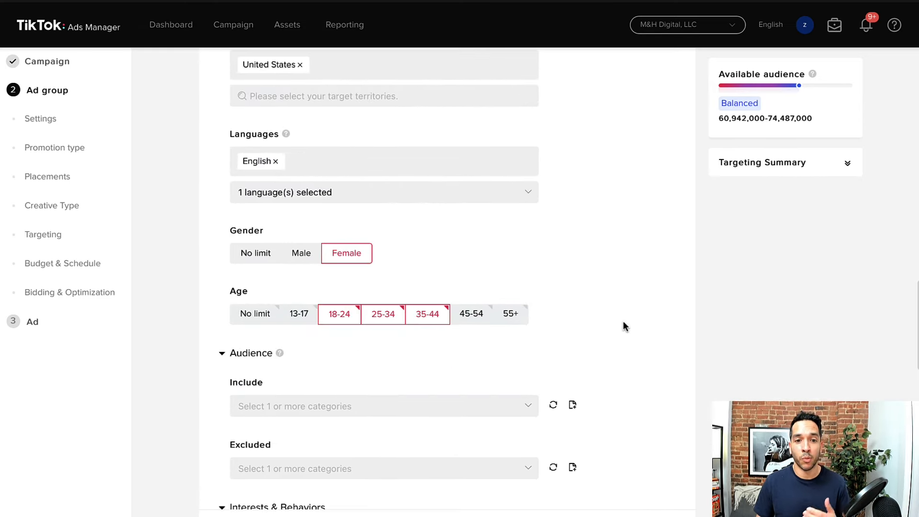
scroll(174, 379, down, 2)
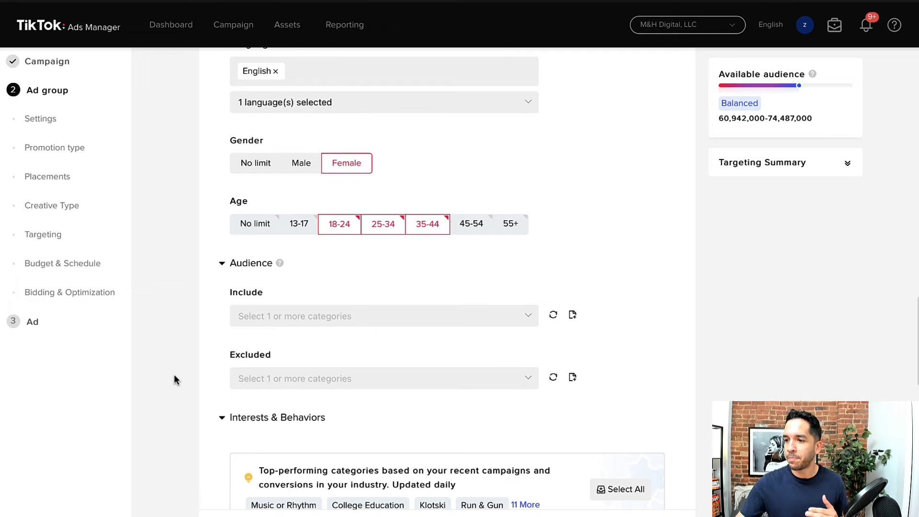
scroll(164, 345, down, 1)
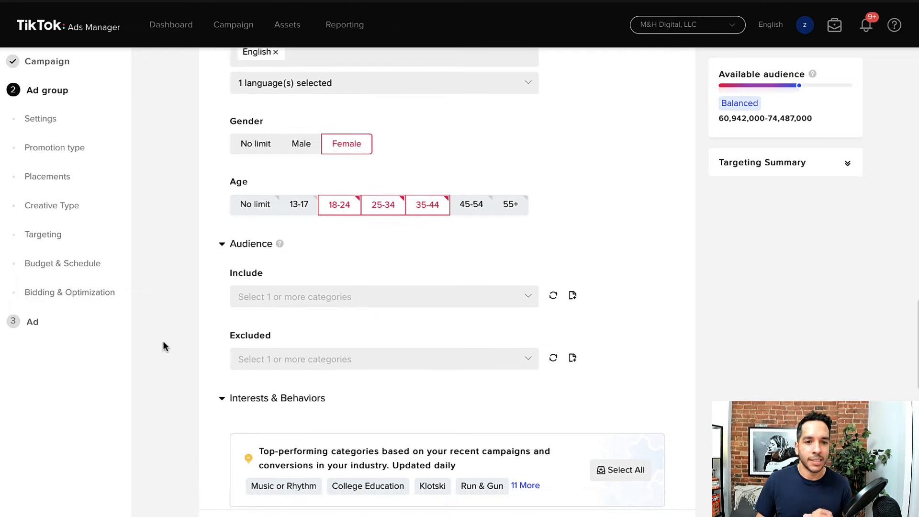
click(296, 289)
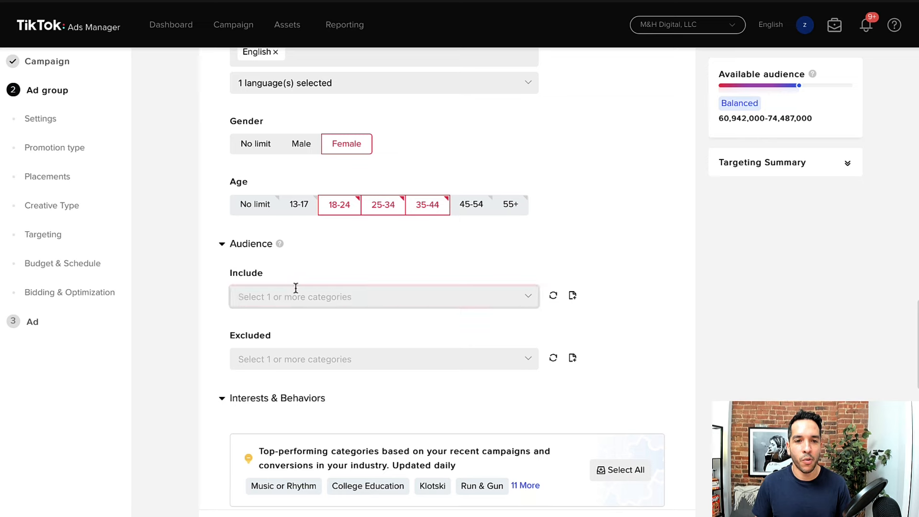
click(201, 290)
scroll(211, 267, down, 2)
click(334, 198)
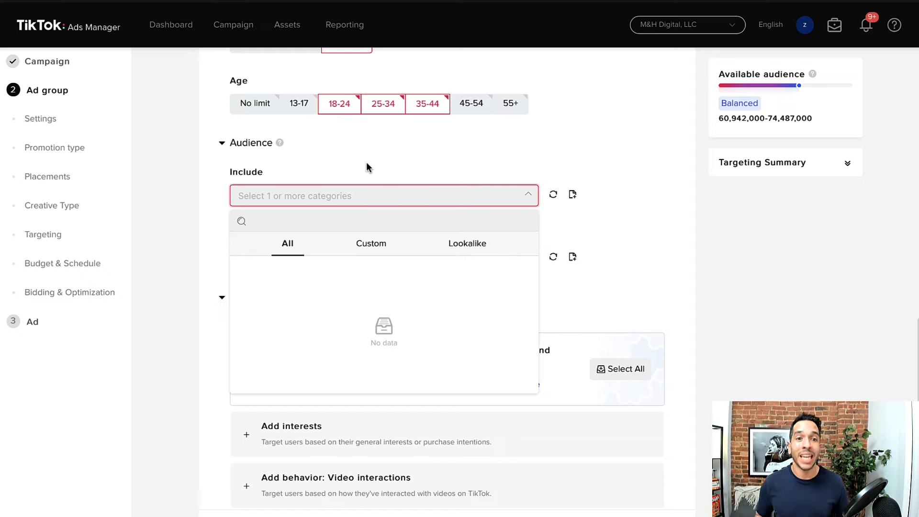
click(512, 159)
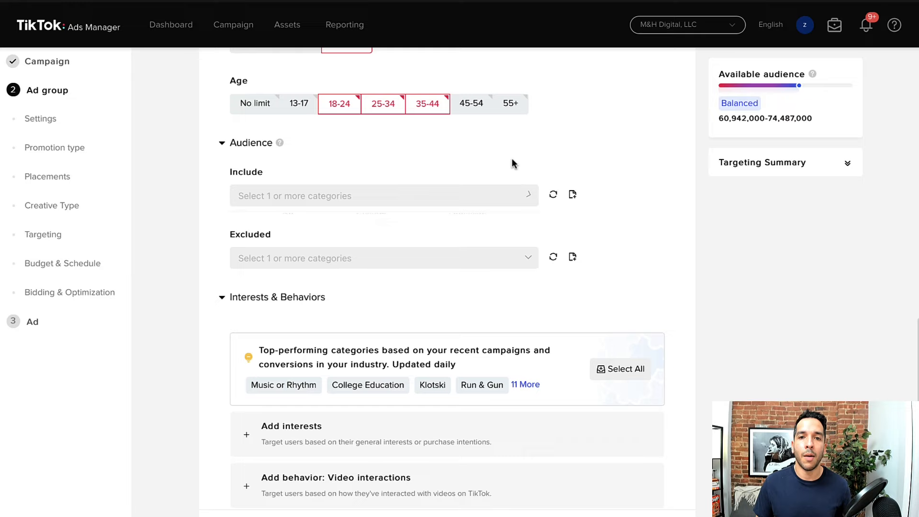
click(389, 206)
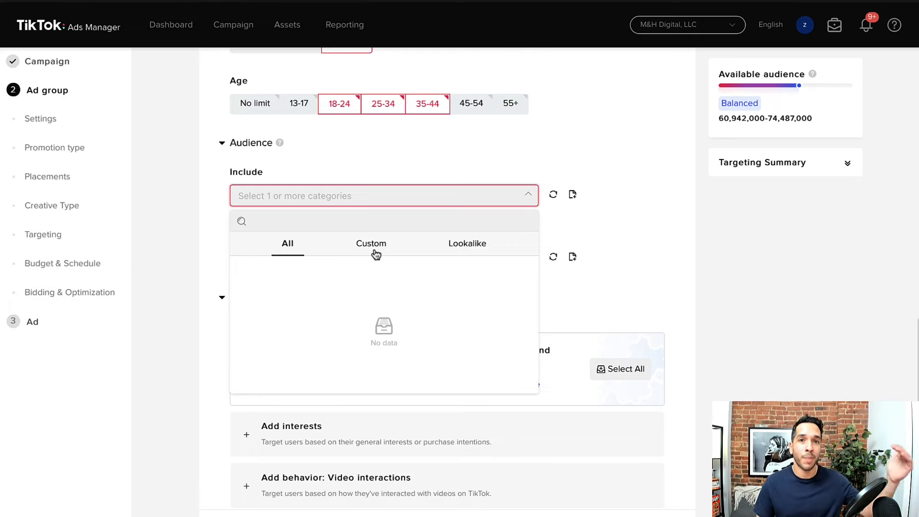
click(469, 244)
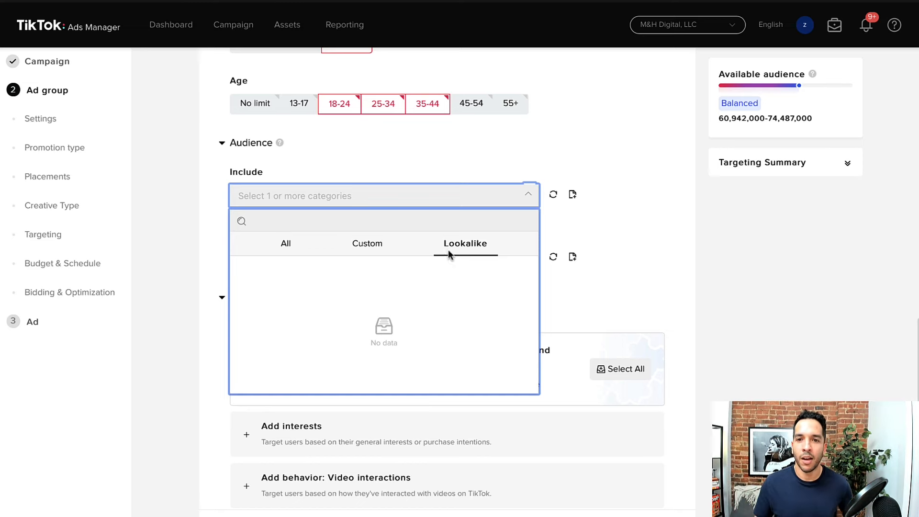
click(636, 225)
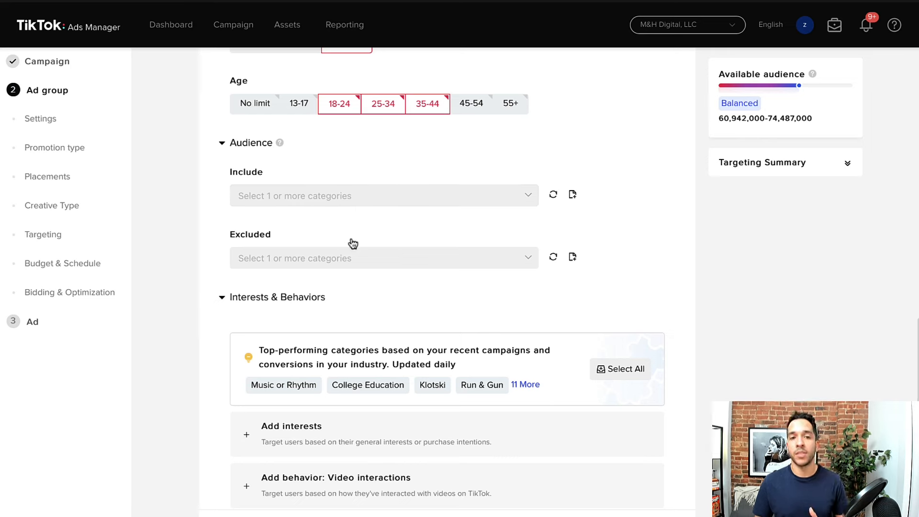
Check which custom audiences can be excluded from the ad group's targeting, without selecting any
scroll(218, 240, down, 2)
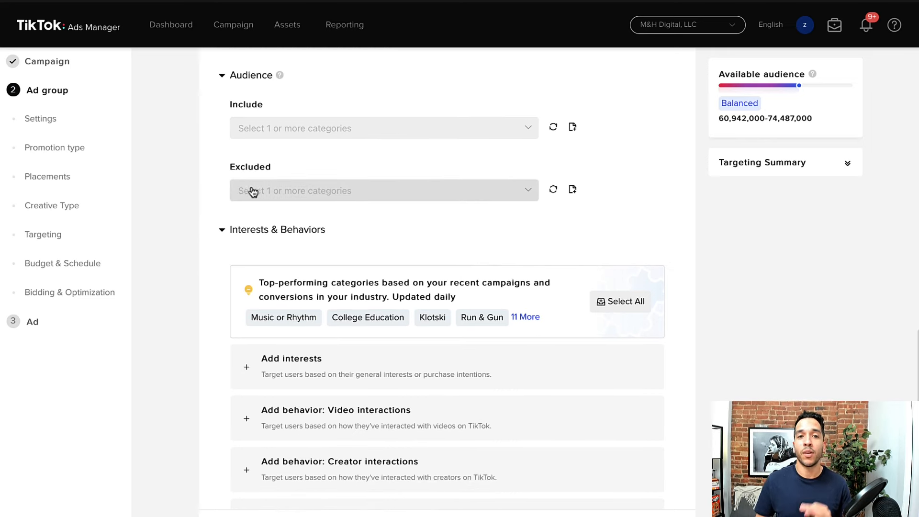
click(294, 190)
click(368, 238)
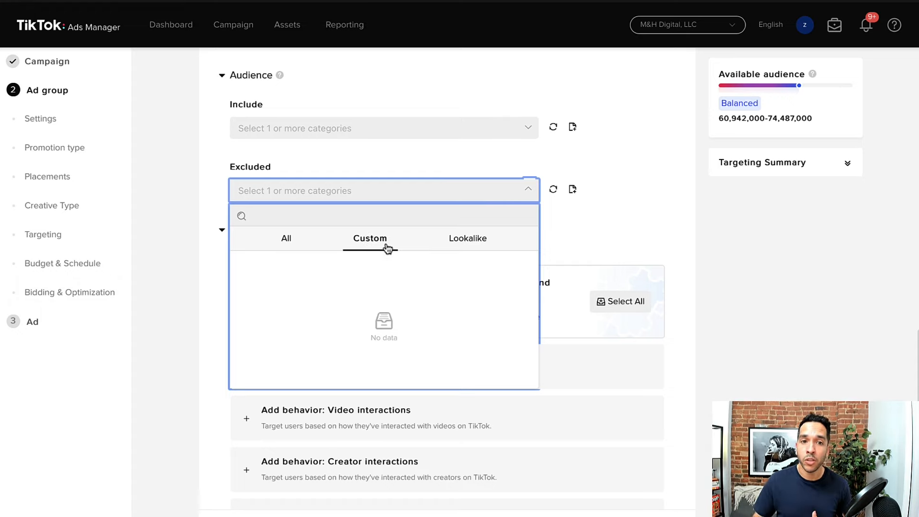
click(634, 193)
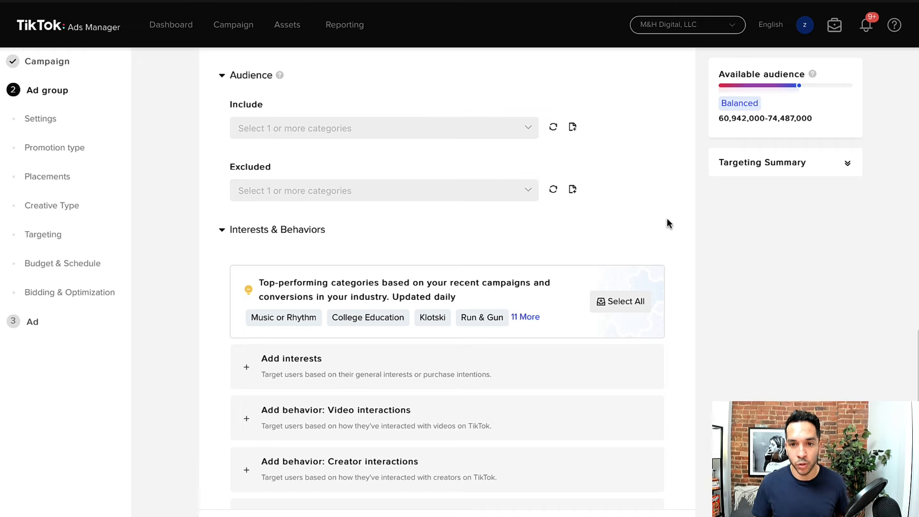
Review the options for adding interests and video, creator or hashtag behaviors under Interests & Behaviors
scroll(681, 268, down, 1)
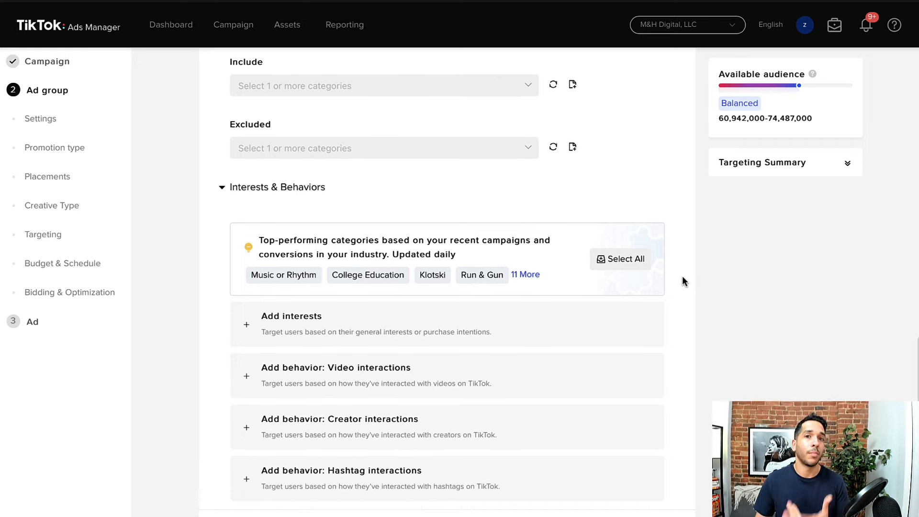
scroll(683, 281, down, 1)
scroll(684, 282, down, 1)
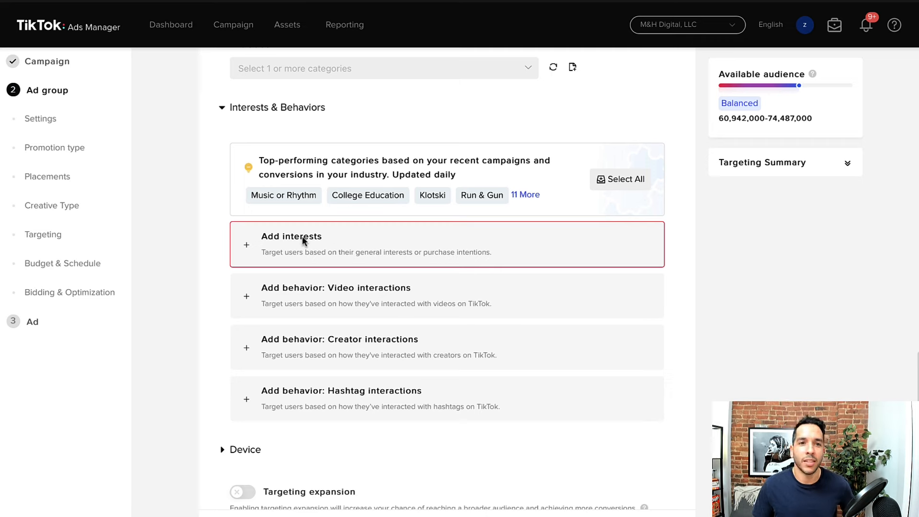
scroll(210, 228, down, 1)
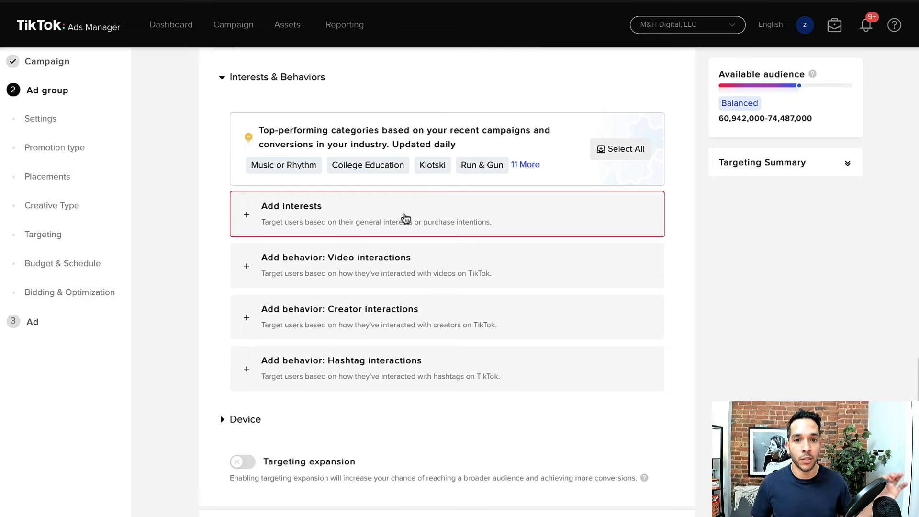
Add an interests condition under Interests & Behaviors, open its list of interest categories and dismiss the browser's memory notice
scroll(212, 233, down, 1)
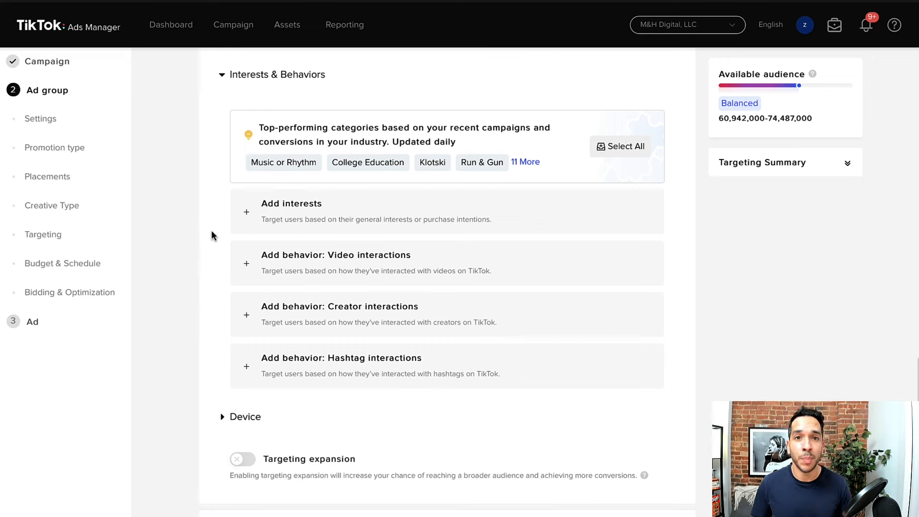
scroll(212, 235, down, 1)
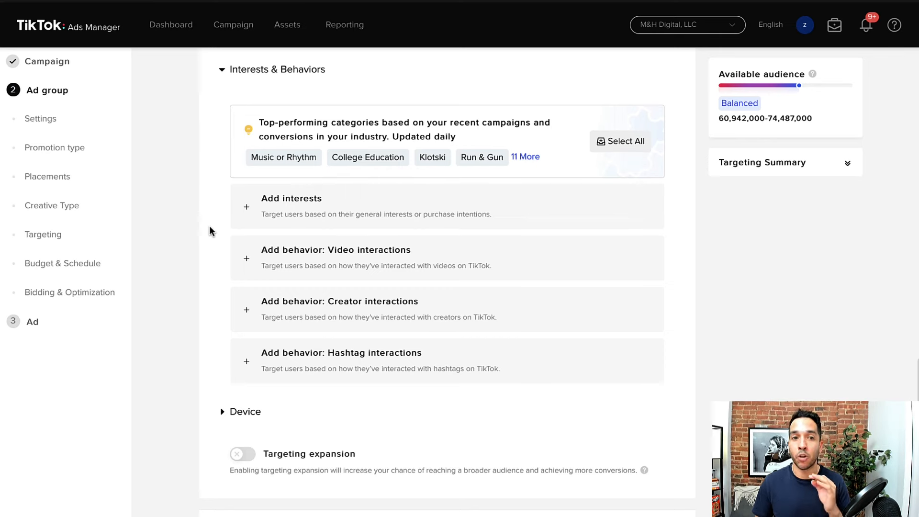
scroll(207, 229, down, 1)
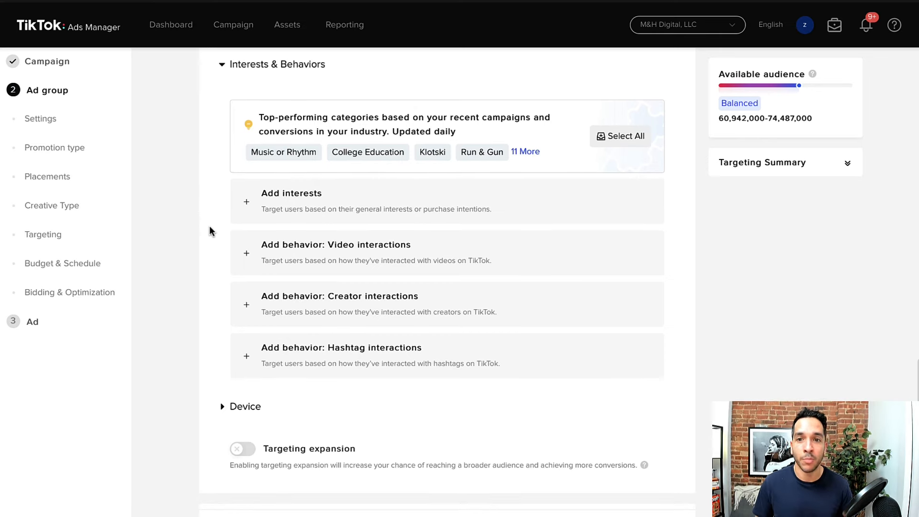
click(360, 207)
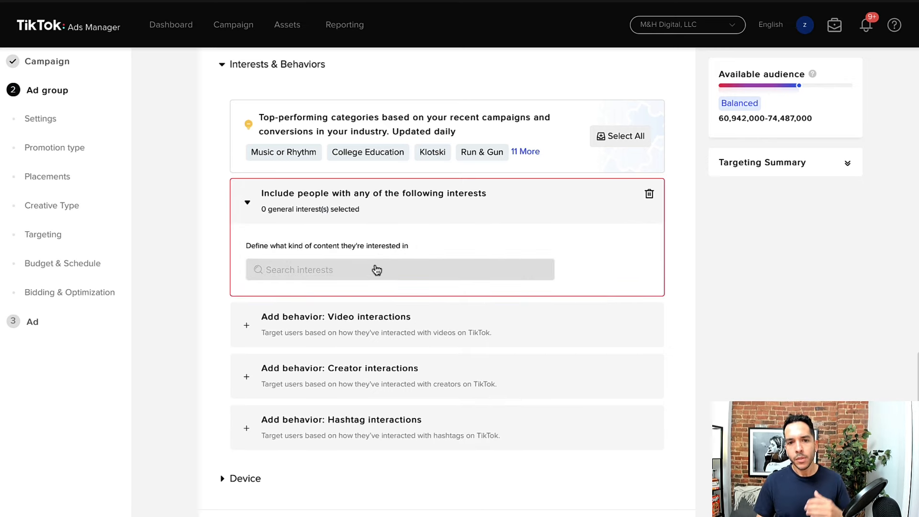
click(370, 276)
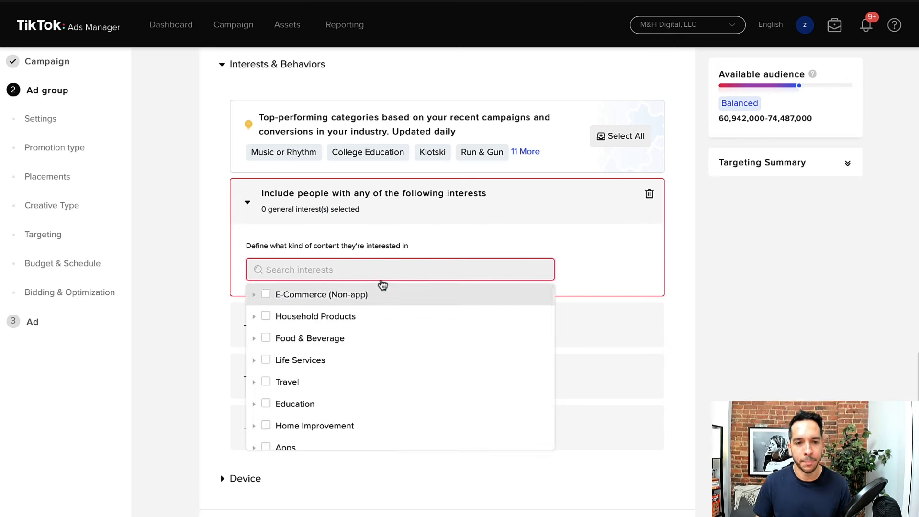
click(340, 273)
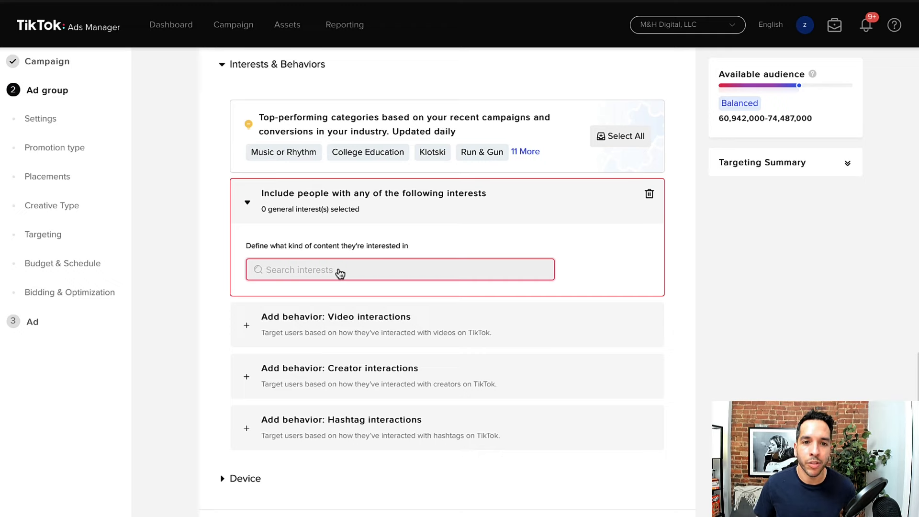
click(340, 274)
click(214, 276)
click(320, 269)
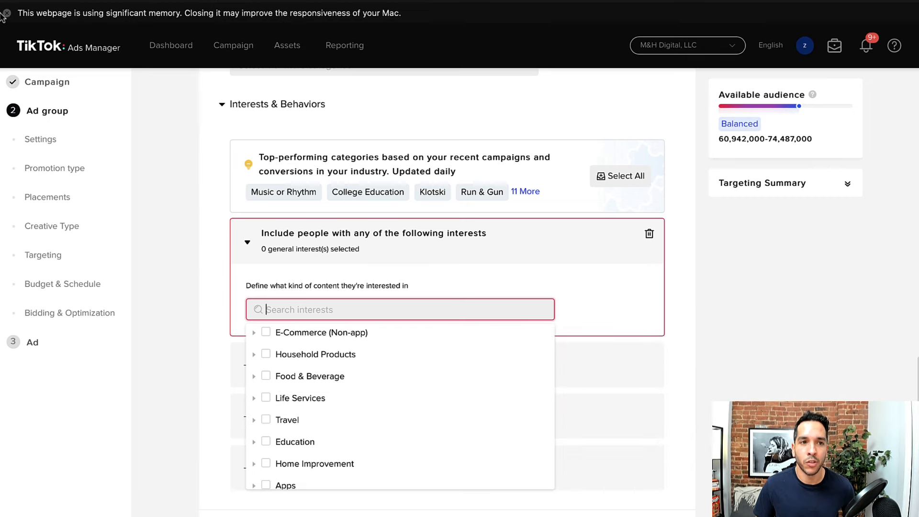
click(5, 15)
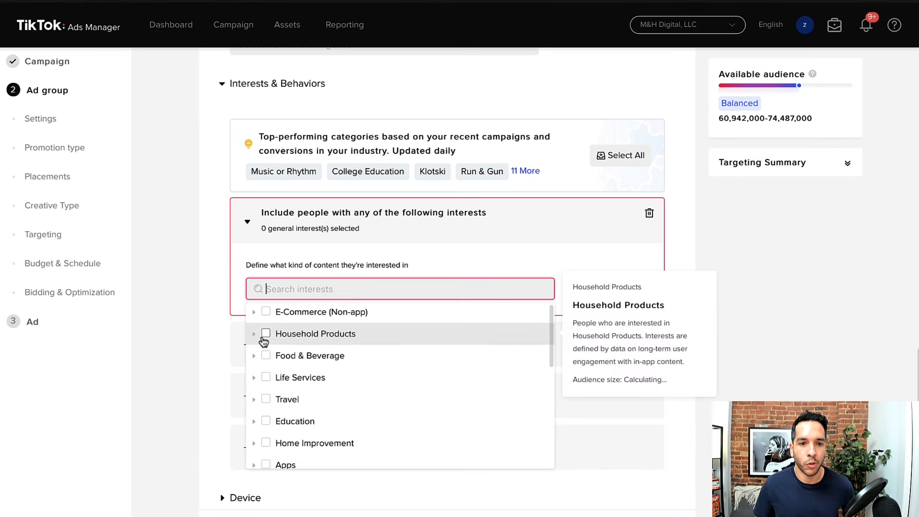
Find the Beauty & Personal Care category in the interests list and expand its subcategories
scroll(345, 382, down, 1)
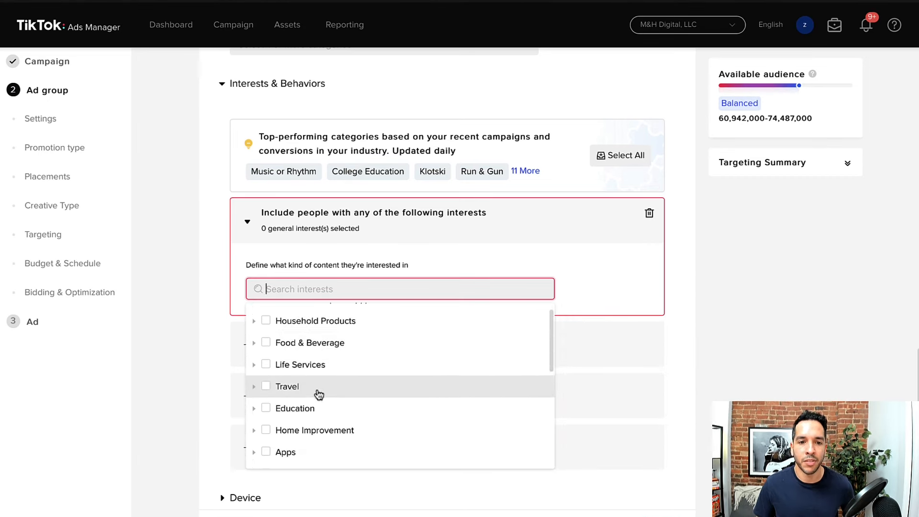
scroll(321, 397, down, 1)
scroll(321, 383, down, 1)
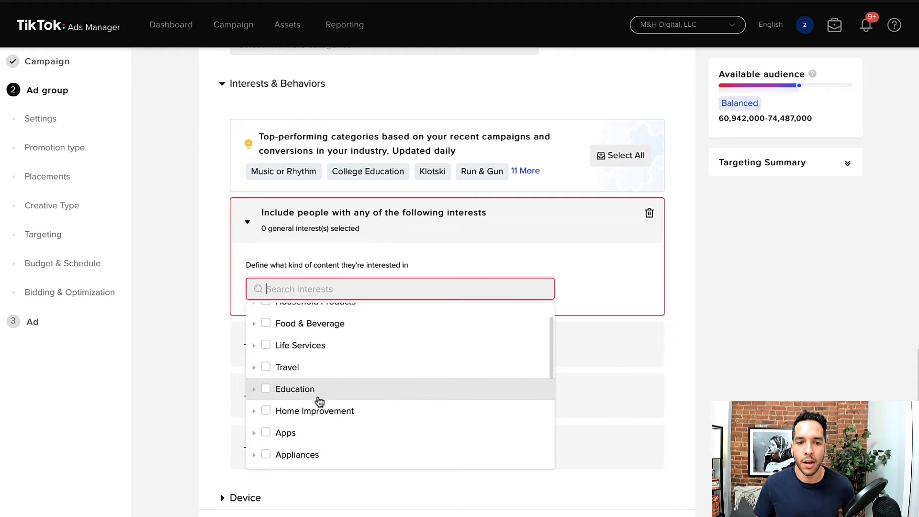
scroll(319, 400, down, 7)
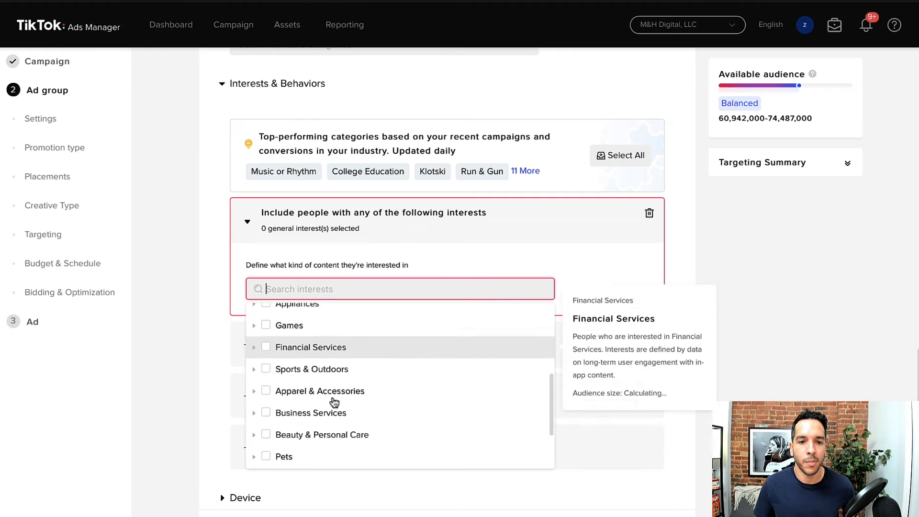
scroll(318, 397, down, 1)
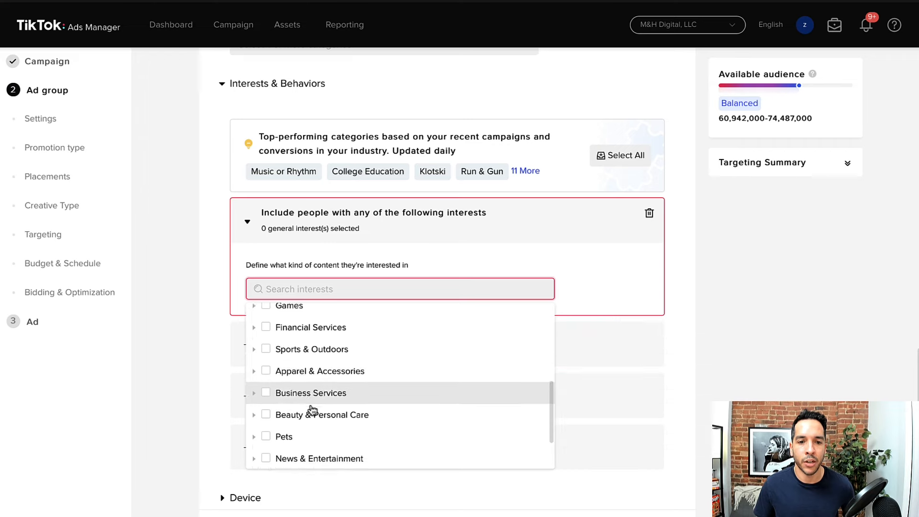
scroll(312, 411, down, 1)
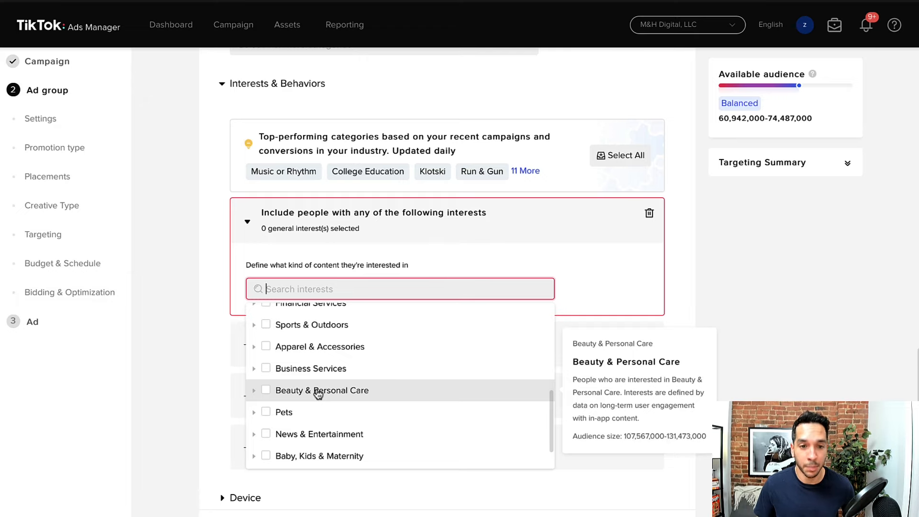
click(254, 391)
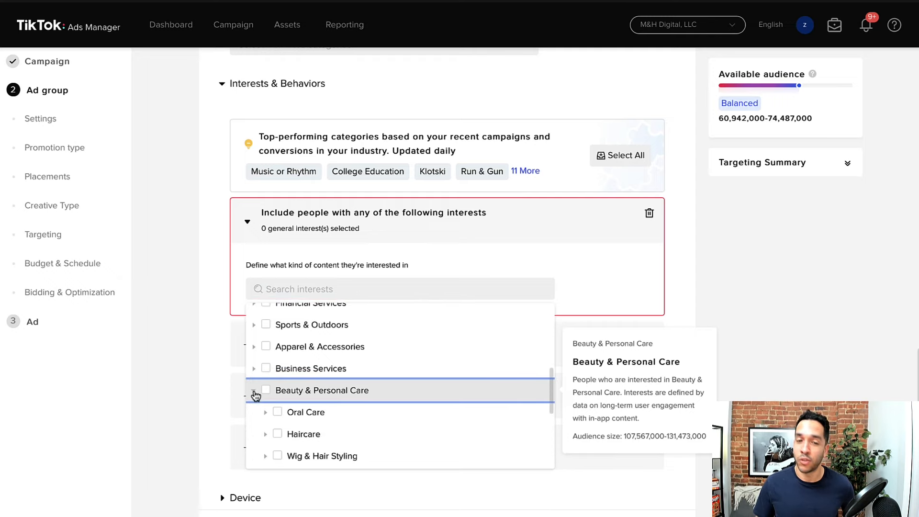
Include the Face Lotions & Moisturizers interest, found under Skin Care > Facial Care, and close the interests list
scroll(337, 401, down, 1)
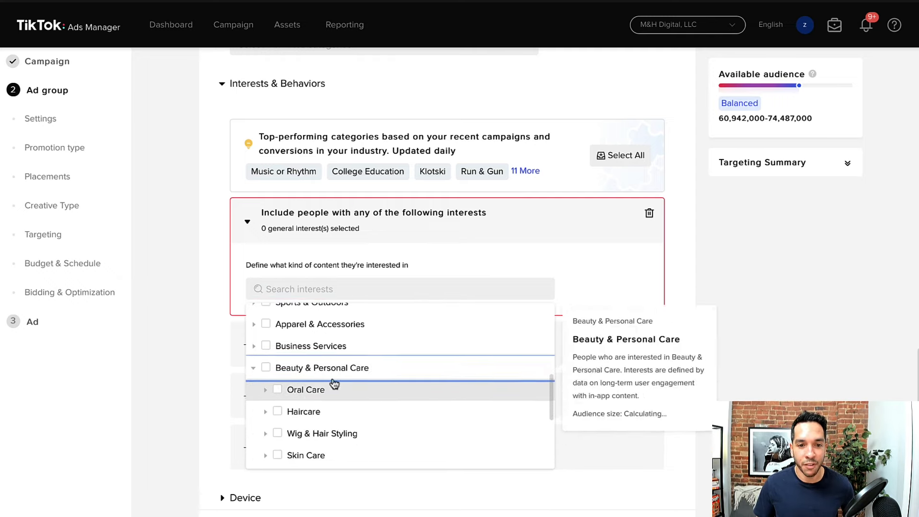
scroll(331, 401, down, 2)
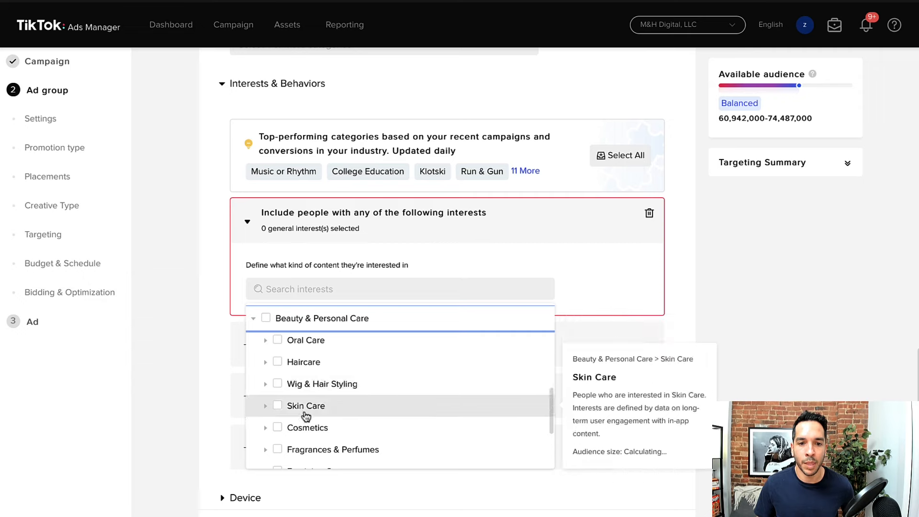
scroll(304, 412, down, 1)
scroll(308, 404, down, 1)
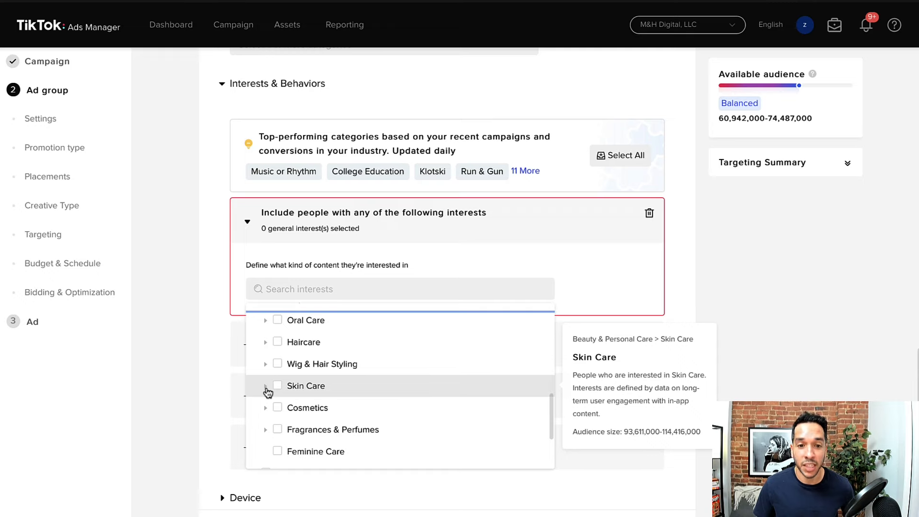
click(267, 388)
scroll(268, 391, down, 1)
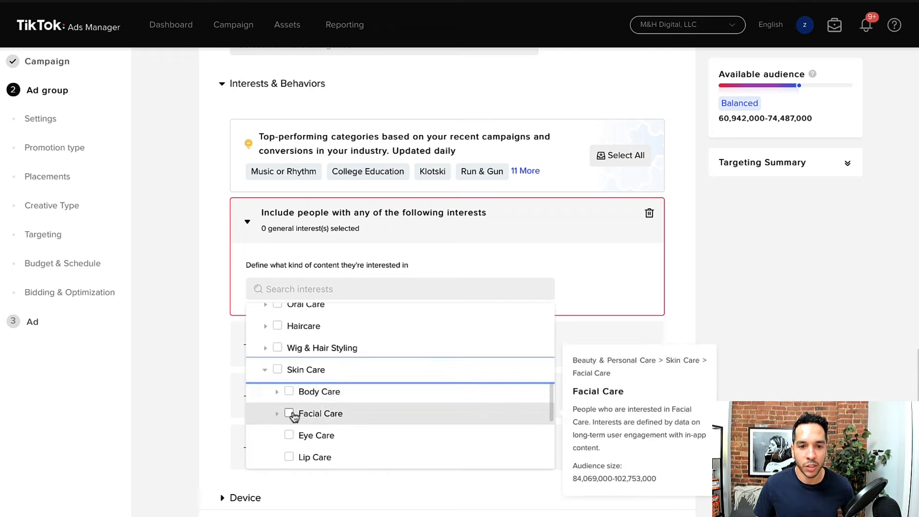
click(278, 415)
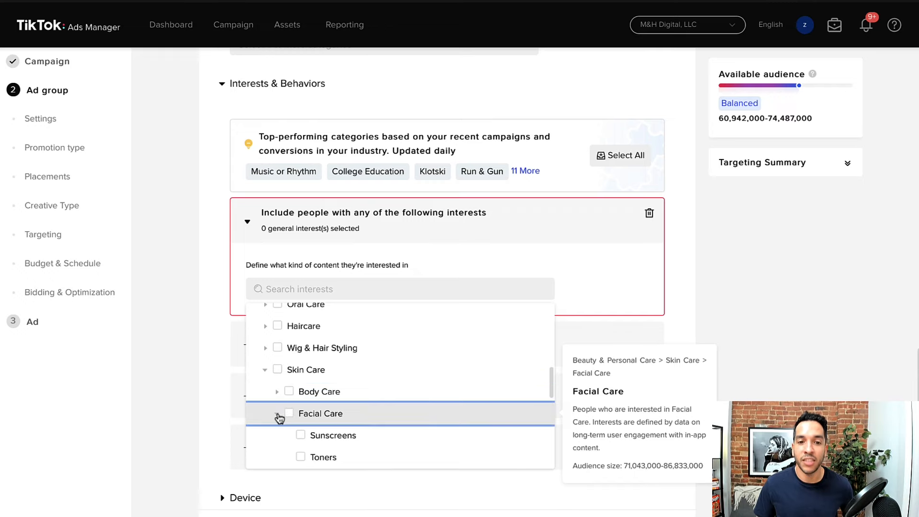
scroll(364, 411, down, 3)
scroll(395, 379, down, 1)
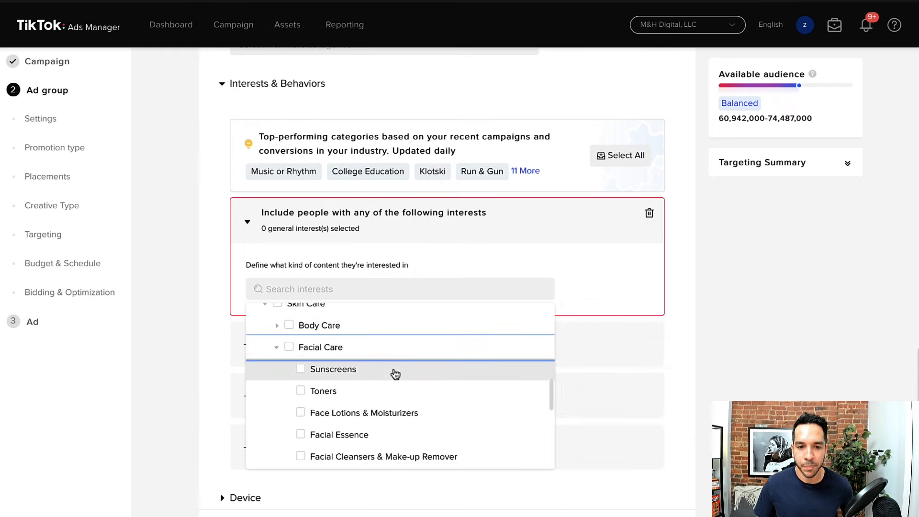
click(300, 413)
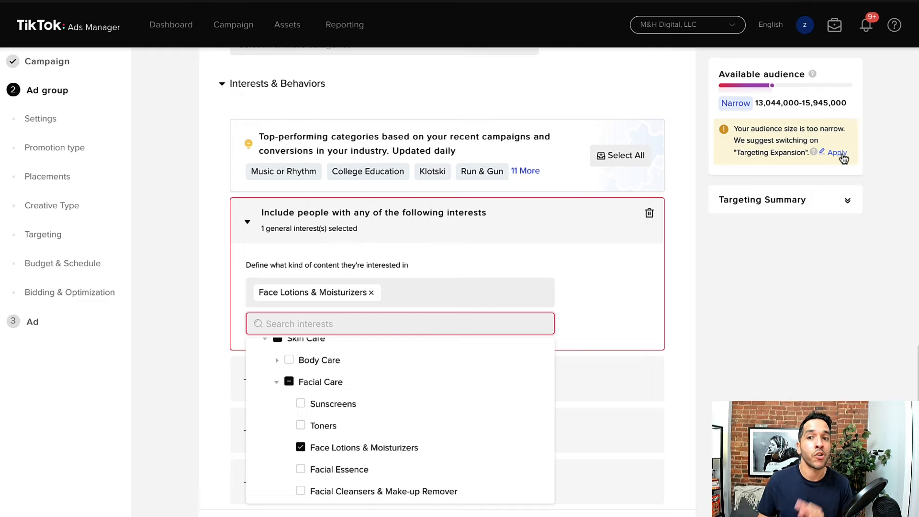
click(793, 340)
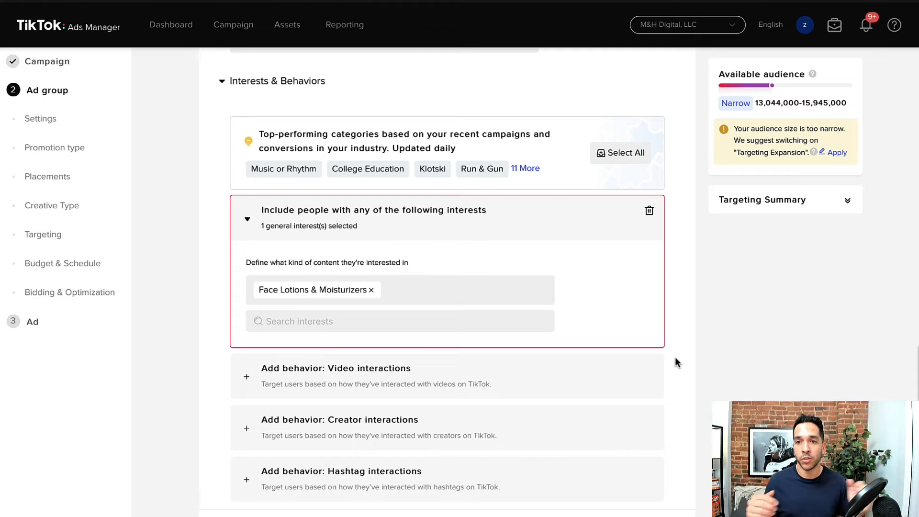
Try targeting expansion with and without Interests & Behaviors to compare the available audience, and switch the expansion off again
click(839, 154)
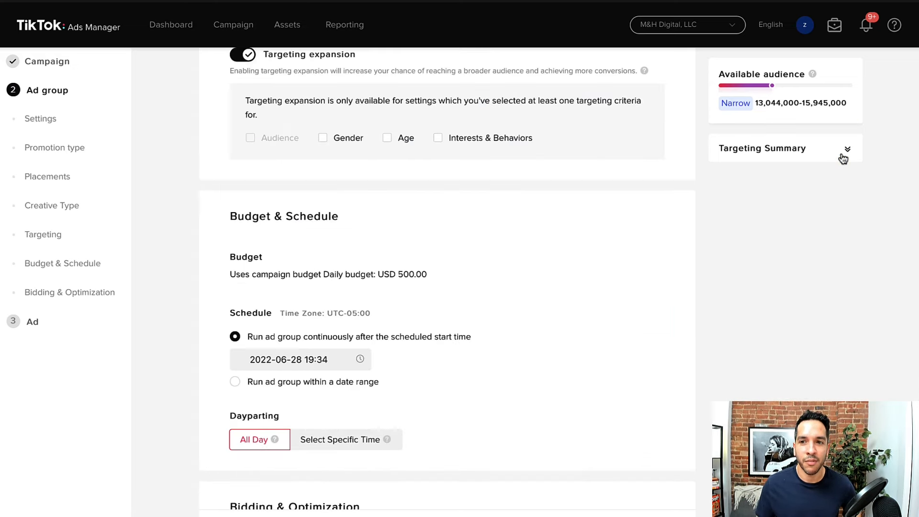
scroll(461, 239, up, 2)
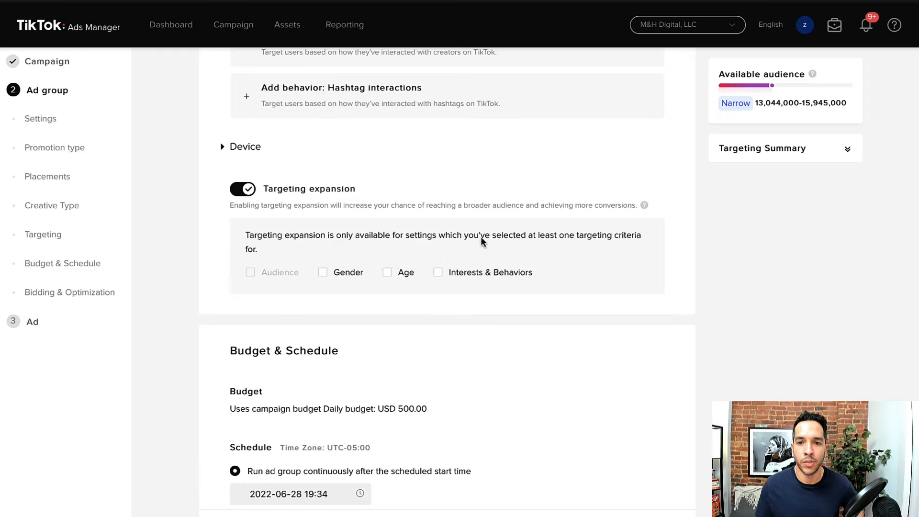
click(434, 274)
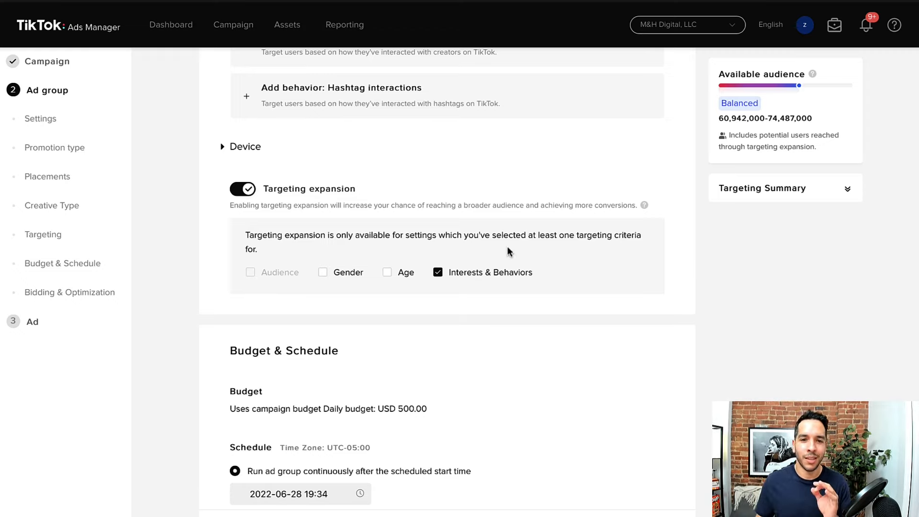
click(438, 272)
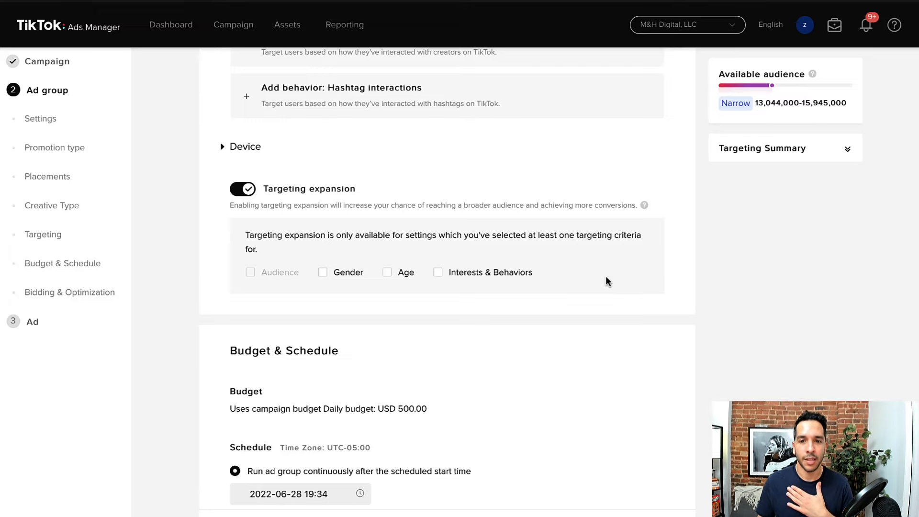
click(438, 274)
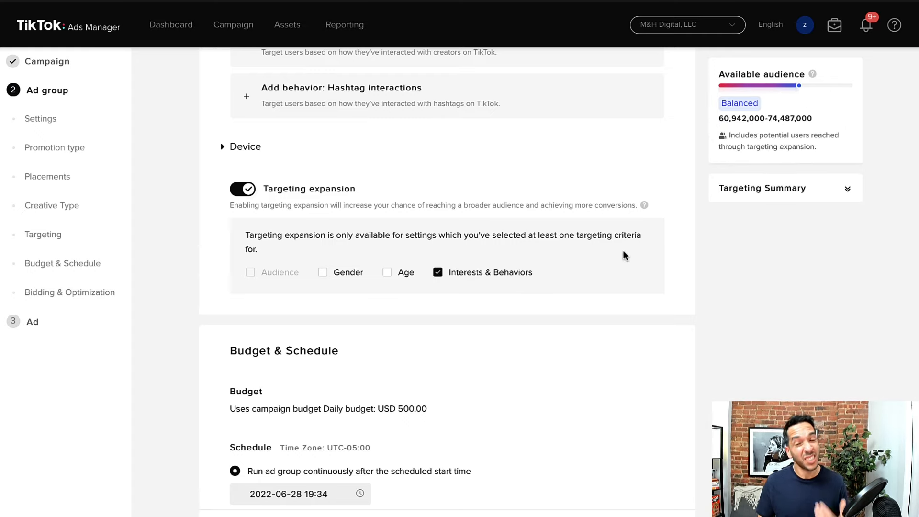
click(439, 272)
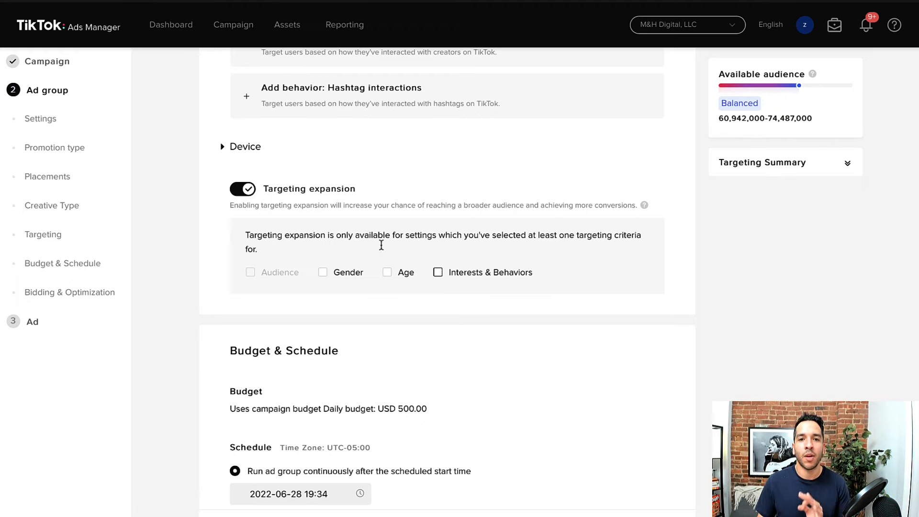
click(245, 191)
Add the Facial Cleansers & Make-up Remover interest from Beauty & Personal Care > Skin Care > Facial Care to the included interests
scroll(235, 220, up, 8)
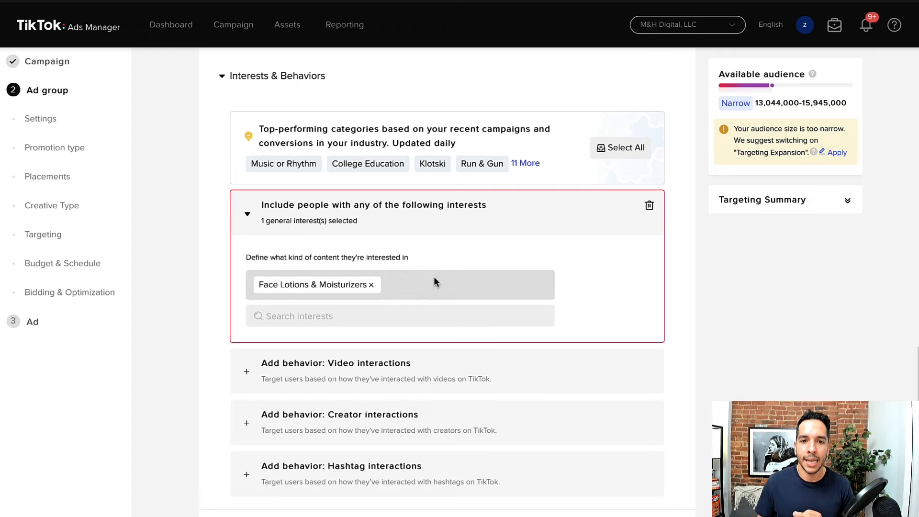
click(380, 315)
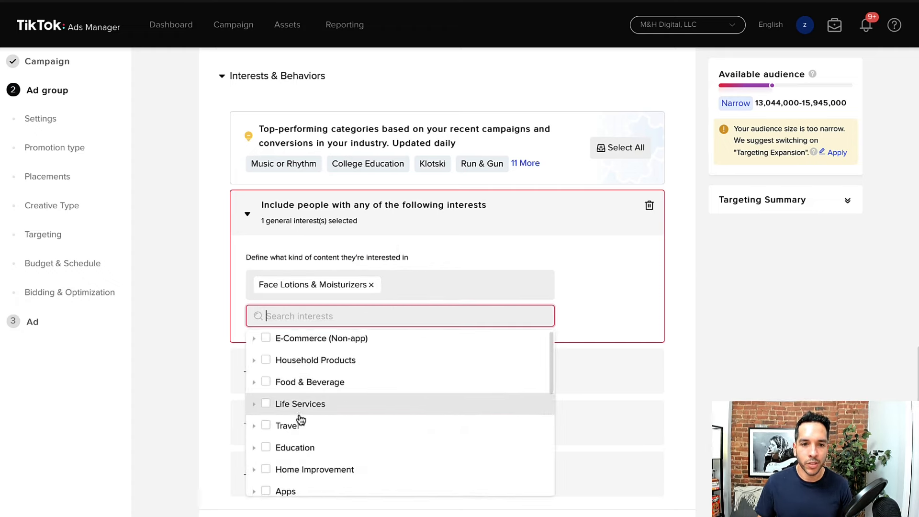
scroll(359, 421, down, 5)
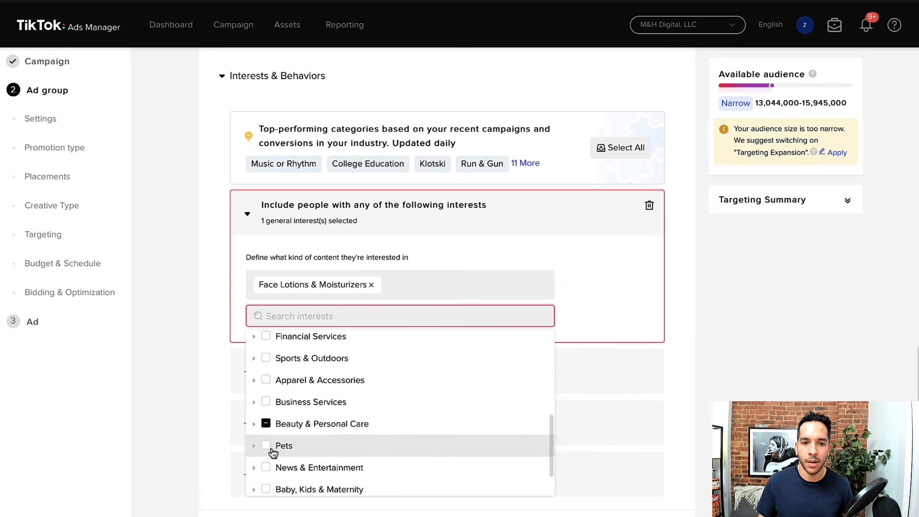
click(255, 425)
scroll(292, 441, down, 5)
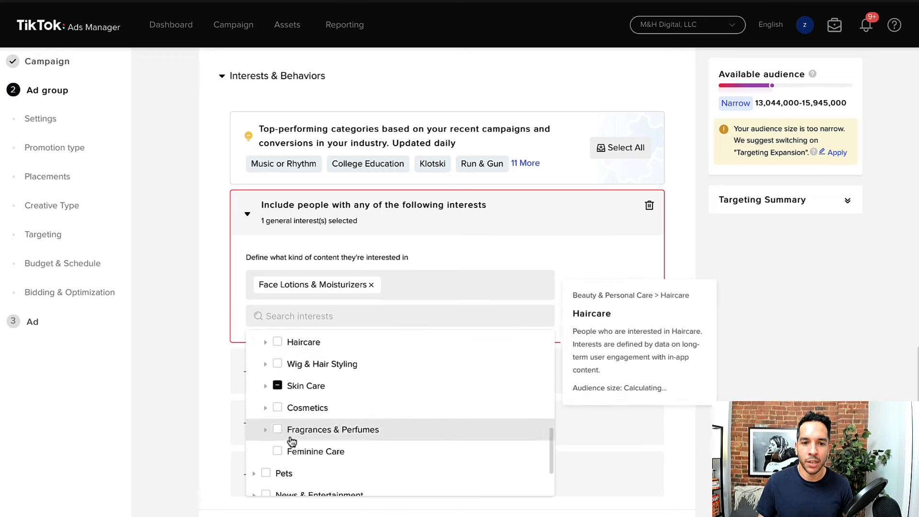
click(266, 386)
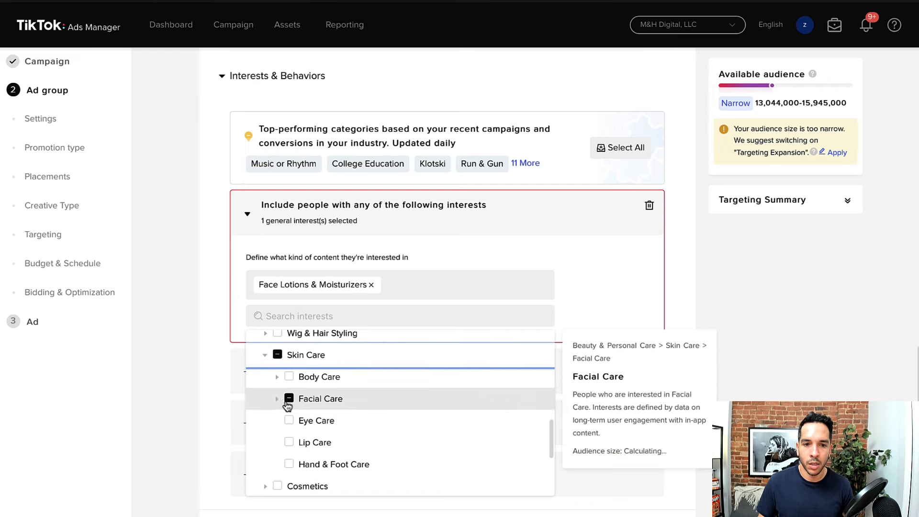
click(278, 411)
scroll(335, 431, down, 1)
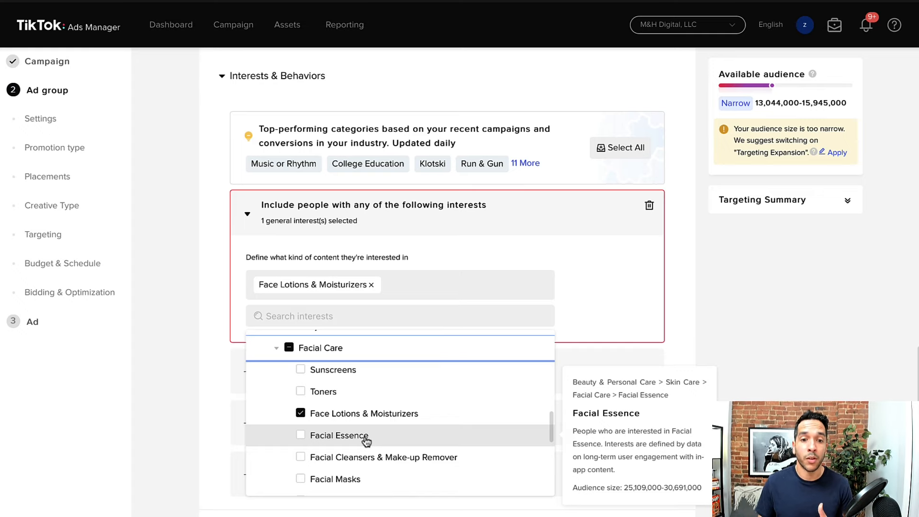
click(301, 457)
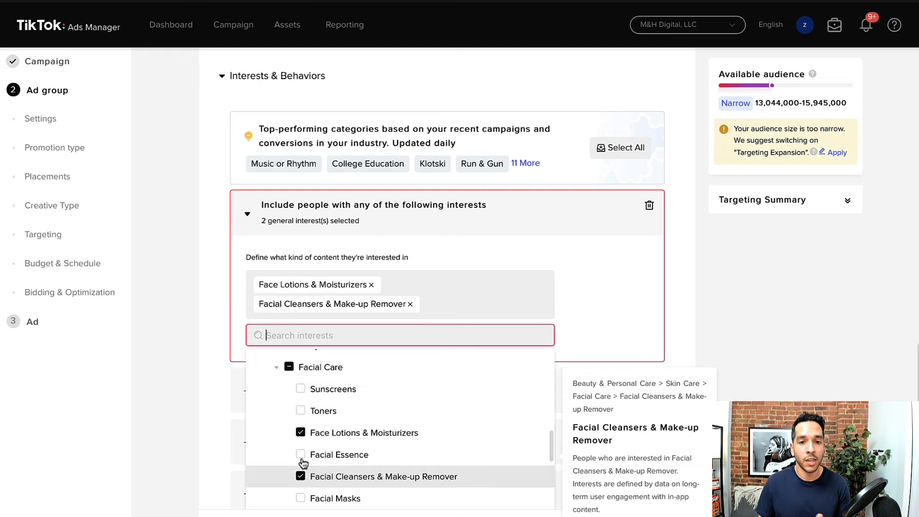
Add the Facial Masks interest from Skin Care > Facial Care to the included interests and close the interests list
scroll(345, 455, down, 2)
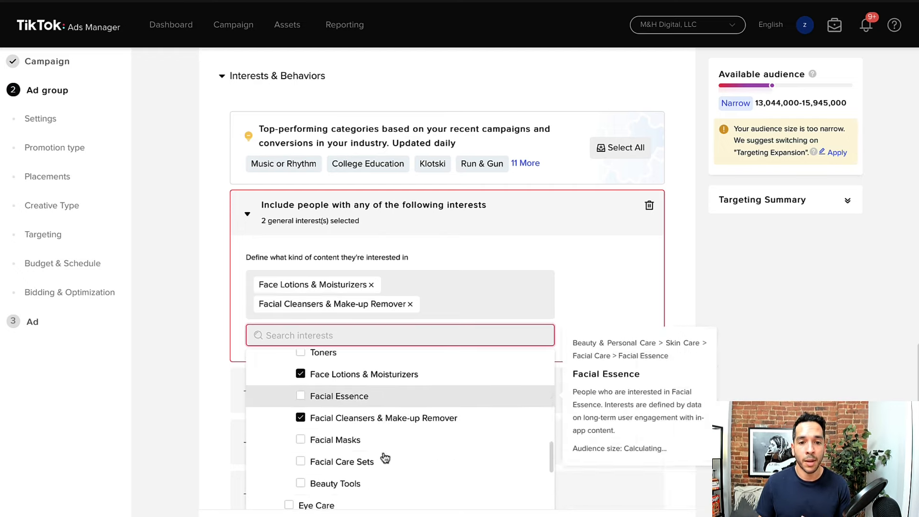
click(301, 441)
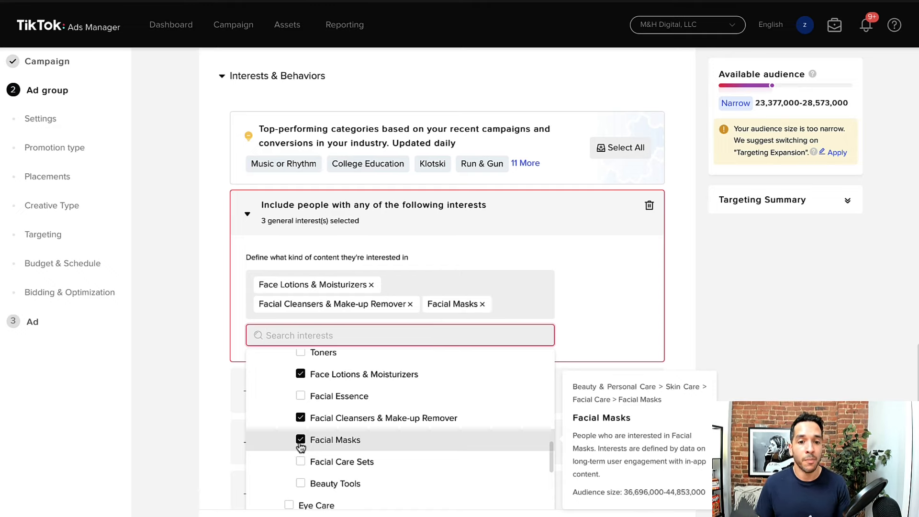
scroll(354, 443, down, 1)
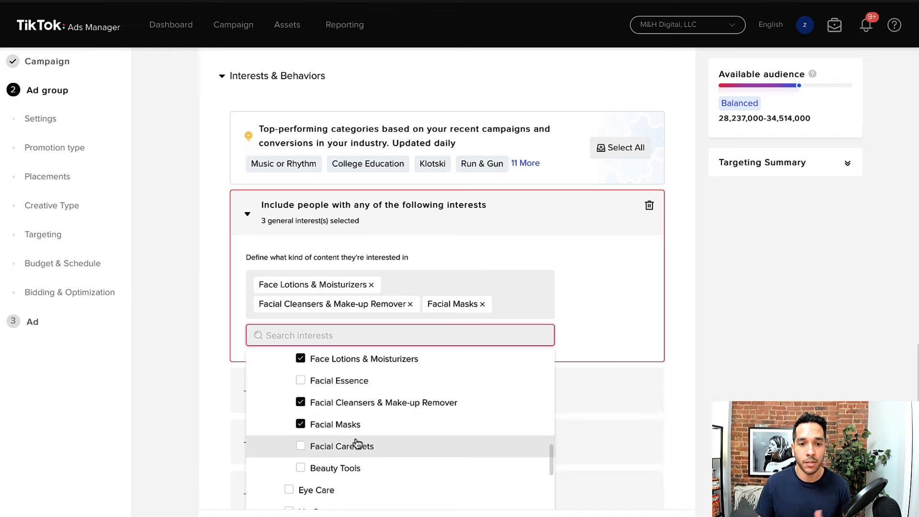
mouse_move(358, 445)
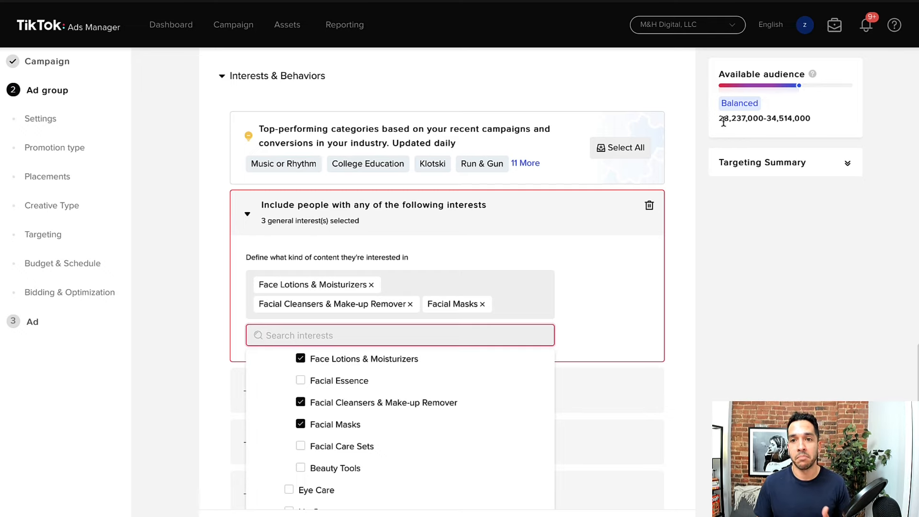
click(743, 294)
Try adding a Creator interactions behavior to the targeting, and remove it again
scroll(185, 340, down, 1)
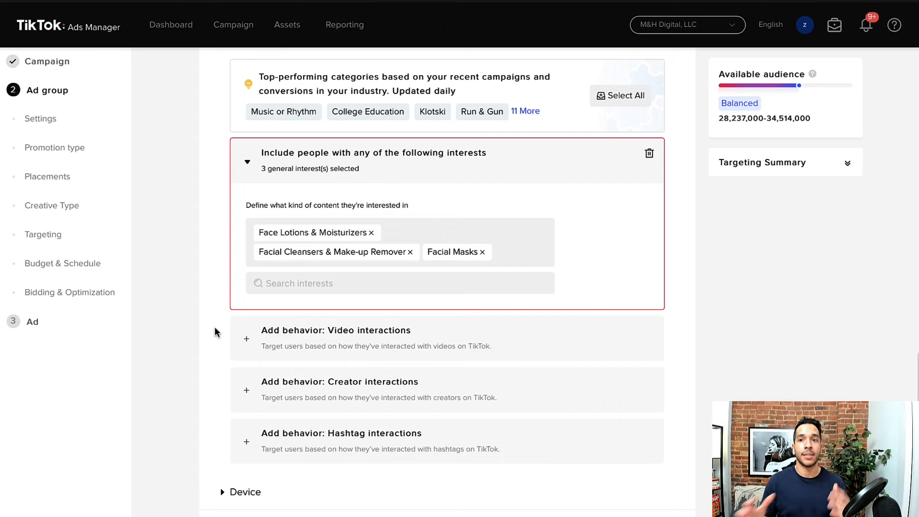
scroll(215, 327, down, 3)
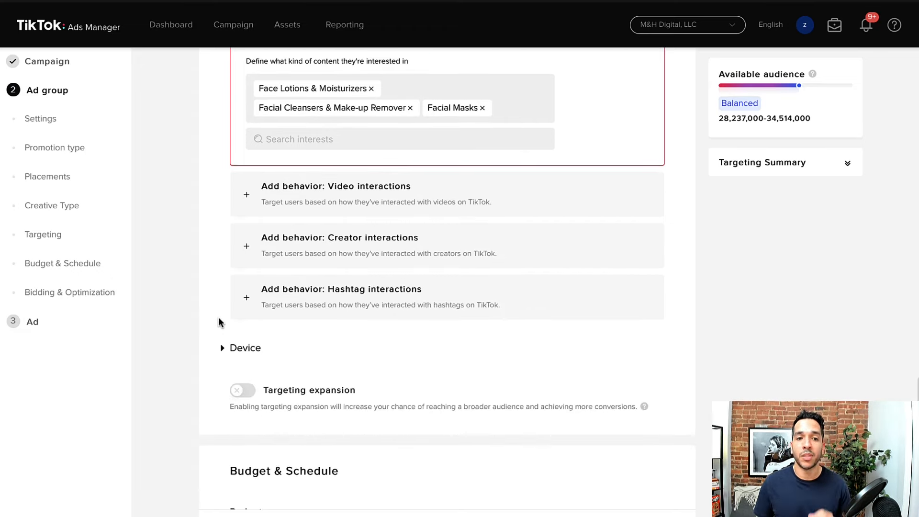
scroll(219, 319, down, 1)
scroll(228, 302, up, 3)
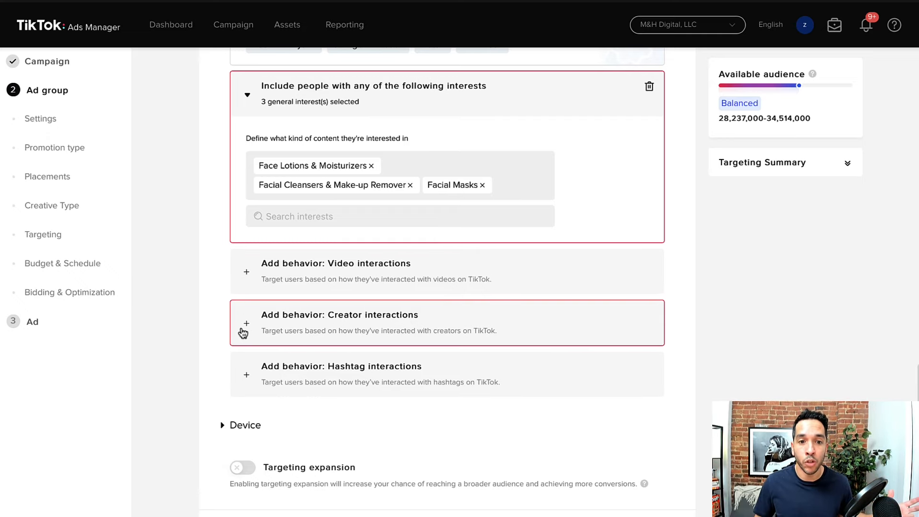
click(243, 328)
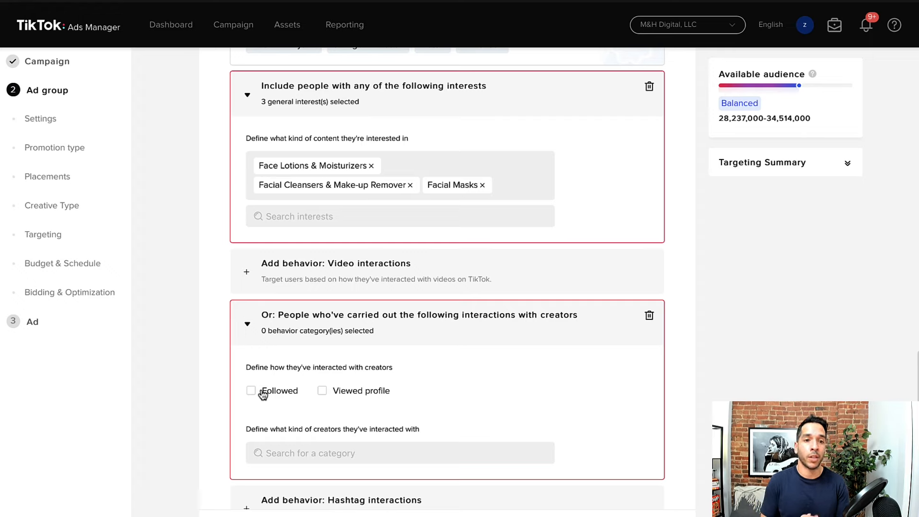
click(651, 319)
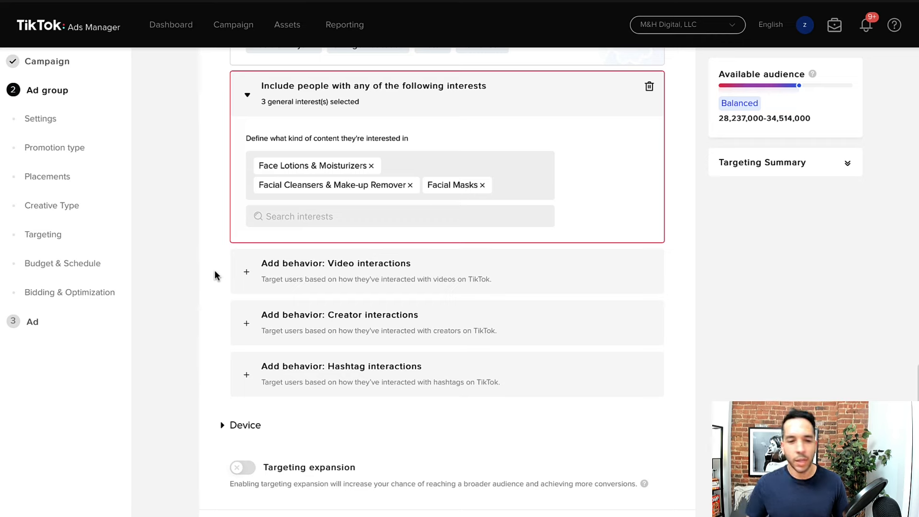
Expand the Device targeting section to review its operating system, OS version and device model options, and collapse it
scroll(215, 271, down, 2)
click(223, 325)
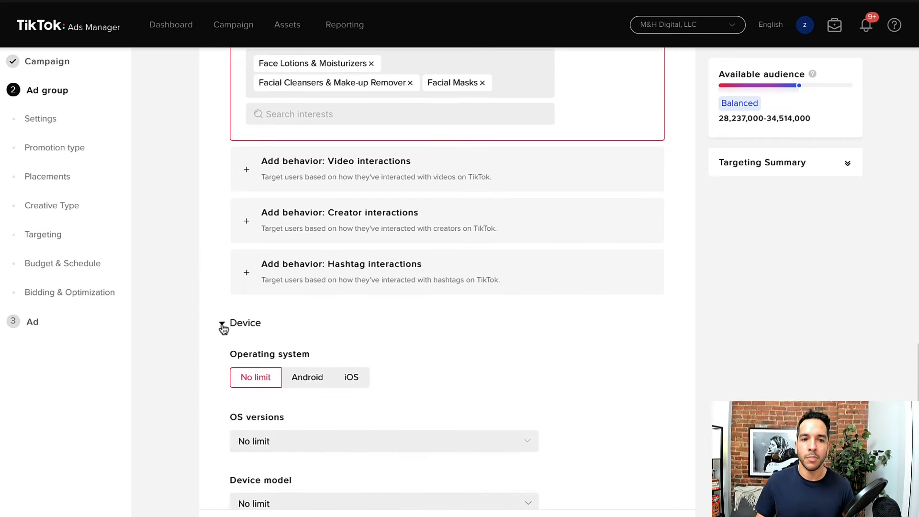
scroll(211, 326, down, 1)
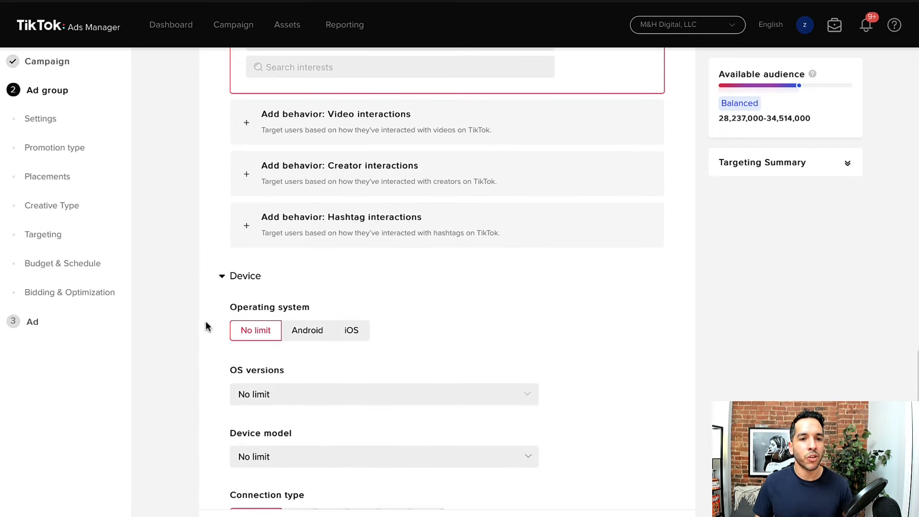
click(222, 278)
Try scheduling the ad group within a date range, and switch back to running continuously after the scheduled start time
scroll(218, 328, down, 1)
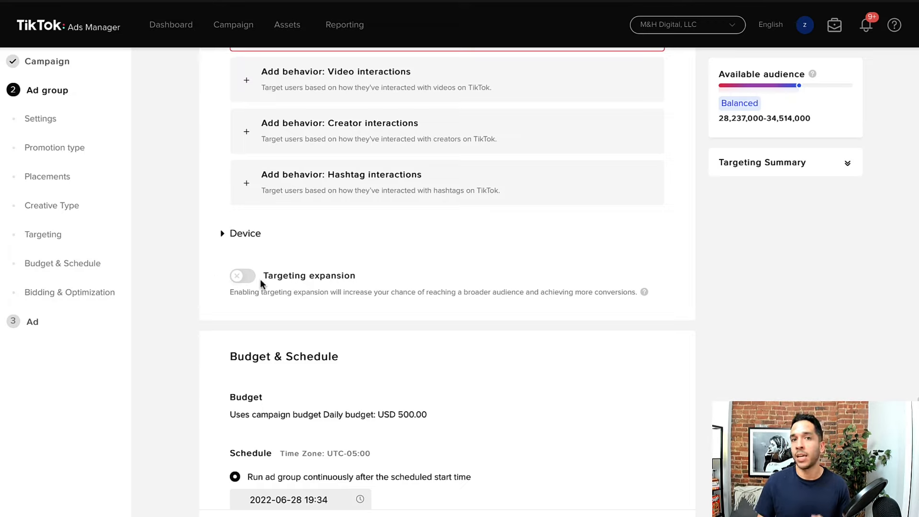
scroll(202, 276, down, 2)
scroll(200, 276, down, 2)
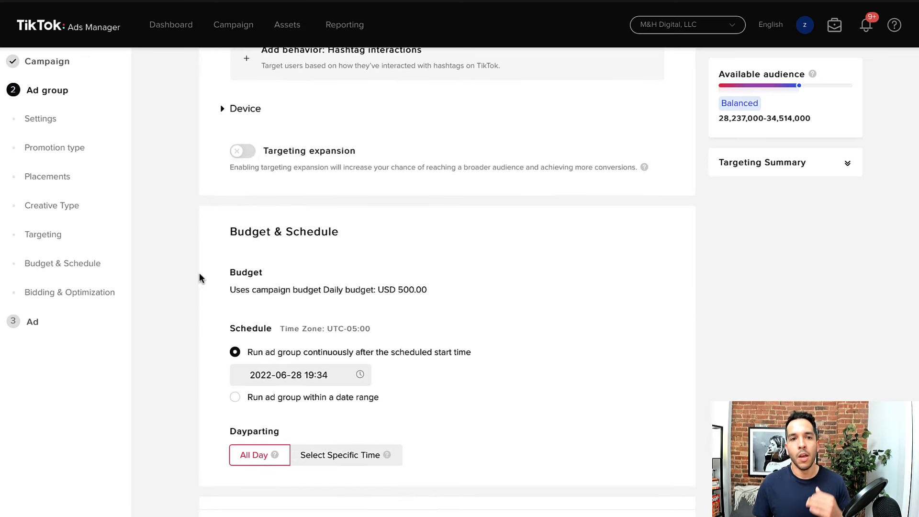
scroll(200, 272, down, 2)
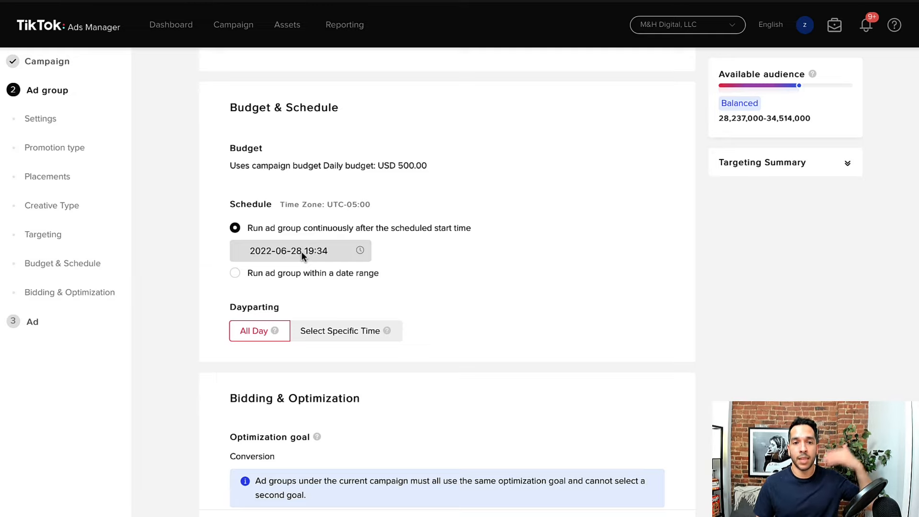
click(305, 274)
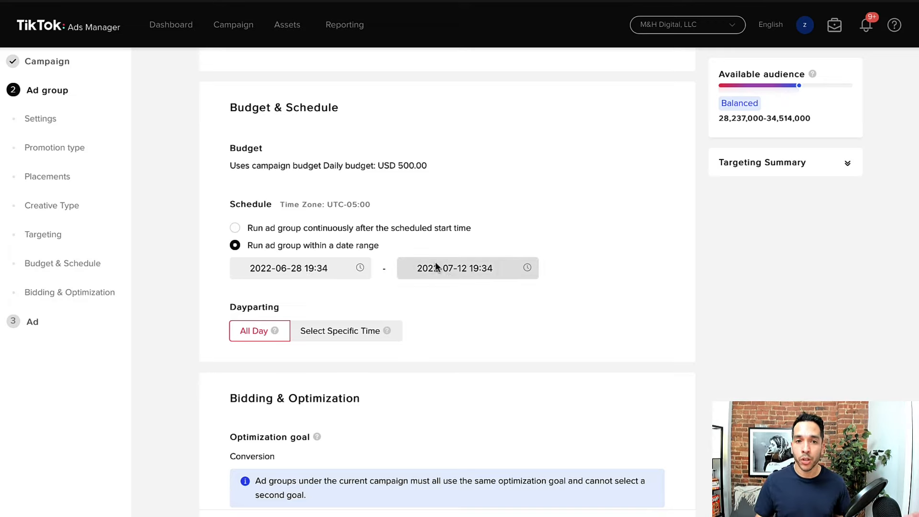
click(434, 230)
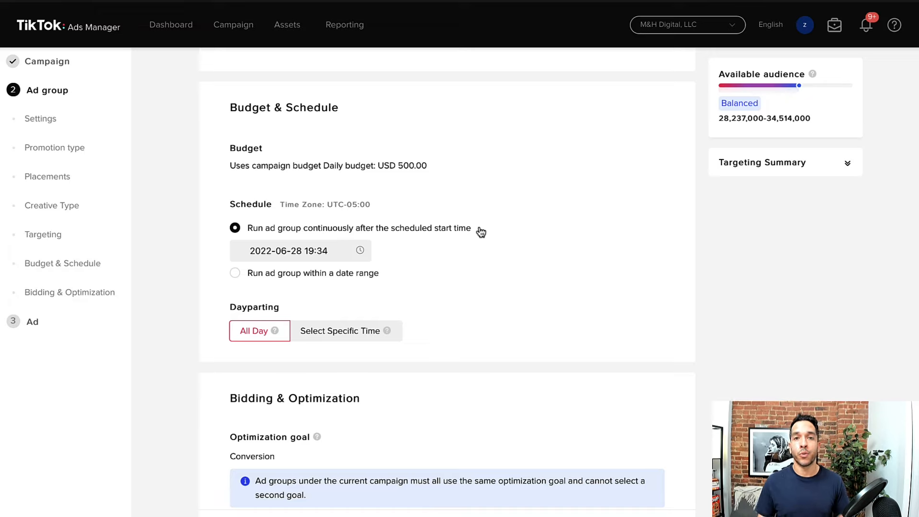
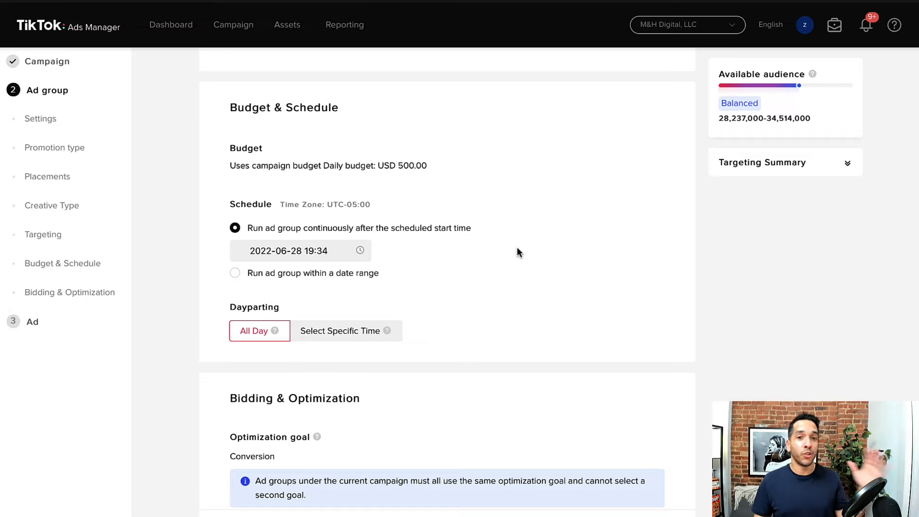
Try dayparting with specific time blocks on several weekdays and the weekend, and set the dayparting back to All Day
scroll(416, 277, down, 1)
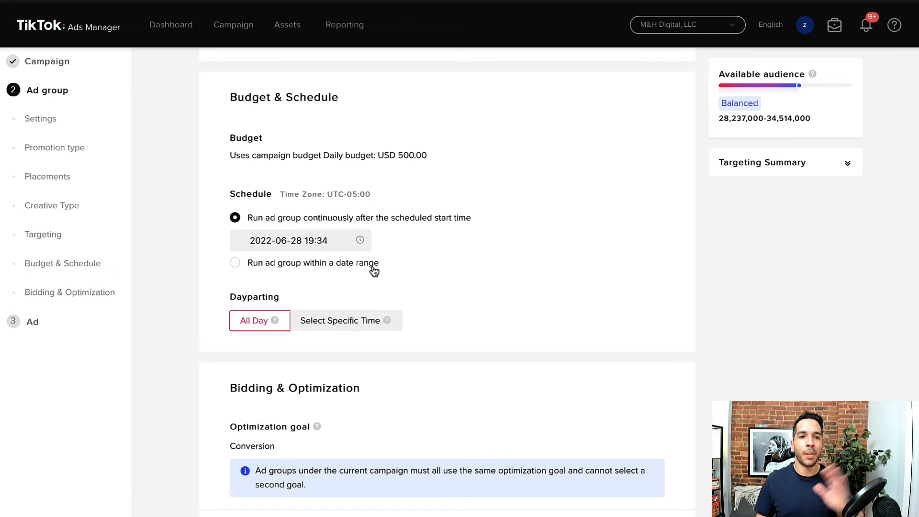
scroll(187, 276, down, 3)
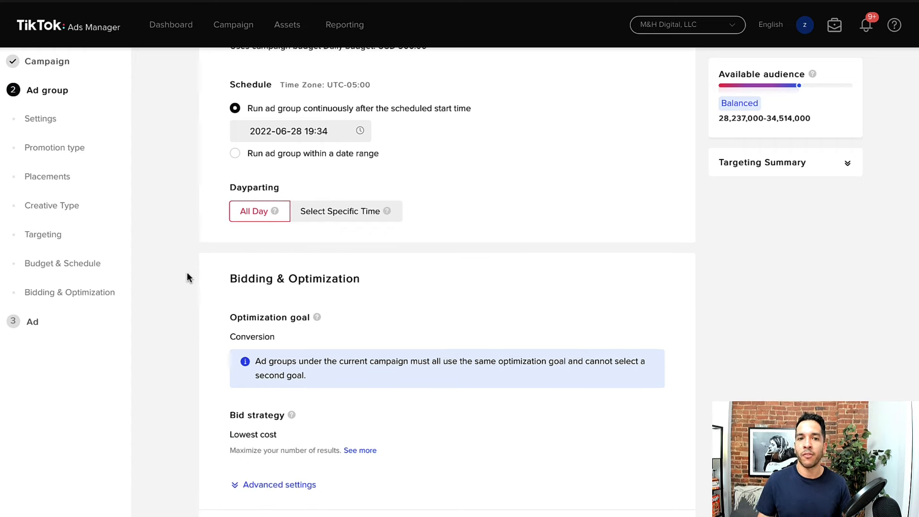
scroll(201, 283, up, 2)
scroll(212, 291, up, 1)
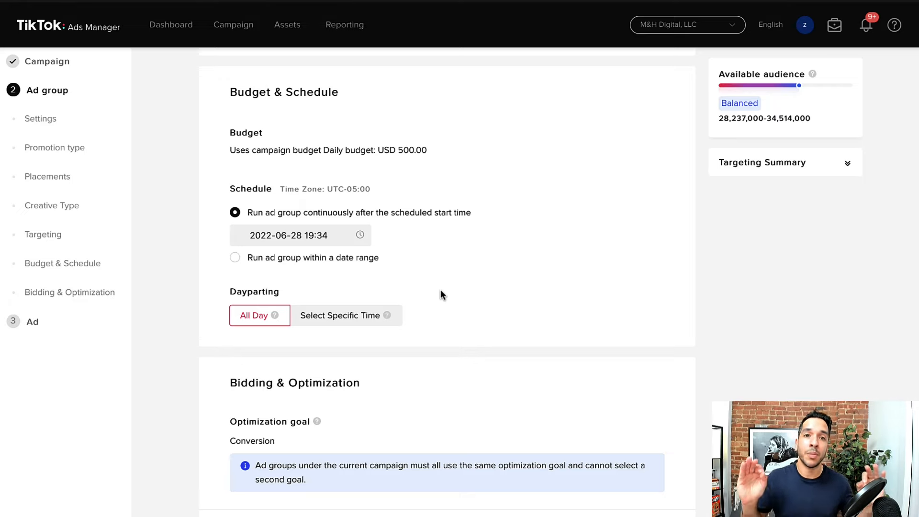
click(332, 317)
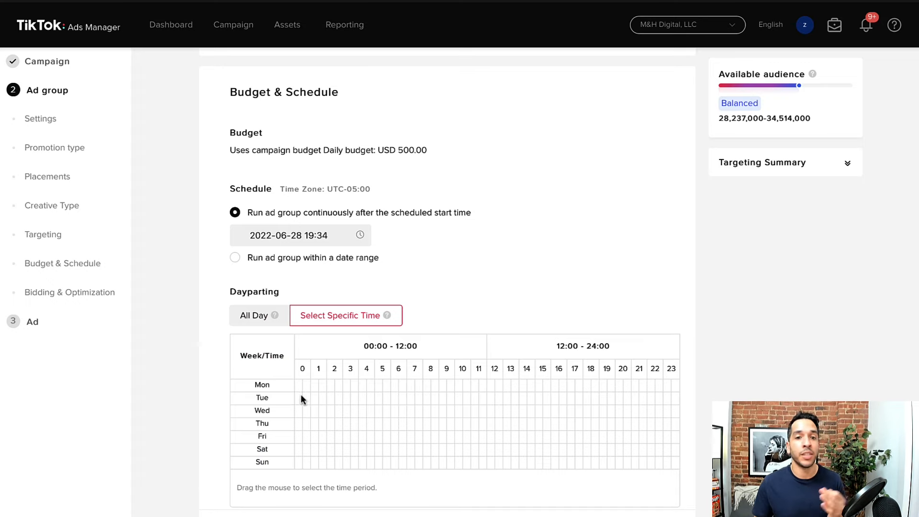
drag(312, 385, 413, 425)
click(362, 450)
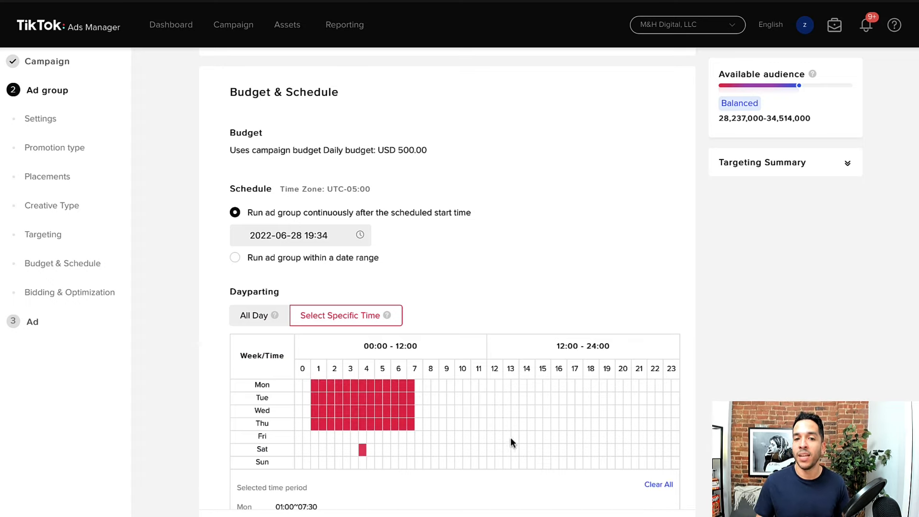
drag(531, 410, 475, 449)
click(347, 463)
drag(299, 386, 436, 398)
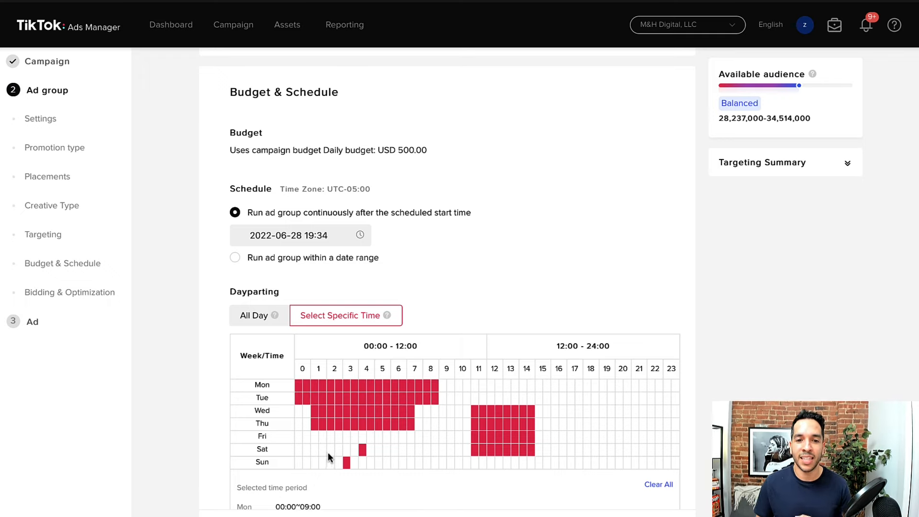
drag(328, 452, 400, 452)
drag(334, 464, 404, 463)
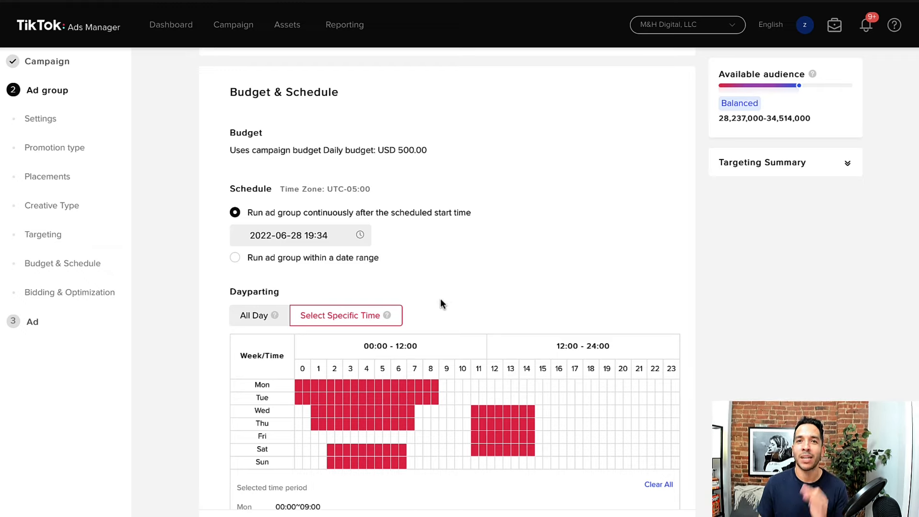
click(249, 323)
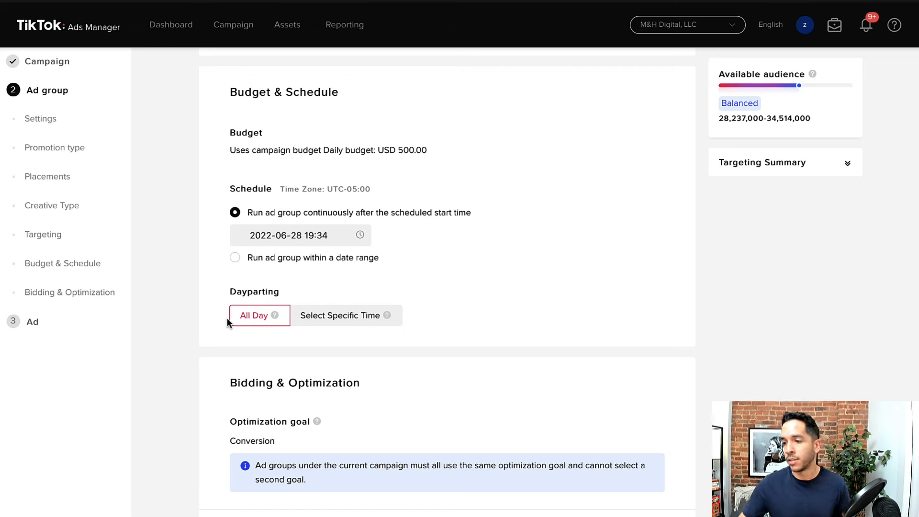
Expand the advanced settings under Bidding & Optimization and proceed to the ad level of the campaign setup
scroll(212, 320, down, 3)
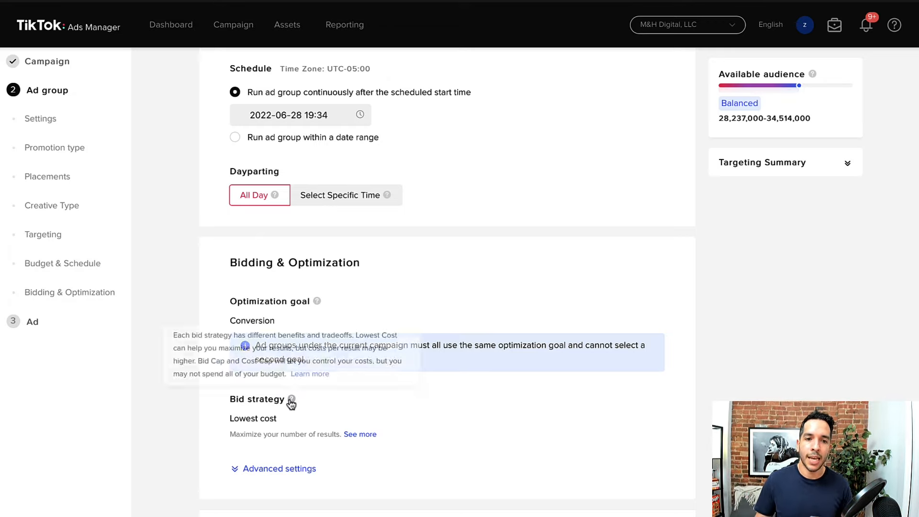
click(230, 469)
scroll(206, 445, down, 3)
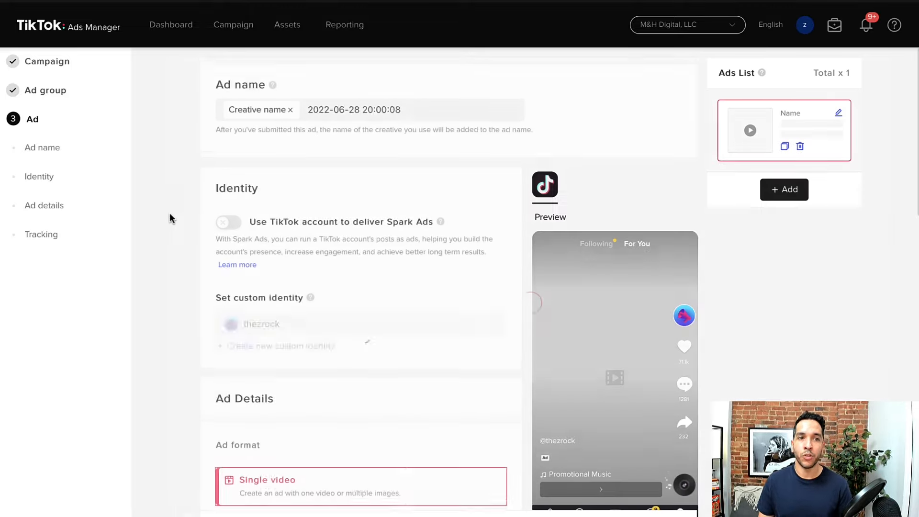
Name the ad Video_Offer_June2022, replacing the default date text and keeping the Creative name tag
click(408, 101)
key(ctrl+a)
text(V)
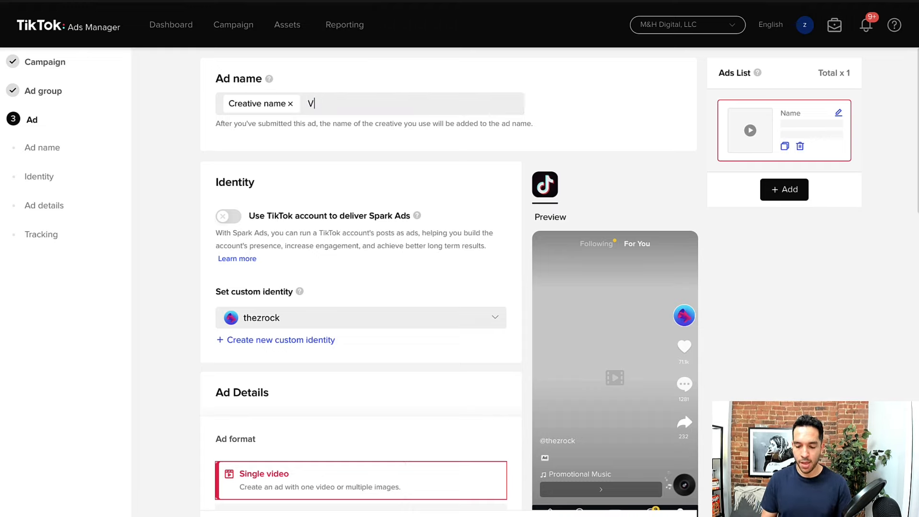
text(ideo_)
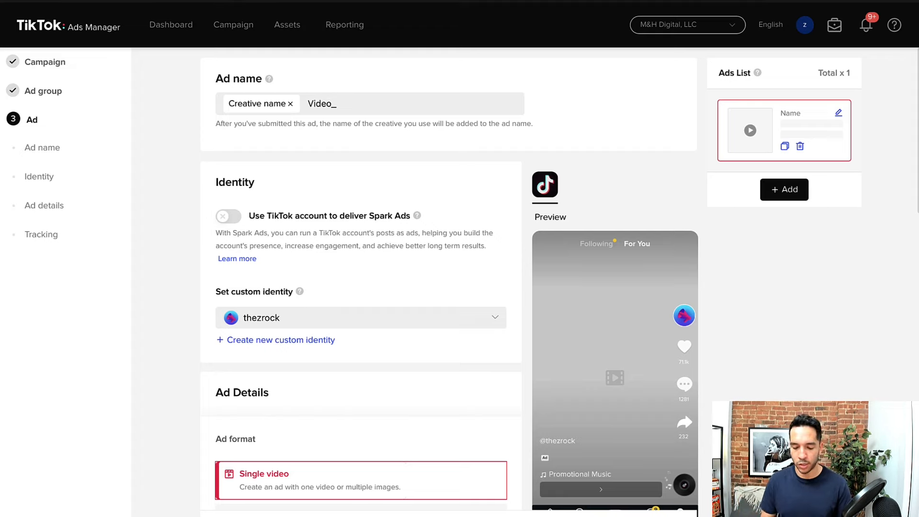
text(Offer_)
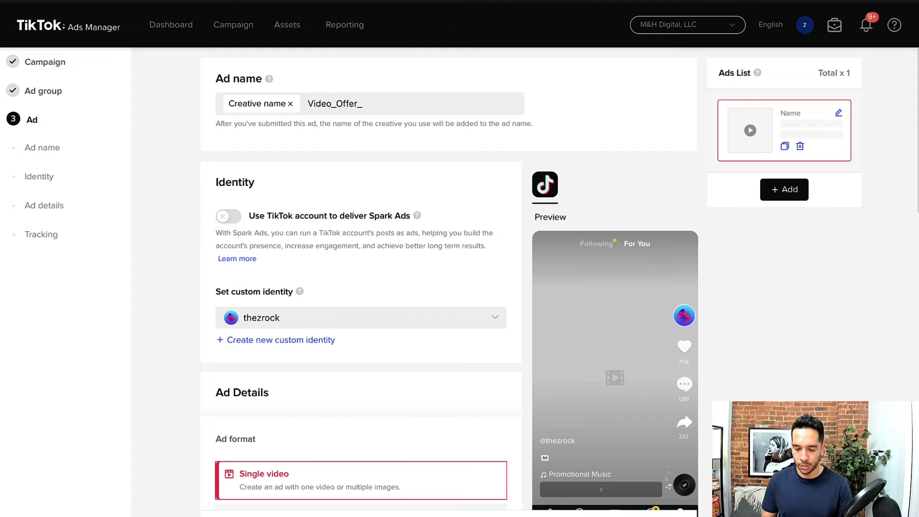
text(Jun)
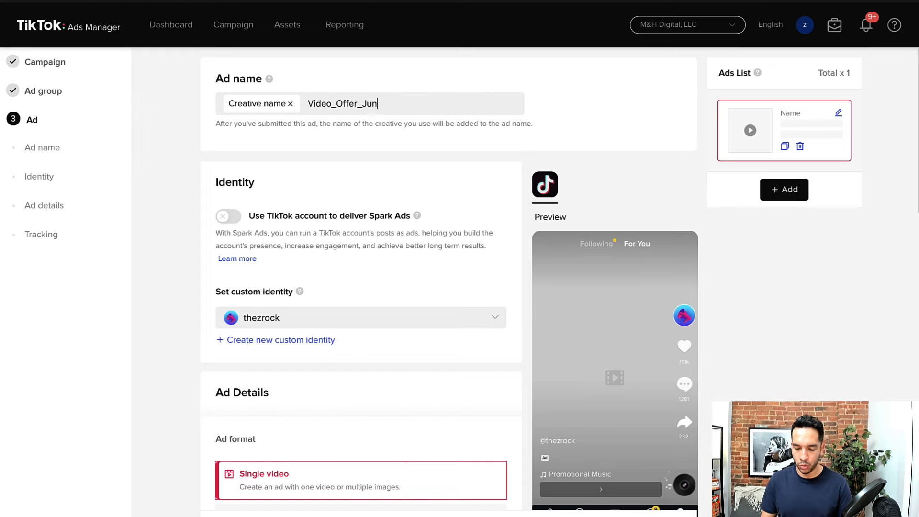
key(BackSpace)
text(ne2022)
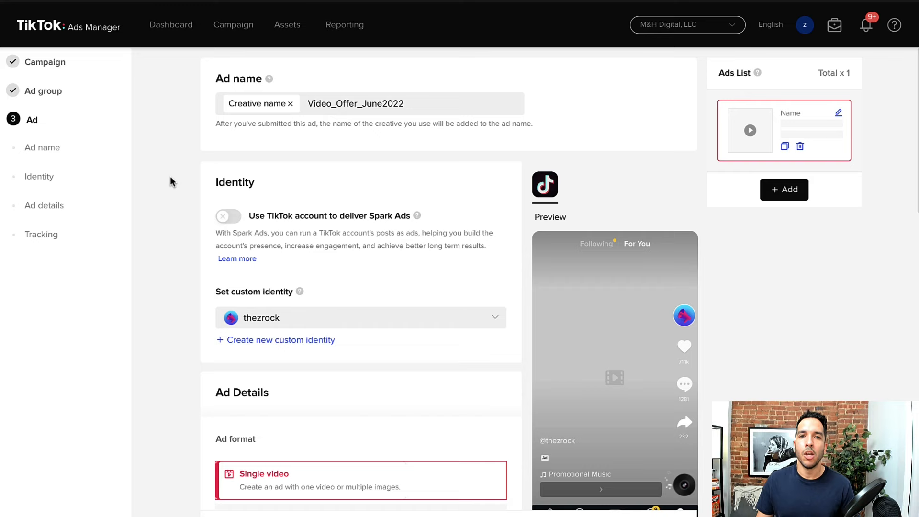
Check what a custom identity does and view the list of available custom identities, leaving the selection as is
scroll(171, 183, down, 1)
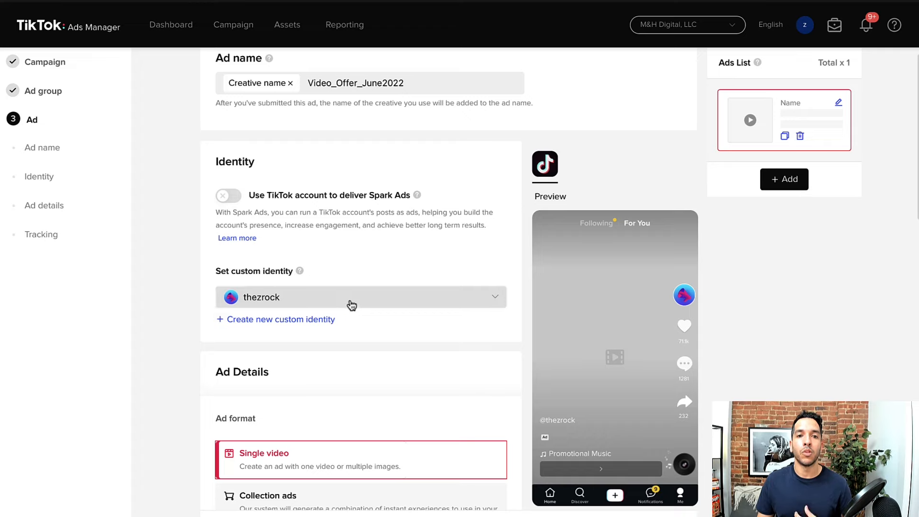
mouse_move(299, 272)
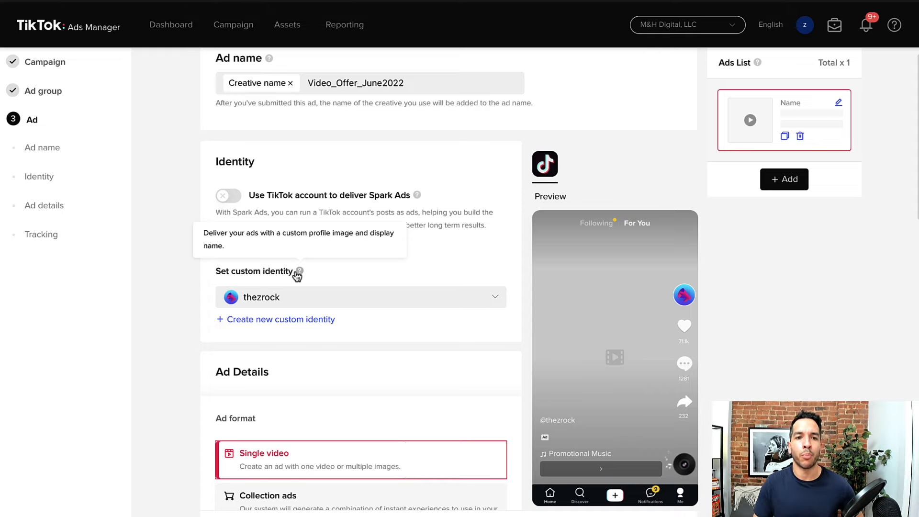
click(417, 304)
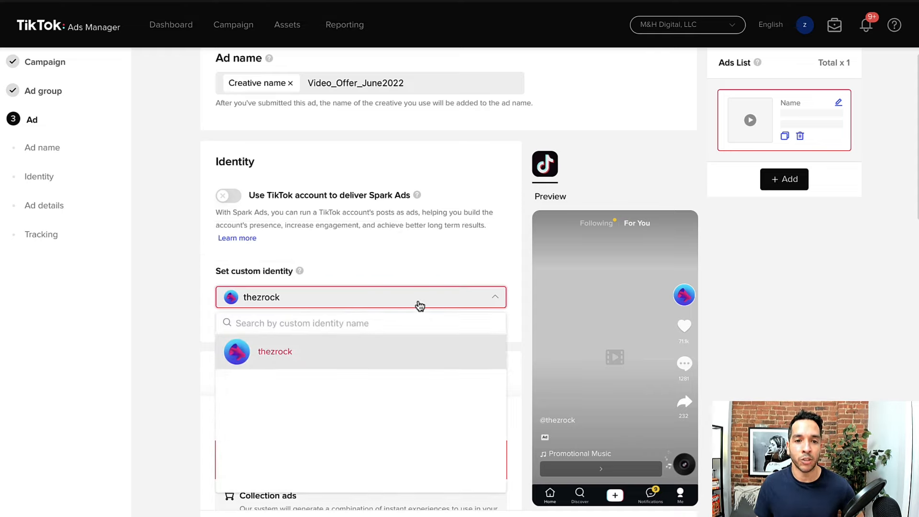
click(422, 265)
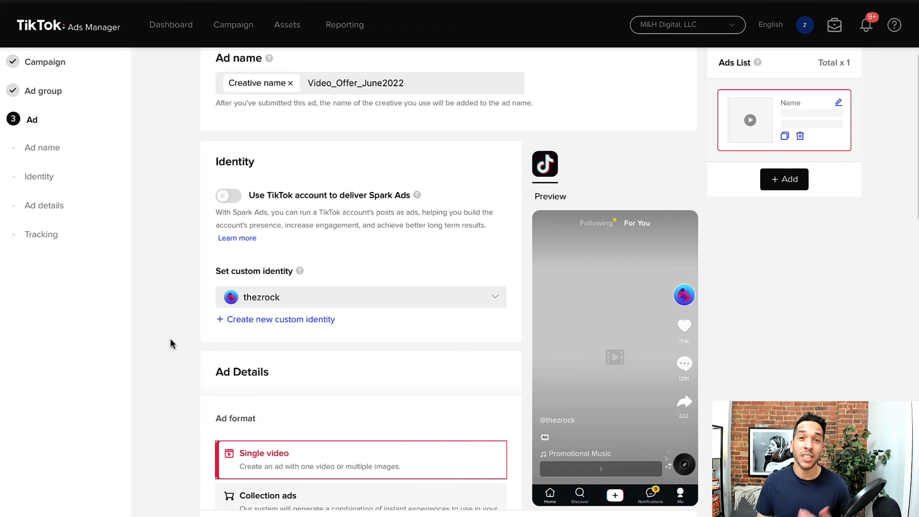
Try the Collection ads format in the ad details and switch back to Single video
scroll(192, 348, down, 2)
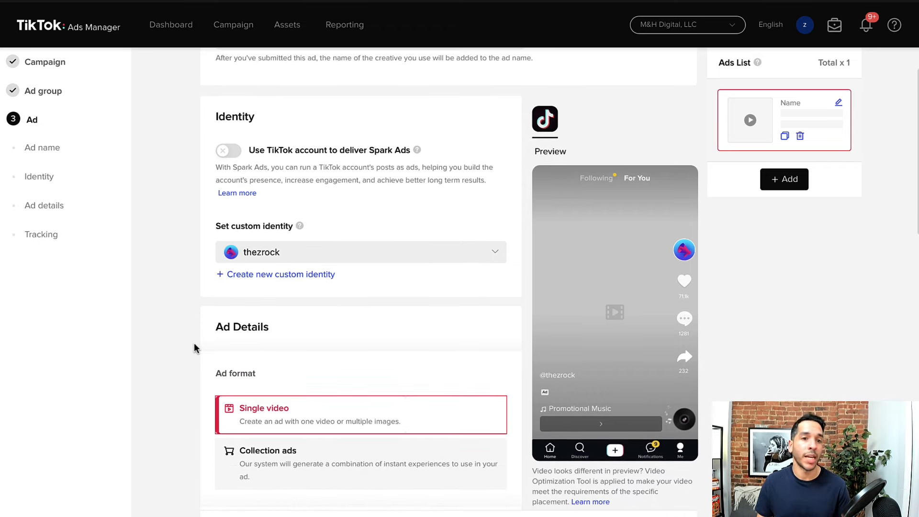
scroll(206, 319, down, 2)
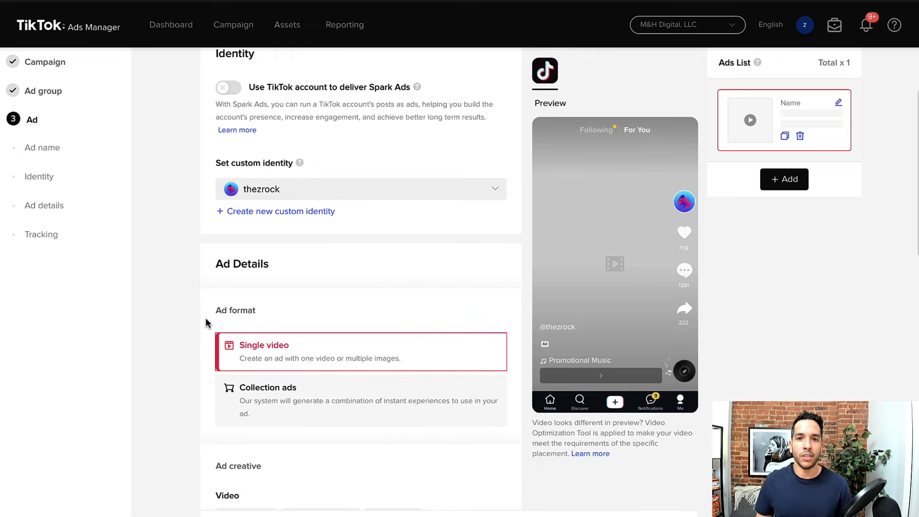
scroll(206, 321, down, 3)
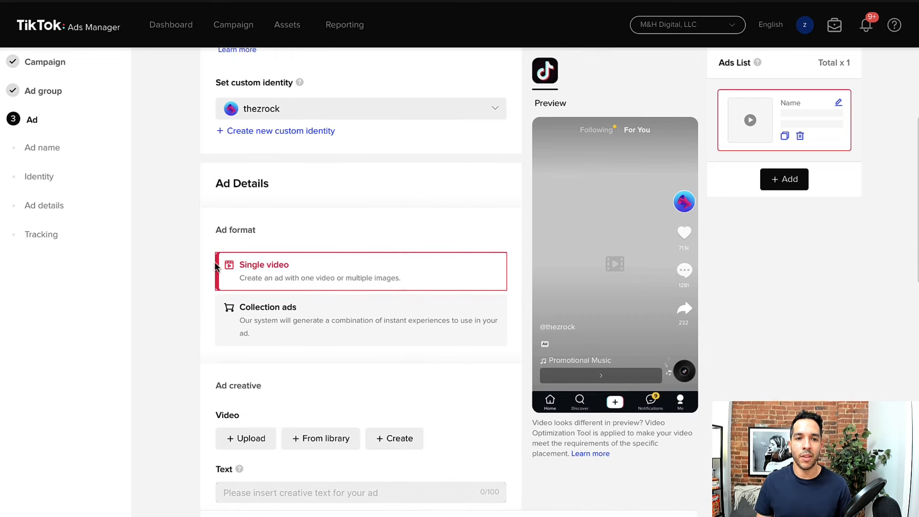
scroll(196, 263, down, 2)
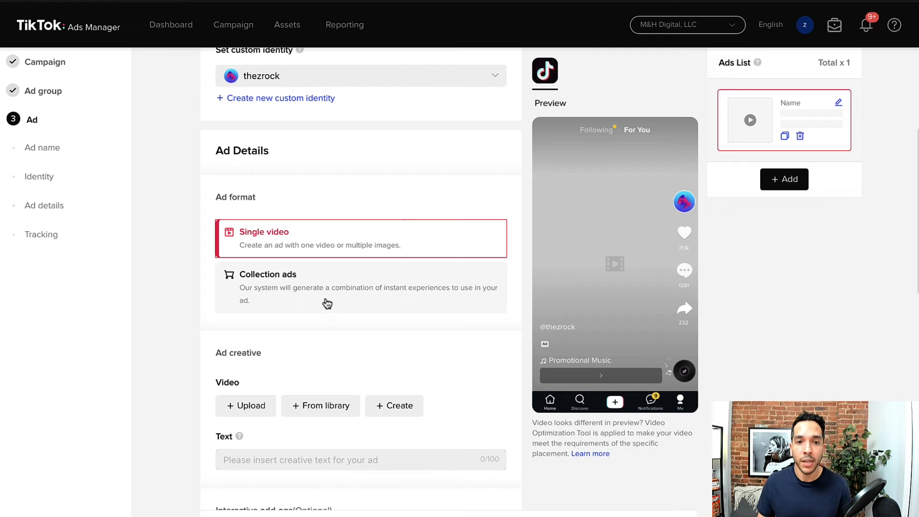
mouse_move(322, 302)
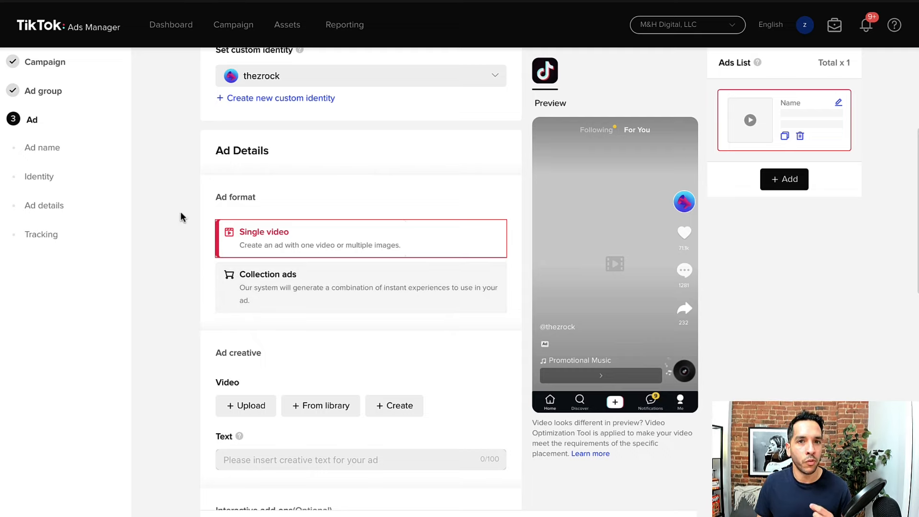
click(312, 299)
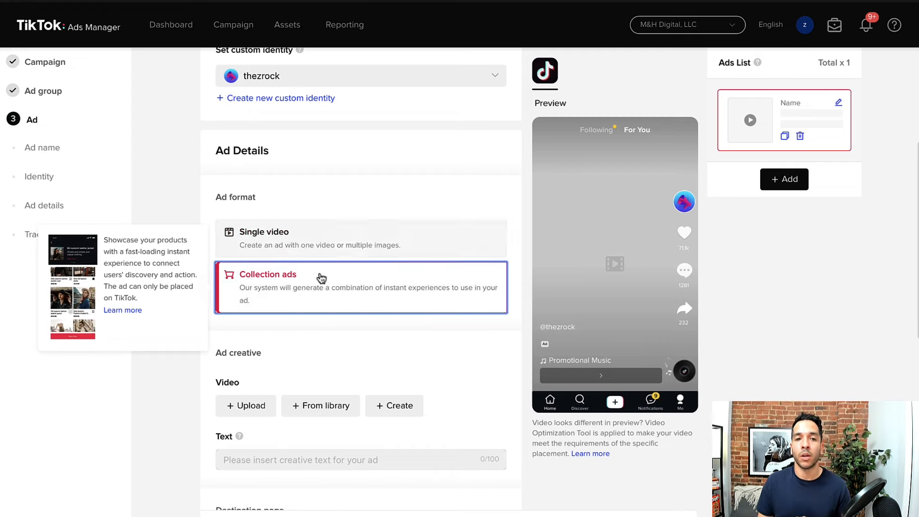
click(344, 244)
scroll(479, 361, down, 1)
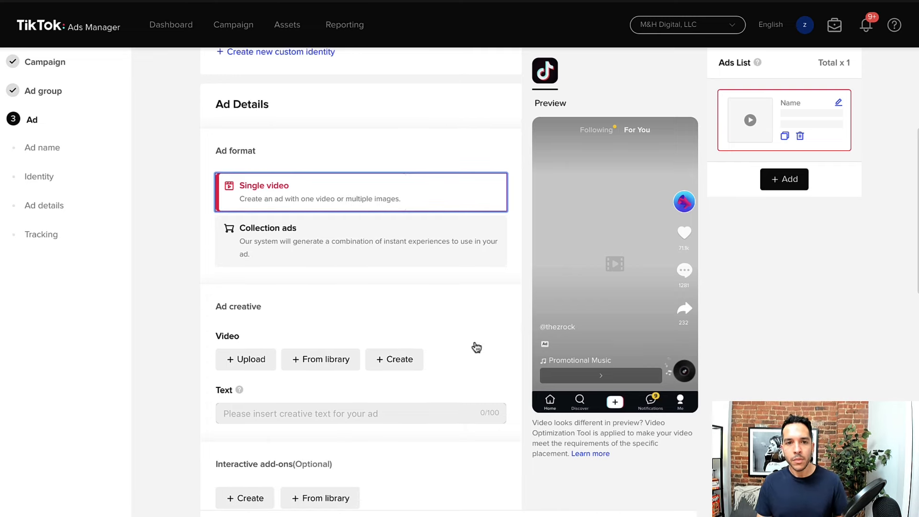
View the format and size requirements for uploading an ad video, and leave without uploading
scroll(476, 347, down, 2)
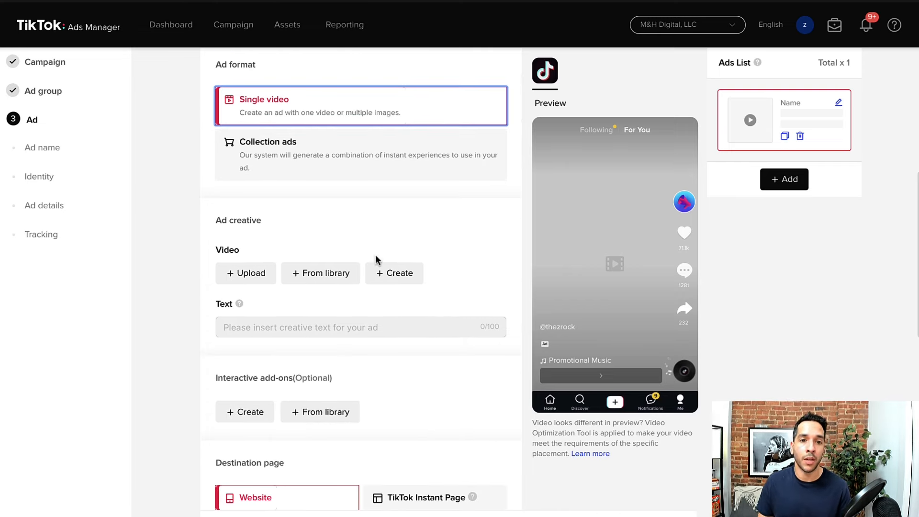
click(250, 272)
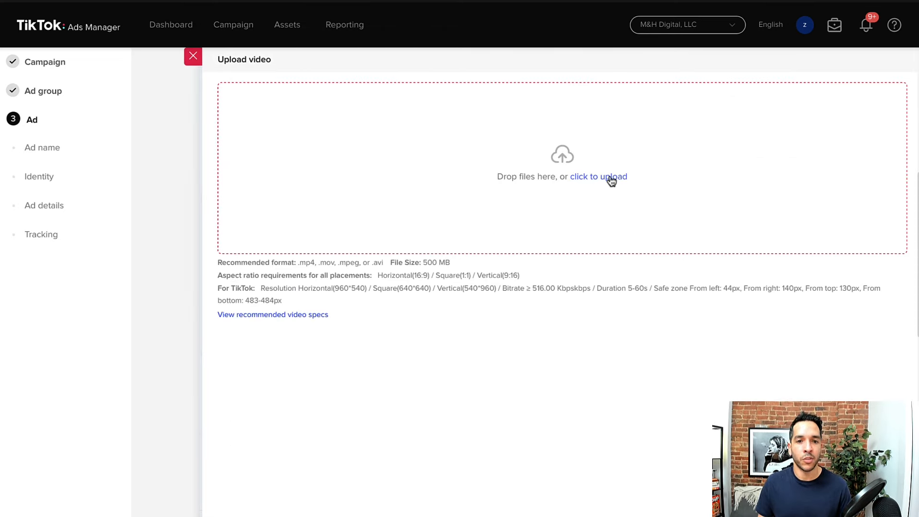
click(194, 56)
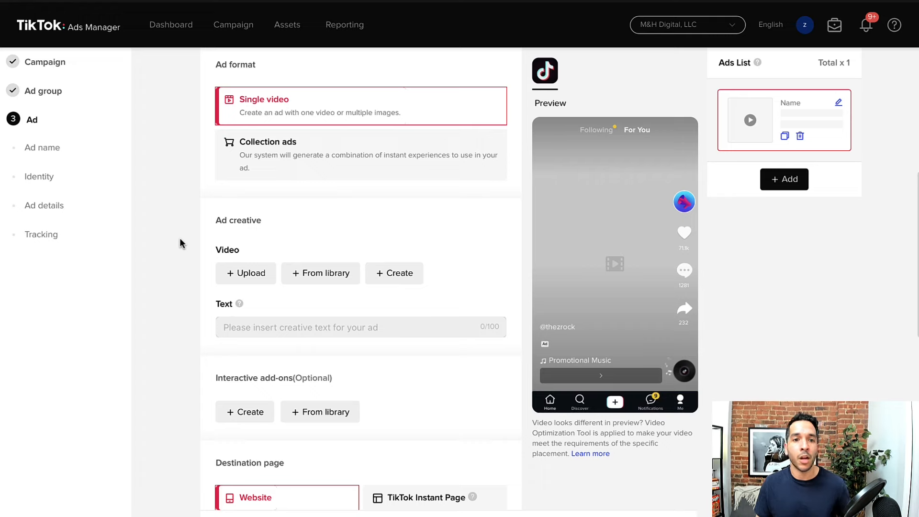
Add the 8-second Video_ImproveROI_IGLogo video from the library as the ad creative and play it in the preview
click(311, 279)
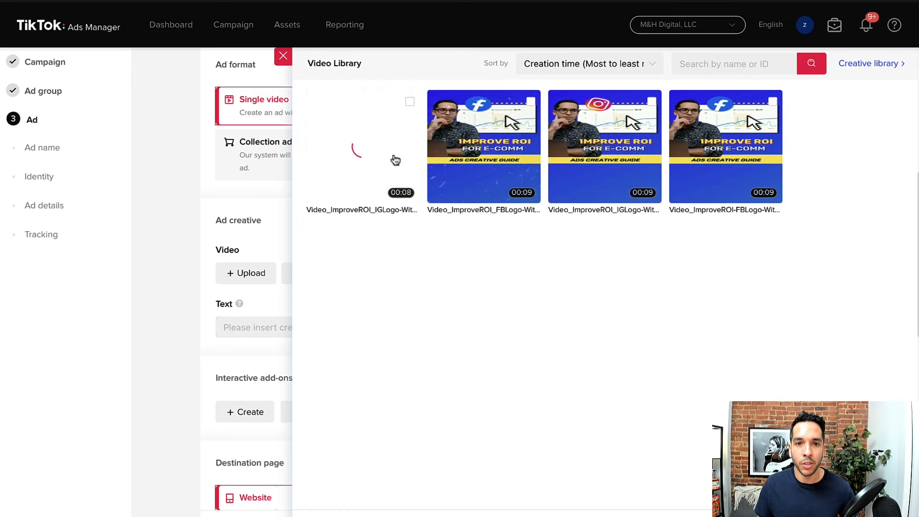
click(405, 165)
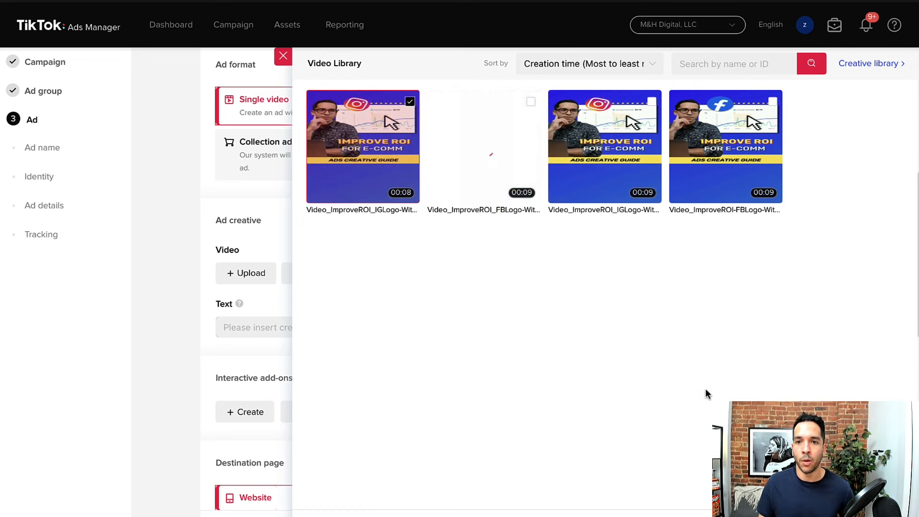
click(334, 515)
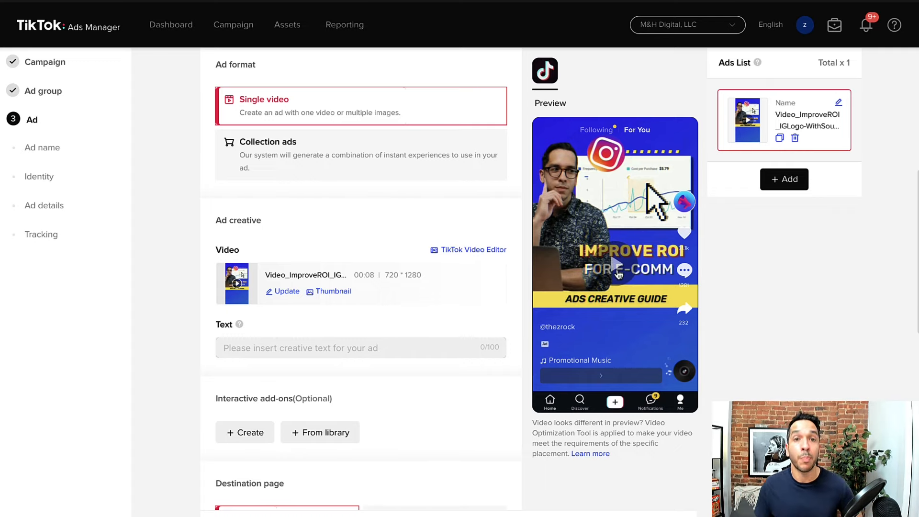
click(619, 274)
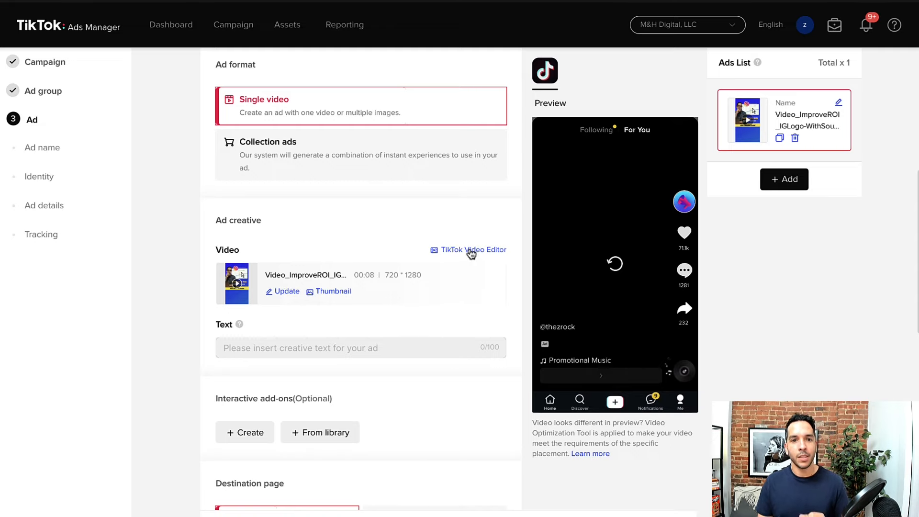
Enter the ad text "Keep your skin lookin gflawless with our Ageless Skin cream."
click(388, 356)
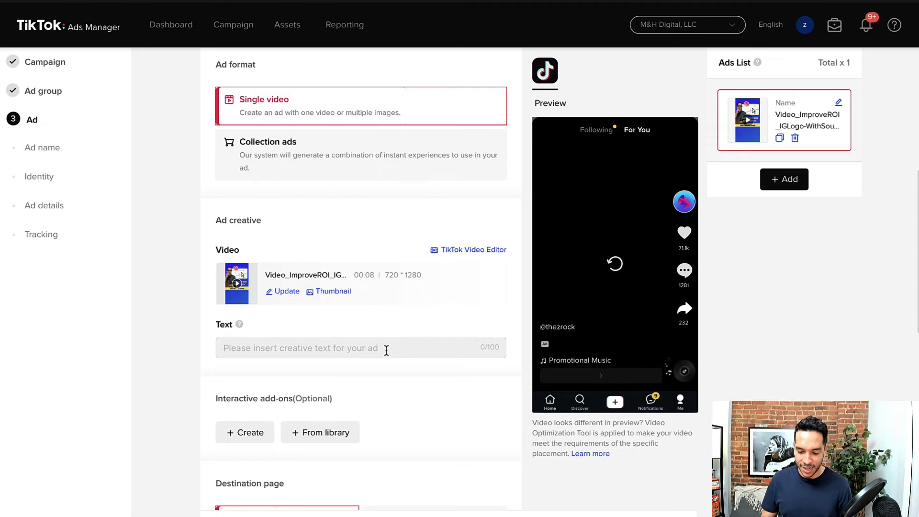
text(Keep your )
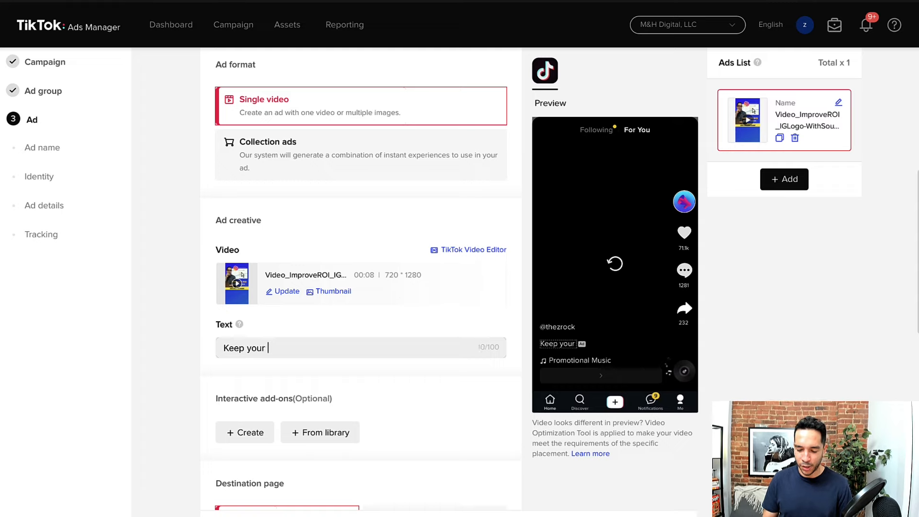
text(skin lo)
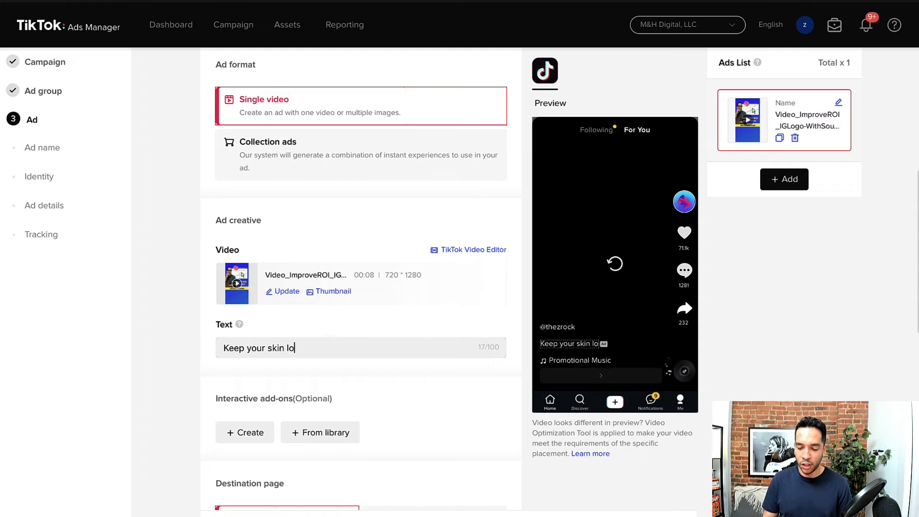
text(okin gflawless)
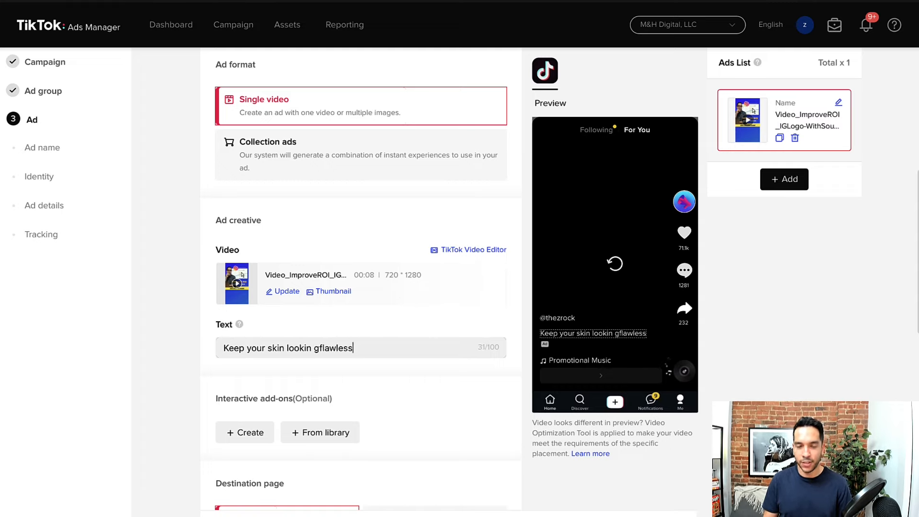
text( with our )
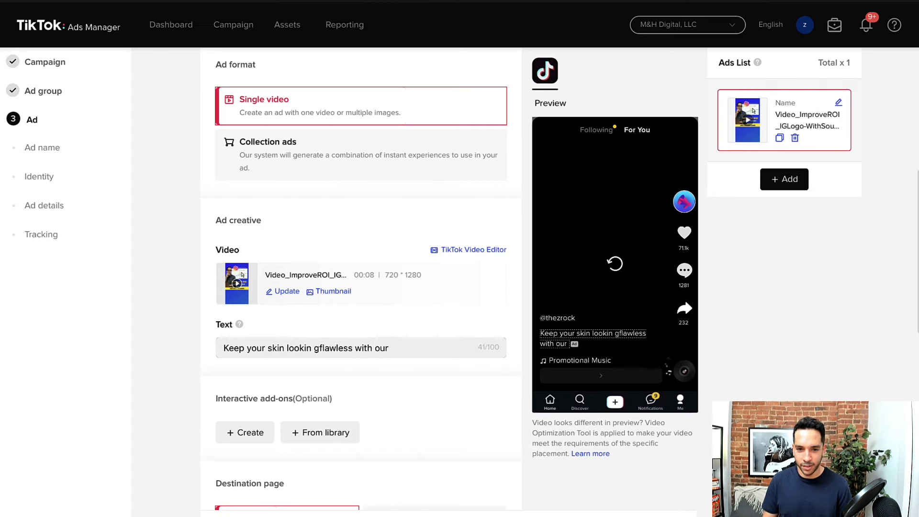
text(AGeless)
key(BackSpace)
key(BackSpace)
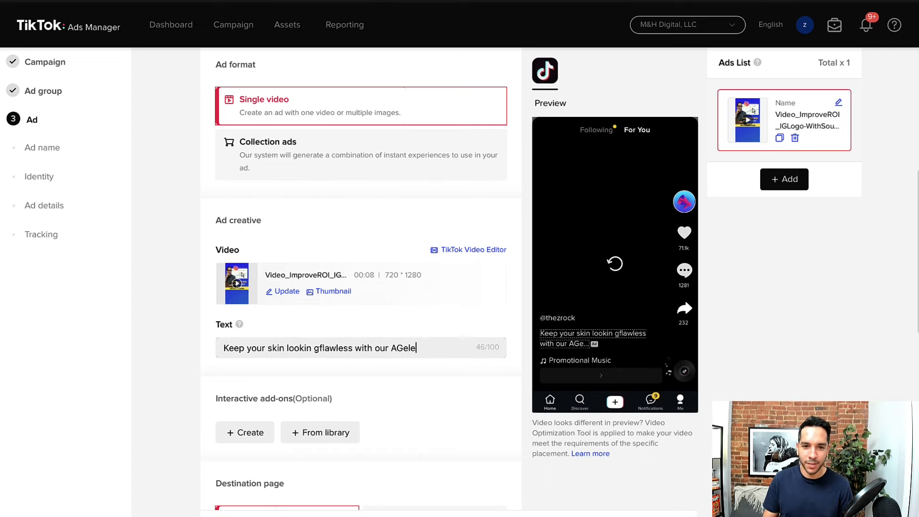
key(BackSpace)
key(BackSpace)
key(BackSpace)
key(BackSpace)
text(geless)
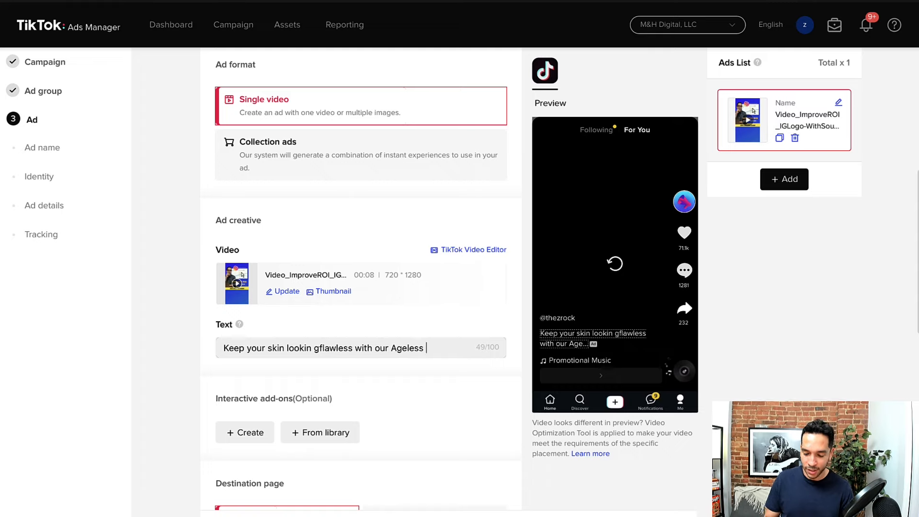
text(Ski)
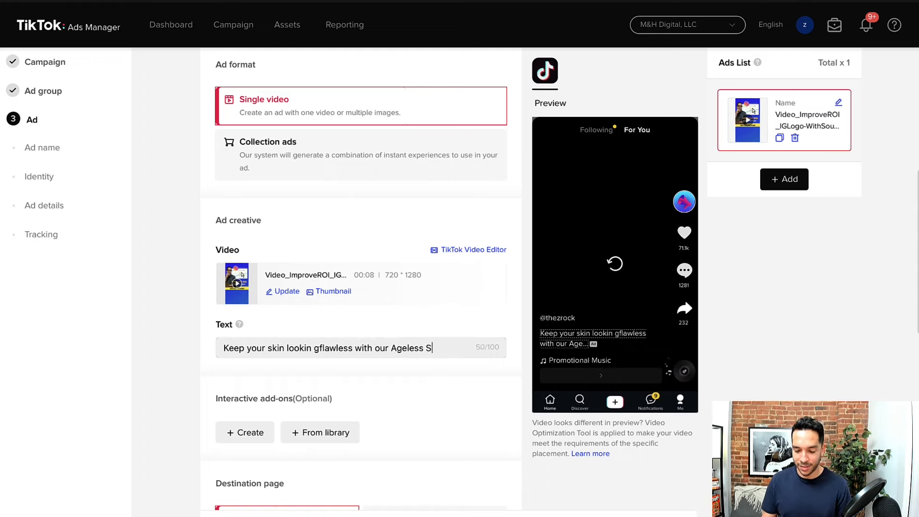
text(ncream.)
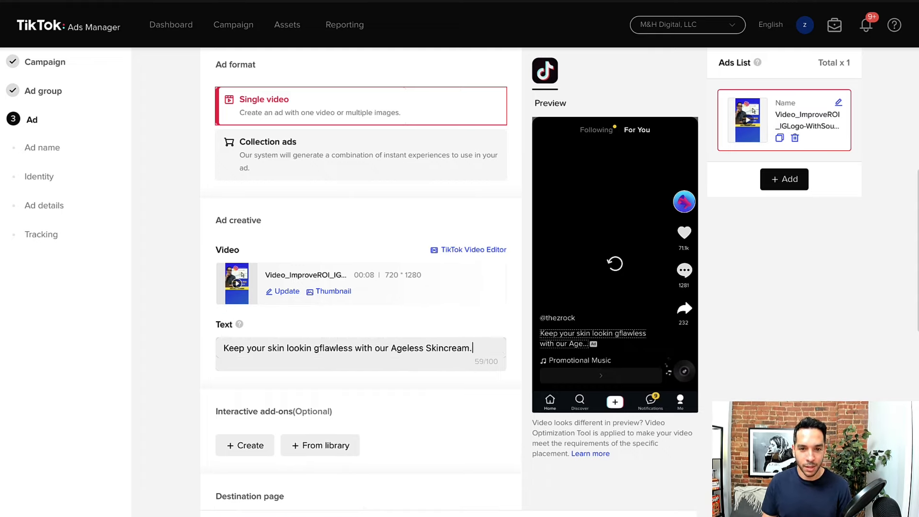
click(447, 348)
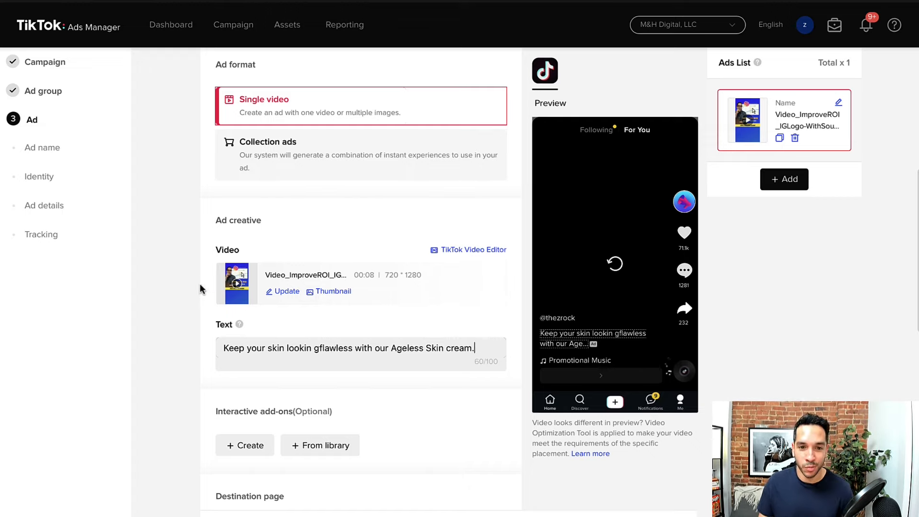
Review the ad creative, interactive add-ons and destination page sections alongside the ad preview
scroll(198, 317, down, 1)
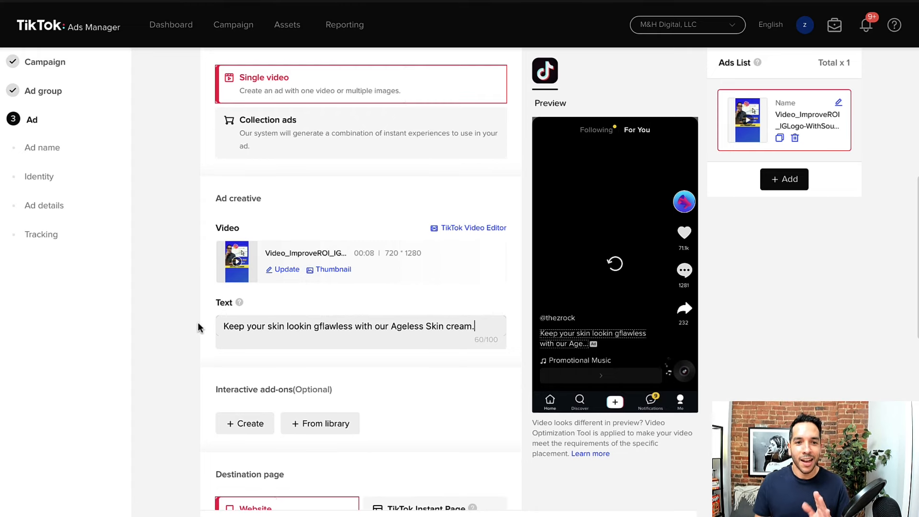
scroll(198, 322, down, 1)
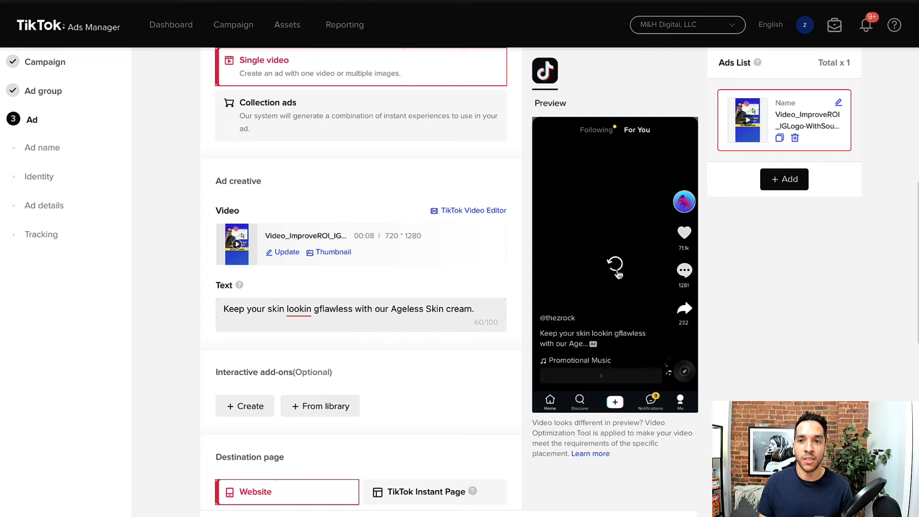
scroll(193, 370, down, 1)
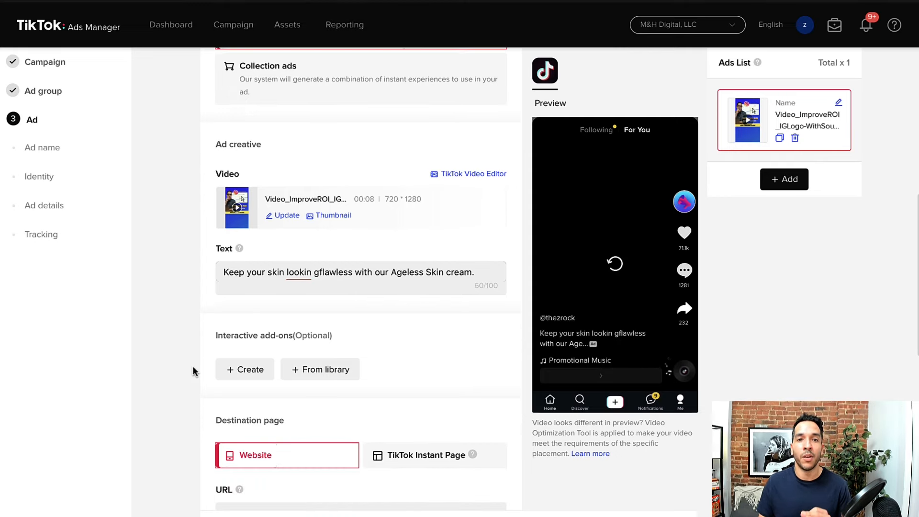
scroll(193, 367, down, 1)
scroll(259, 311, up, 4)
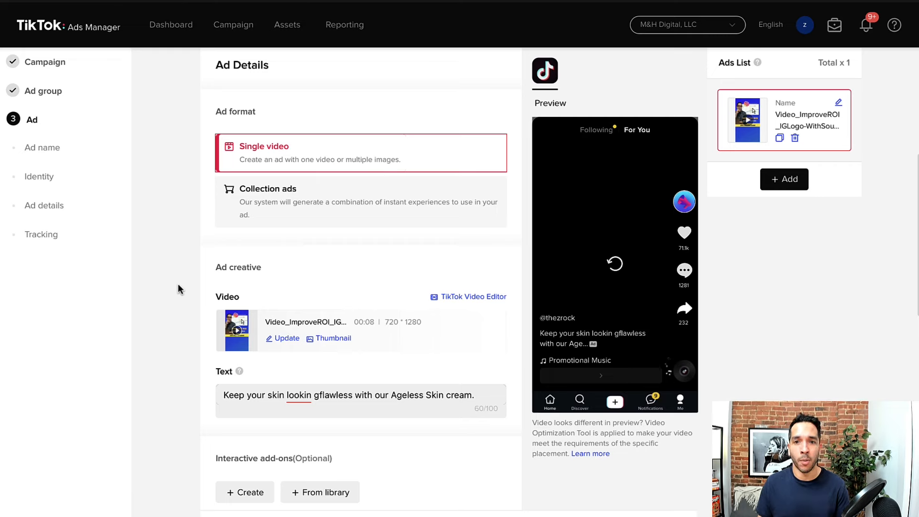
scroll(180, 289, down, 1)
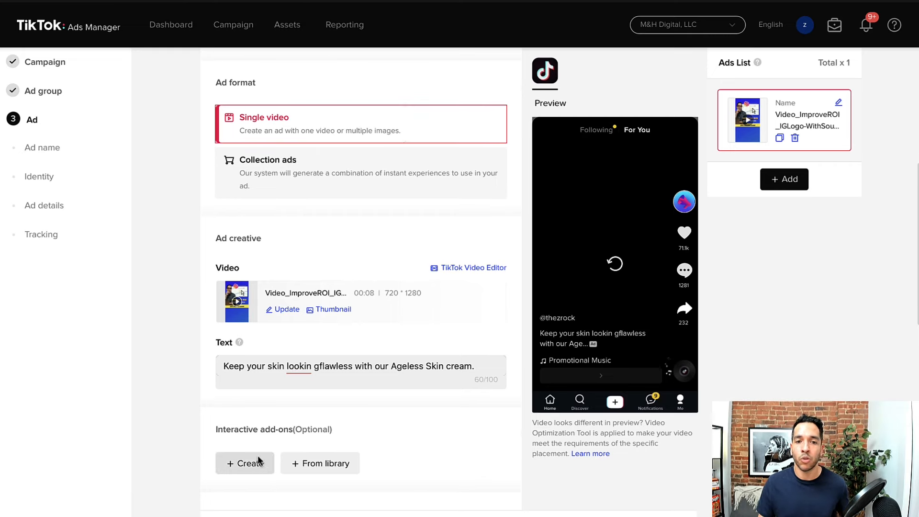
scroll(198, 355, down, 1)
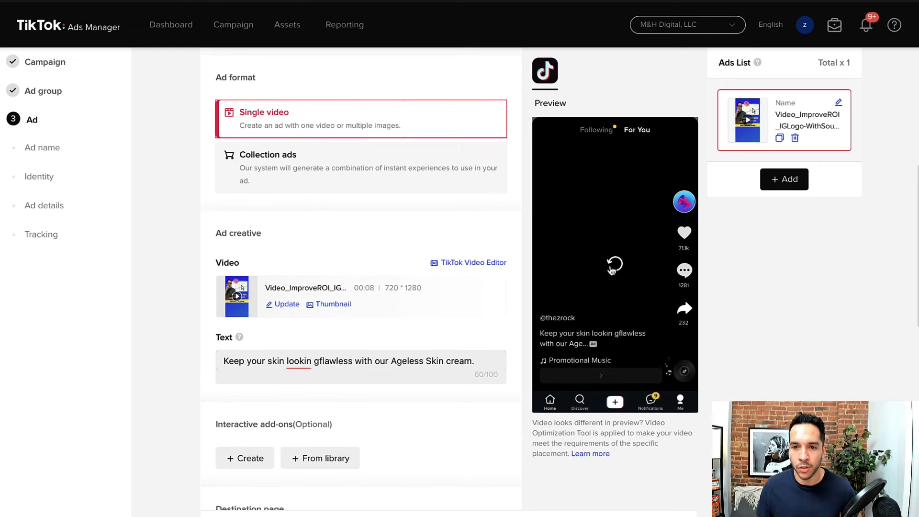
scroll(612, 268, down, 1)
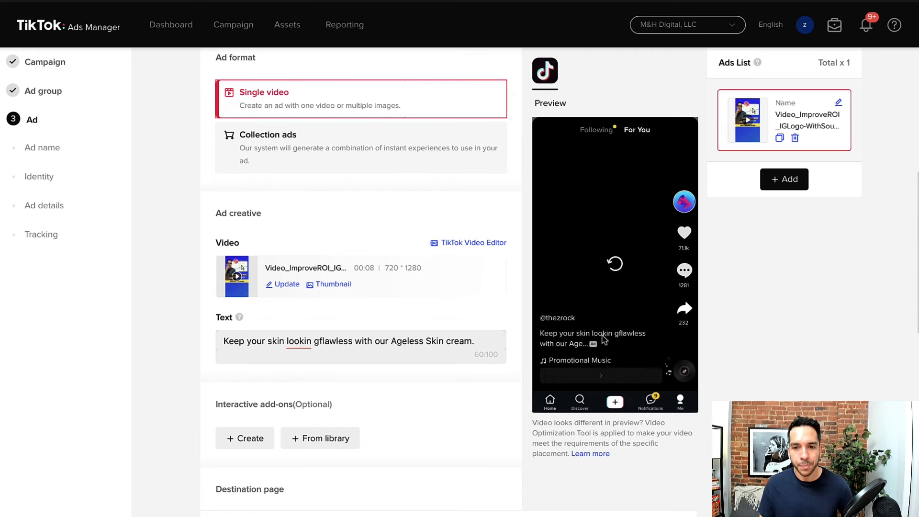
Correct the ad text to "Keep your skin looking flawless with our Ageless Skin cream." and replay the video preview
scroll(604, 339, down, 1)
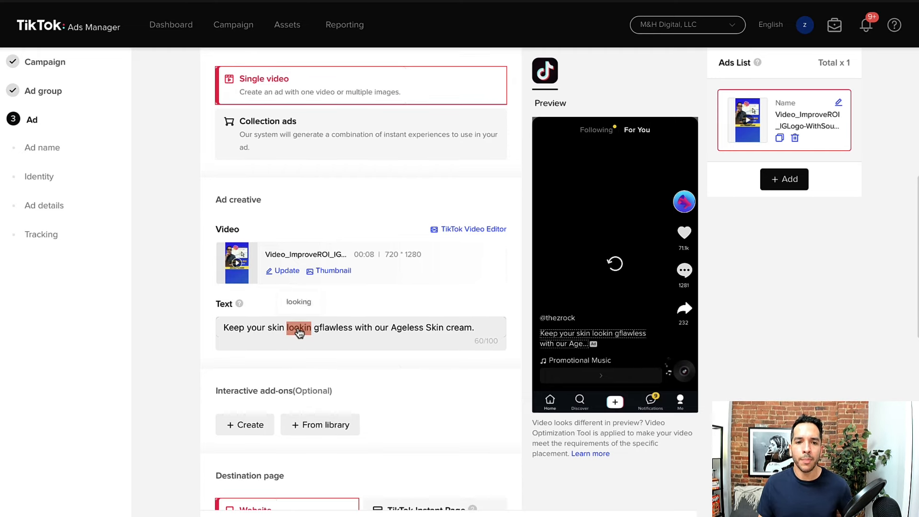
click(314, 329)
key(BackSpace)
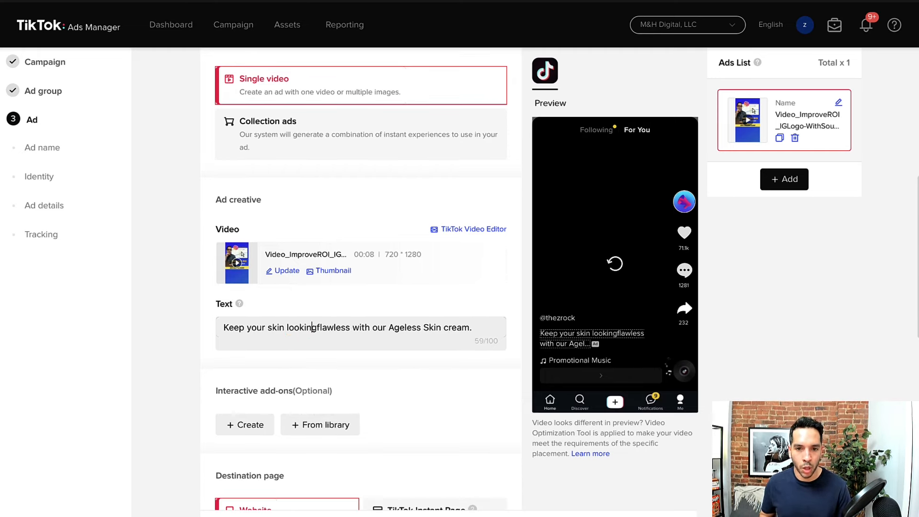
key(Right)
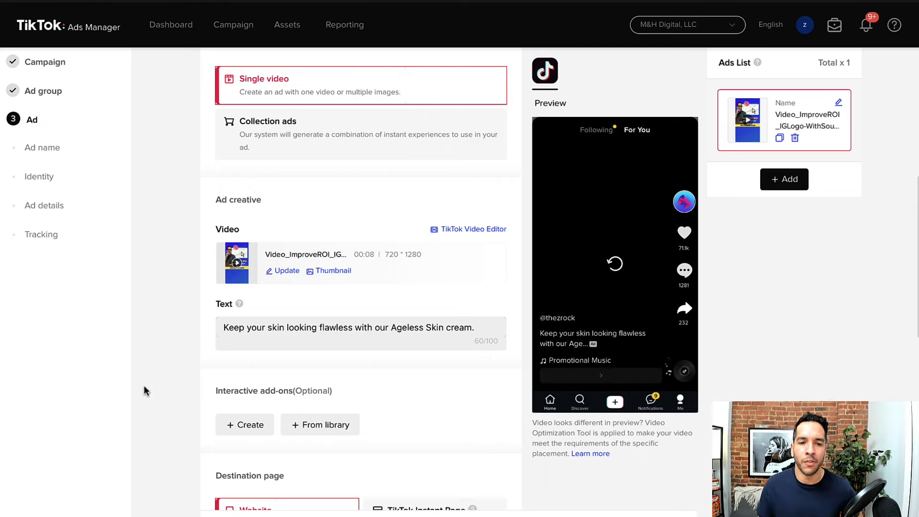
click(607, 266)
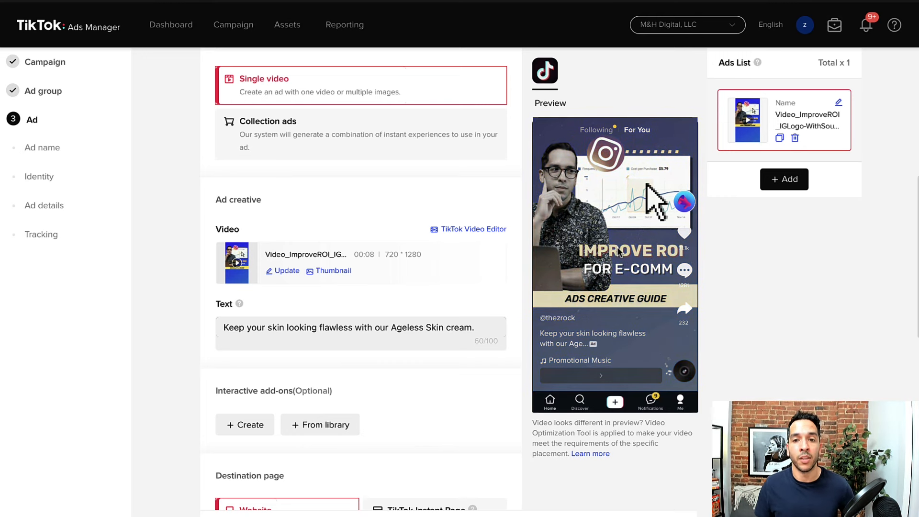
Try the TikTok Instant Page destination with a Standard call to action, opening the page creator and leaving without creating a page
scroll(199, 363, down, 4)
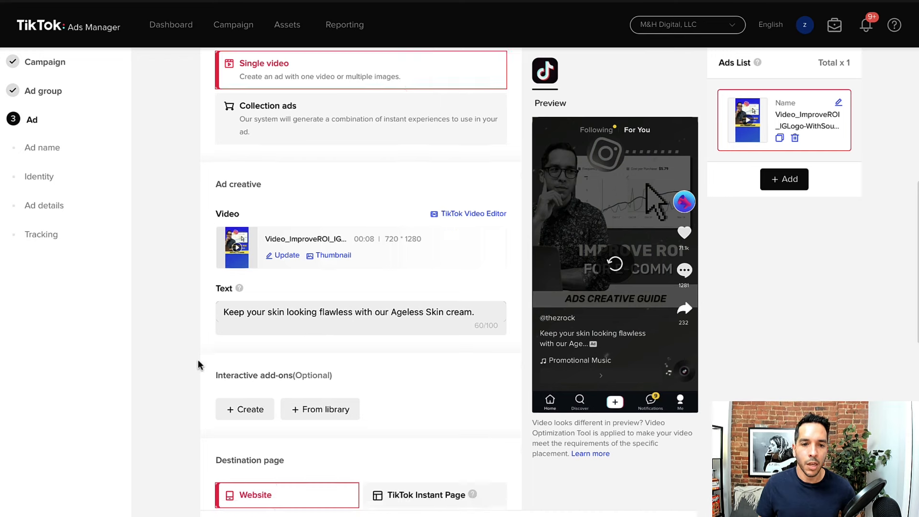
scroll(198, 364, down, 2)
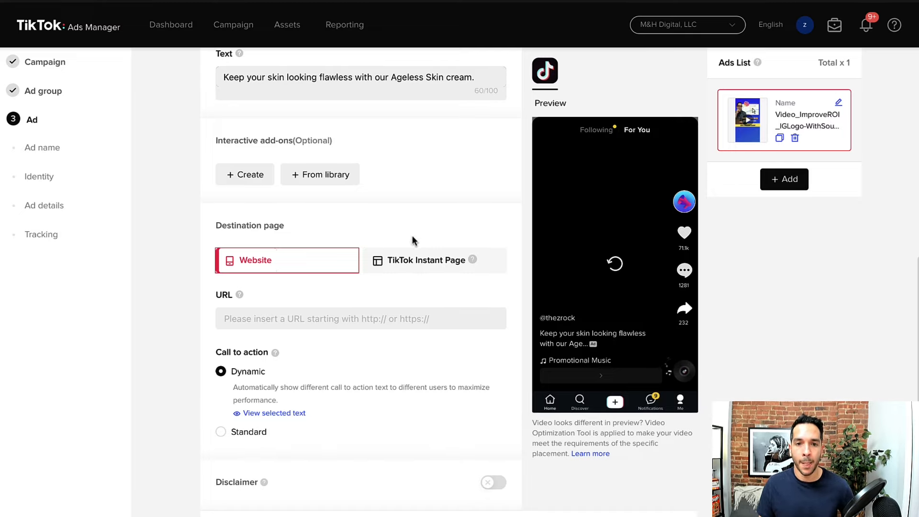
click(447, 272)
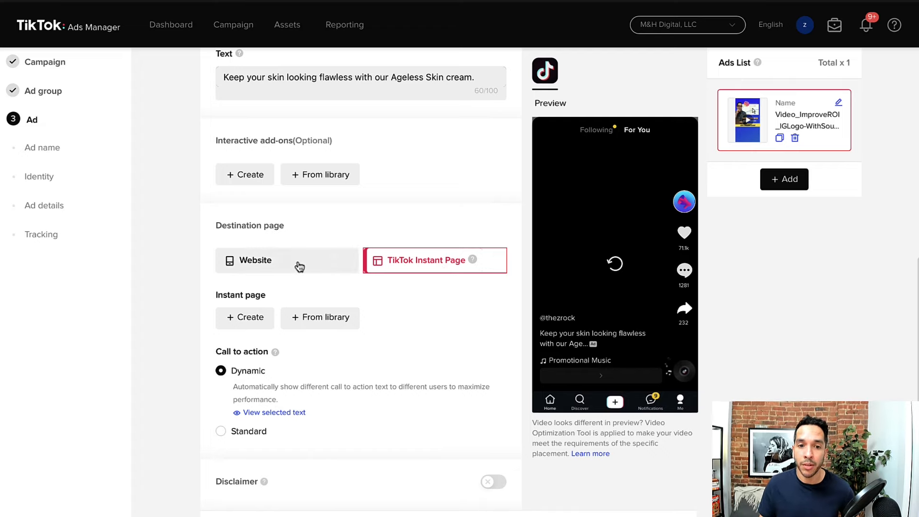
click(222, 432)
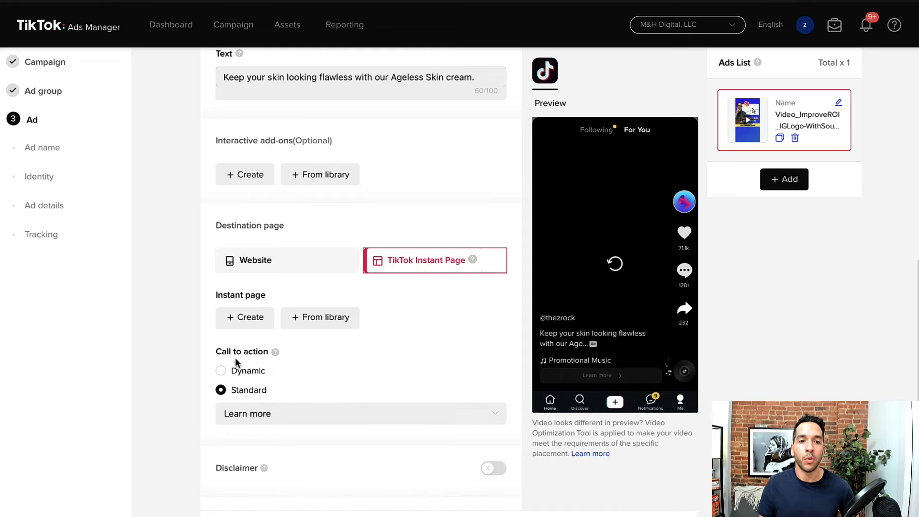
click(244, 317)
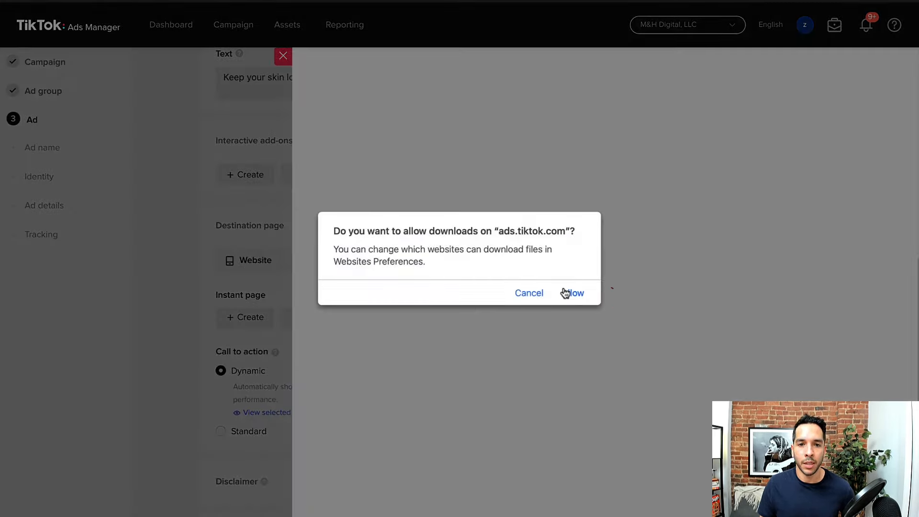
click(542, 295)
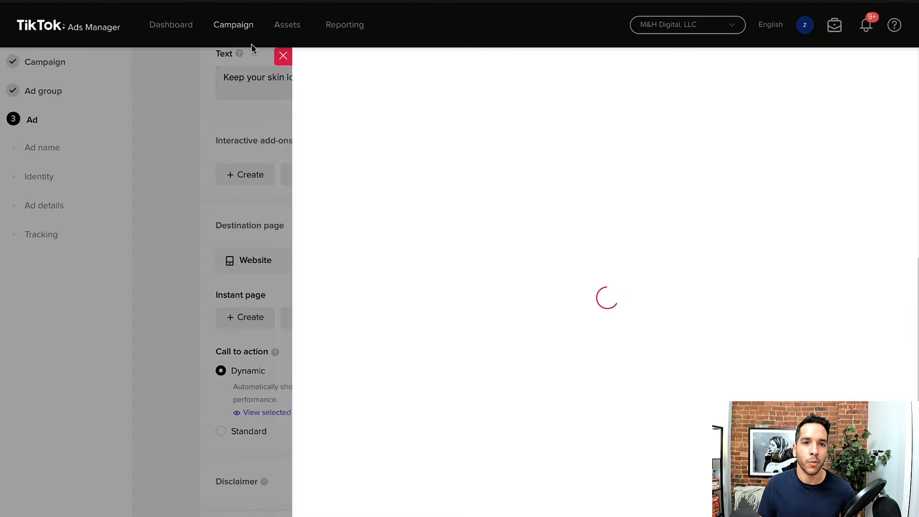
click(285, 58)
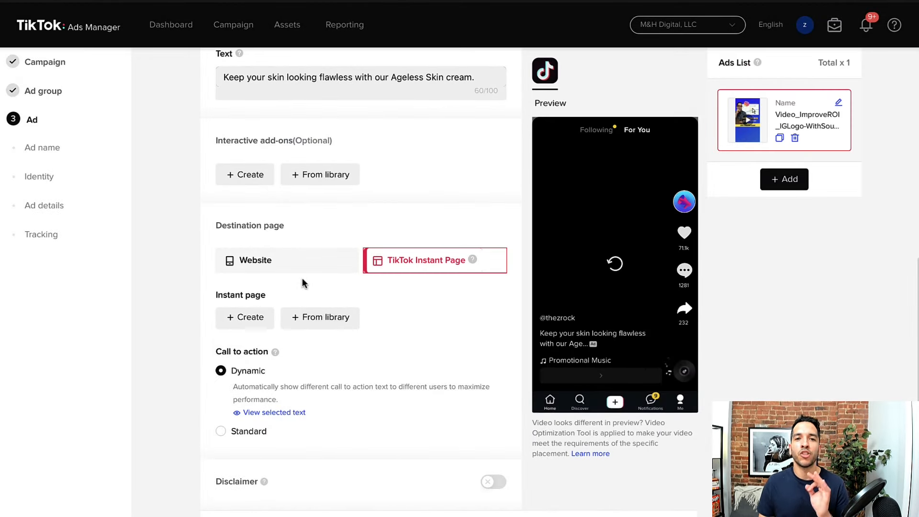
mouse_move(474, 261)
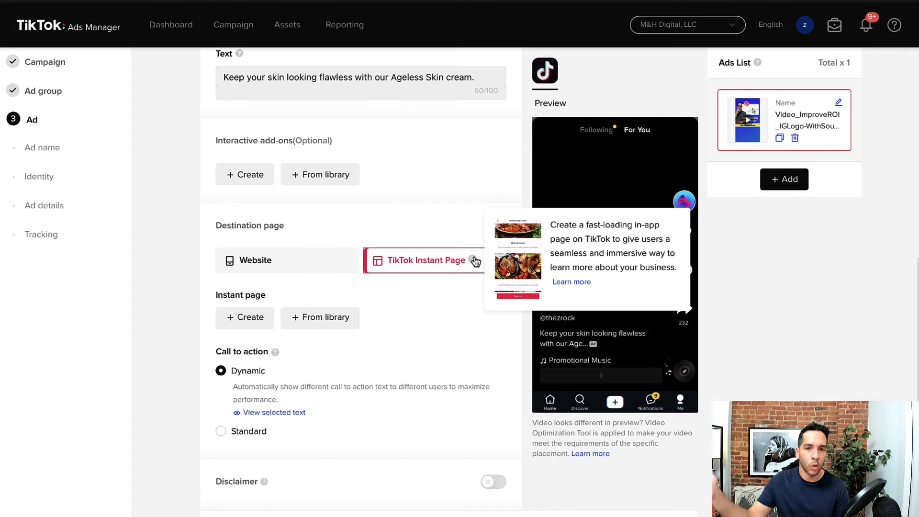
Set the destination page to Website and use the first suggested markethustledigital.com product URL
click(306, 263)
click(297, 316)
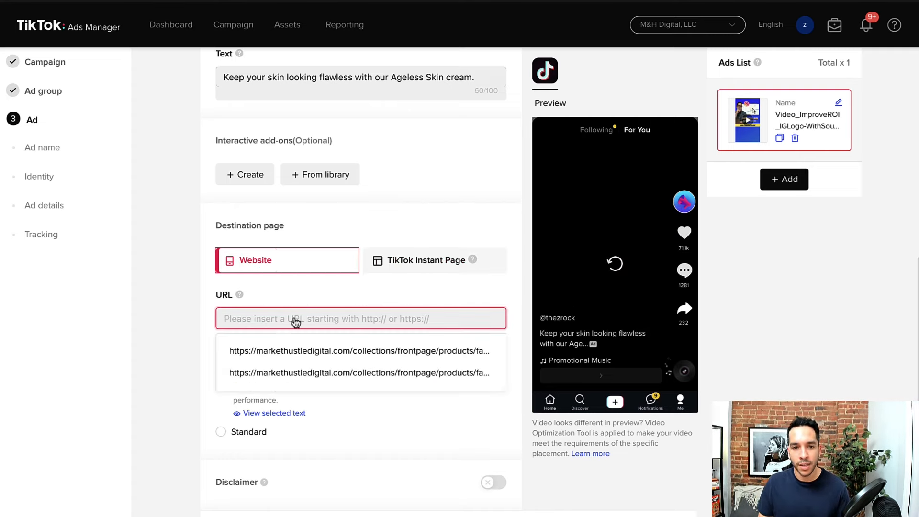
click(244, 351)
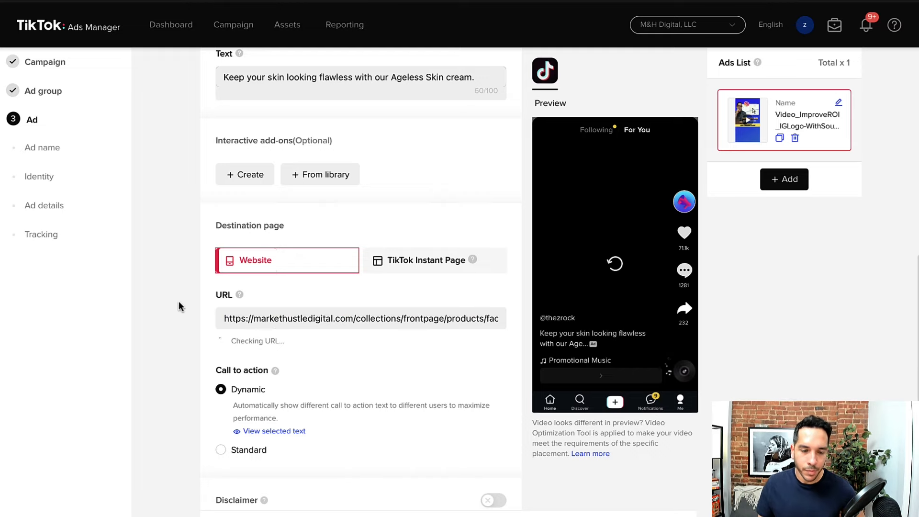
Try the Standard call to action, look through its available text options, and return to Dynamic
mouse_move(277, 374)
scroll(239, 388, down, 1)
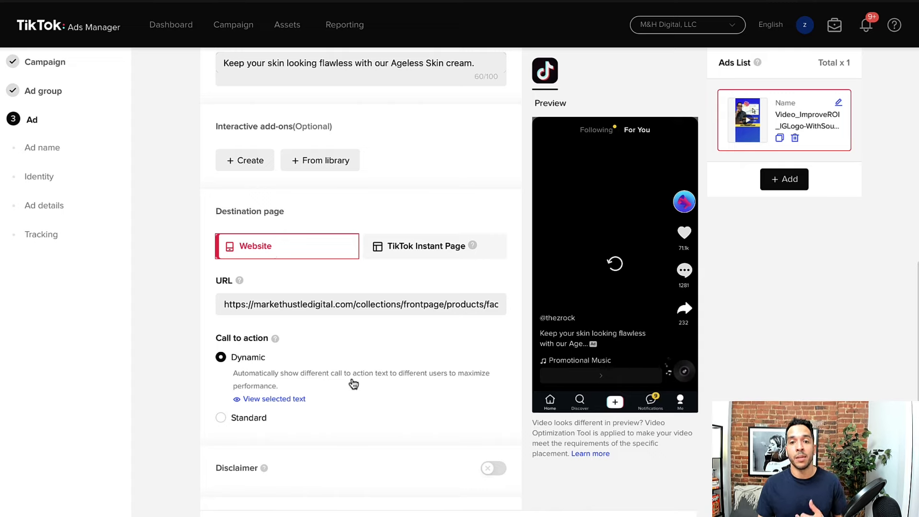
click(255, 428)
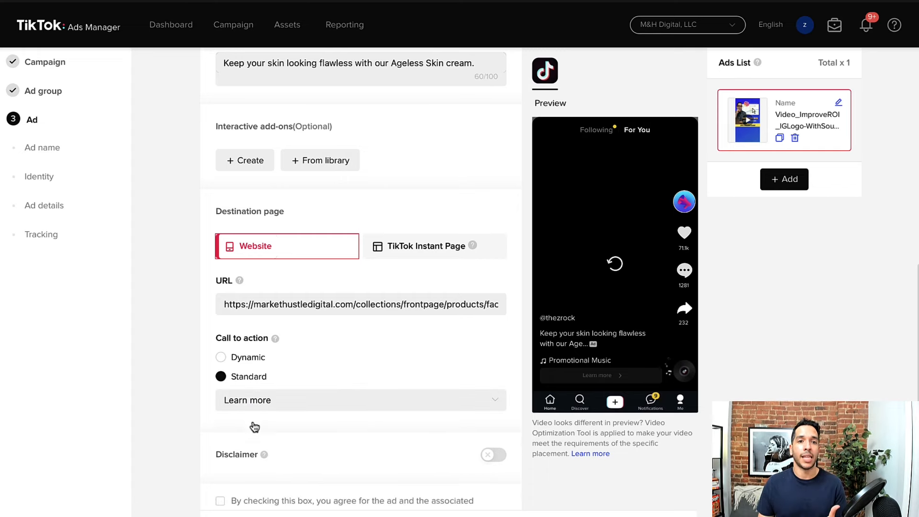
scroll(216, 375, down, 2)
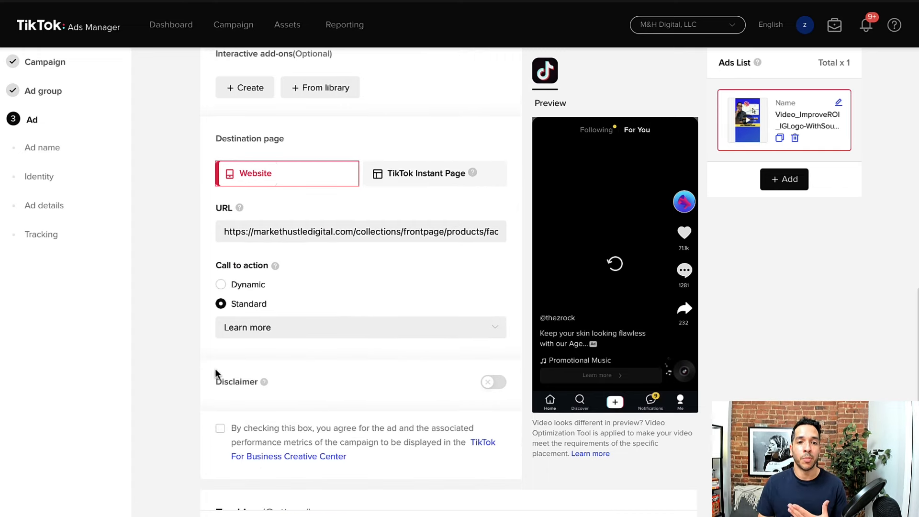
click(367, 338)
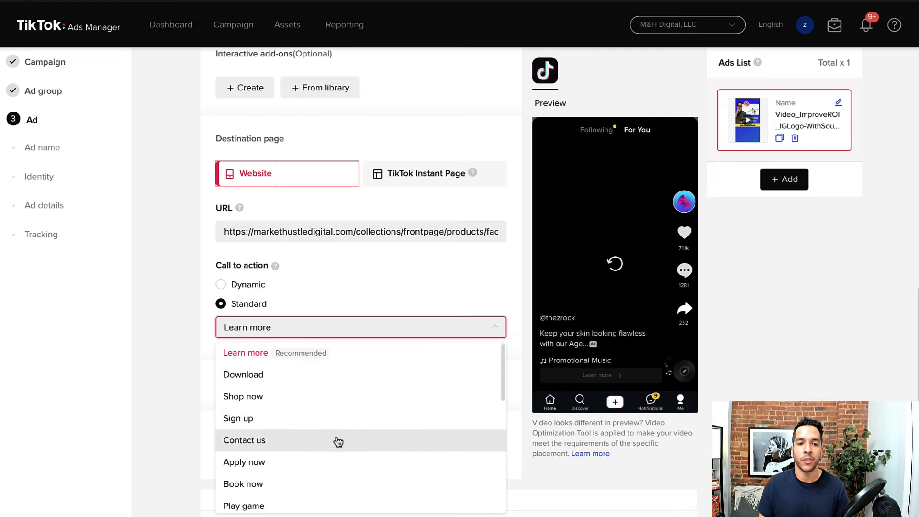
scroll(338, 443, down, 1)
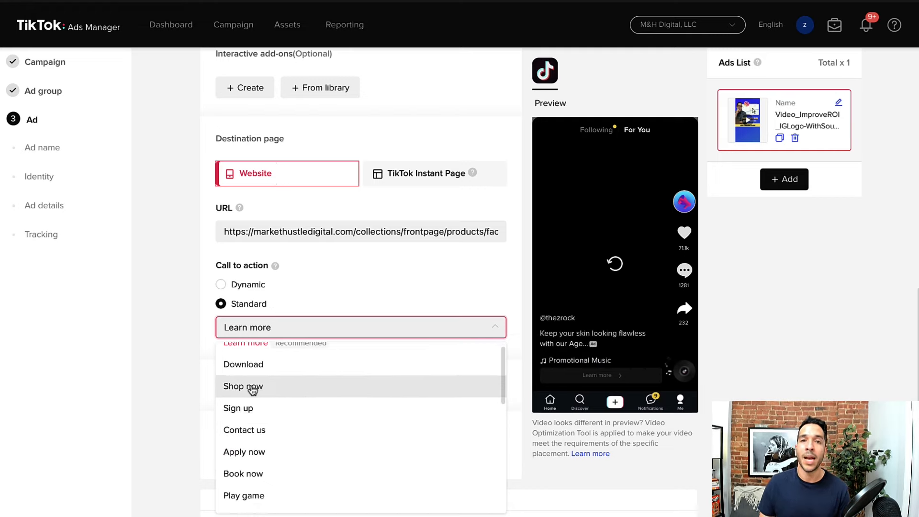
scroll(252, 390, up, 1)
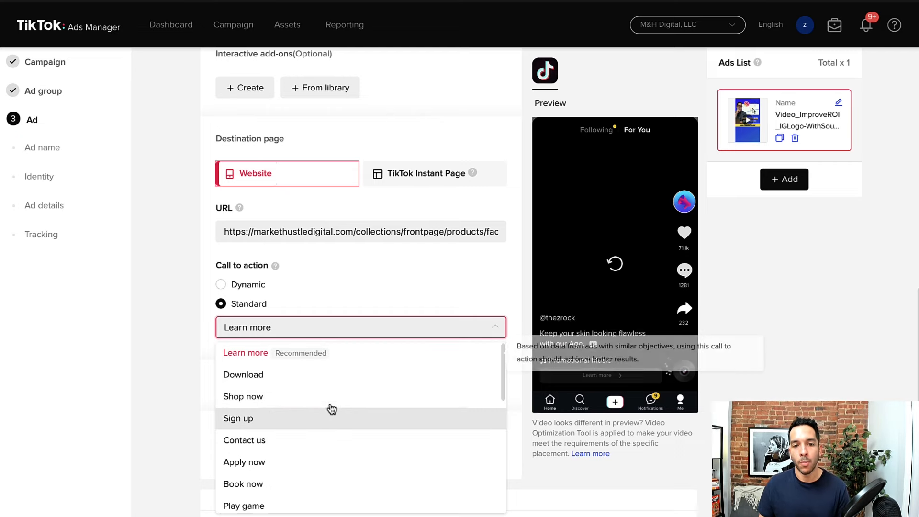
scroll(332, 408, down, 10)
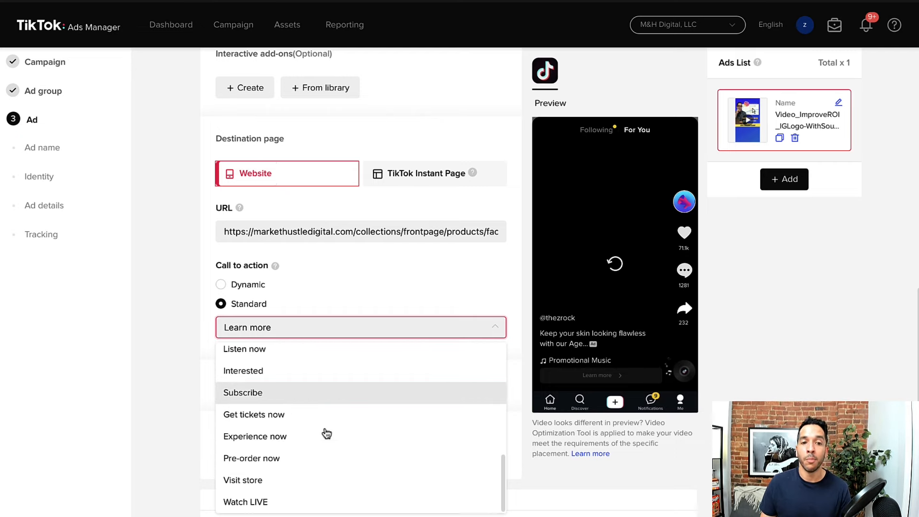
click(181, 318)
click(221, 284)
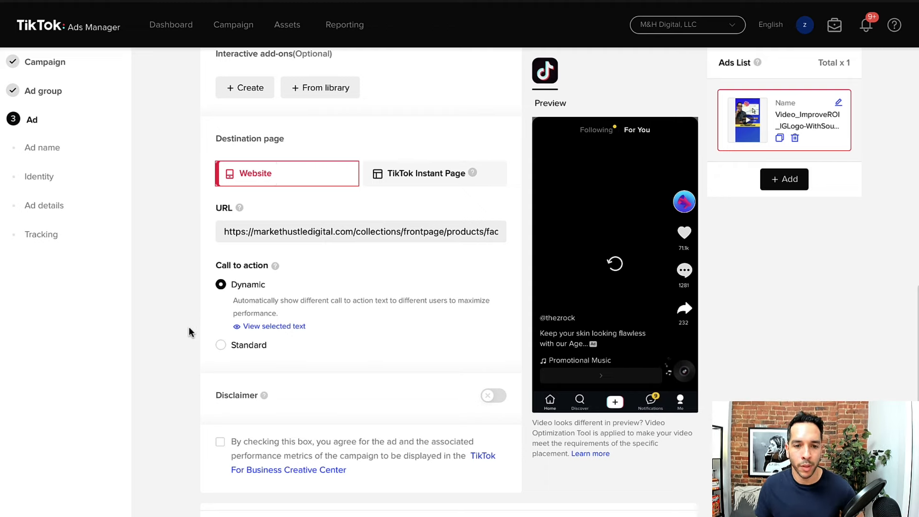
Agree to display the ad and its metrics in the TikTok For Business Creative Center, and try the disclaimer option, leaving it off
click(493, 316)
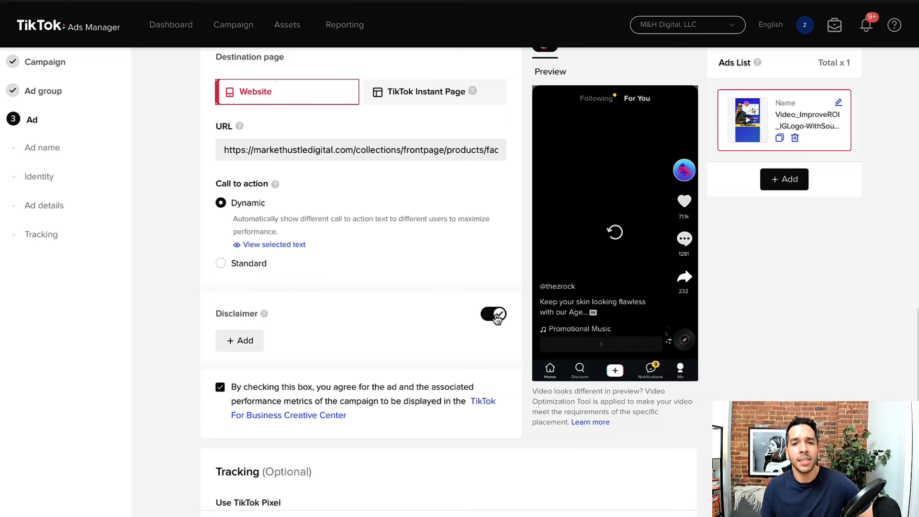
click(496, 314)
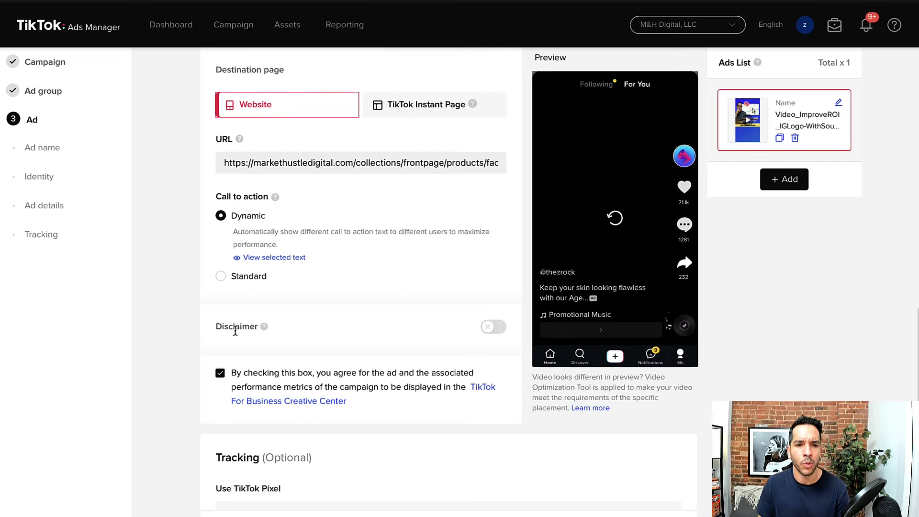
Review the optional TikTok Pixel and third-party tracking settings, and look over the destination page and call to action settings again
scroll(186, 350, down, 3)
scroll(184, 352, down, 2)
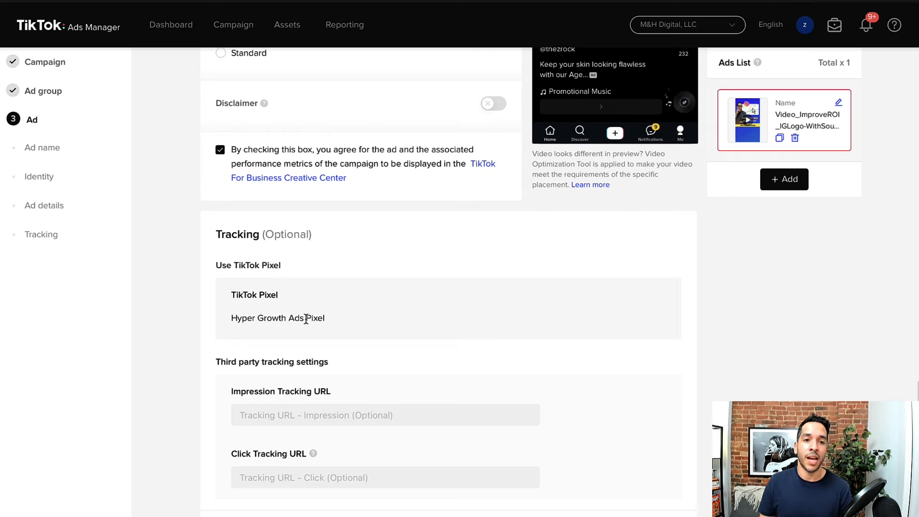
scroll(306, 314, down, 1)
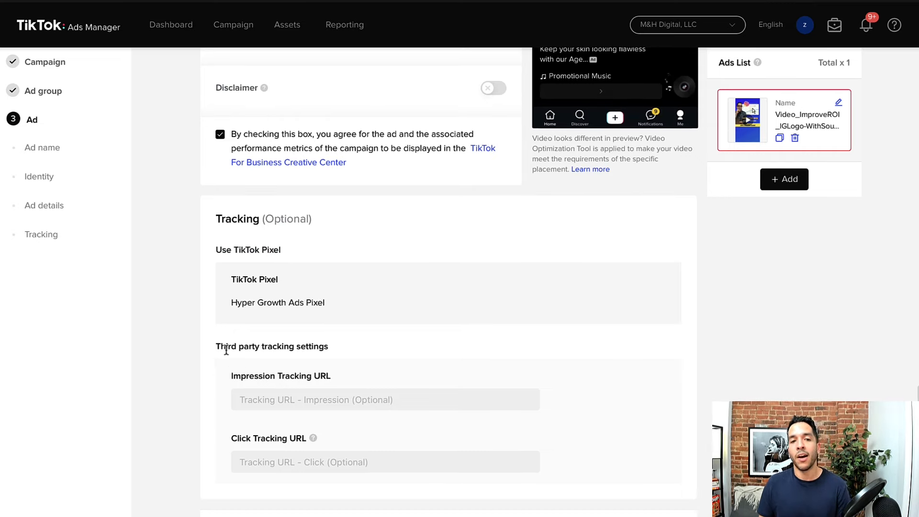
drag(216, 347, 332, 350)
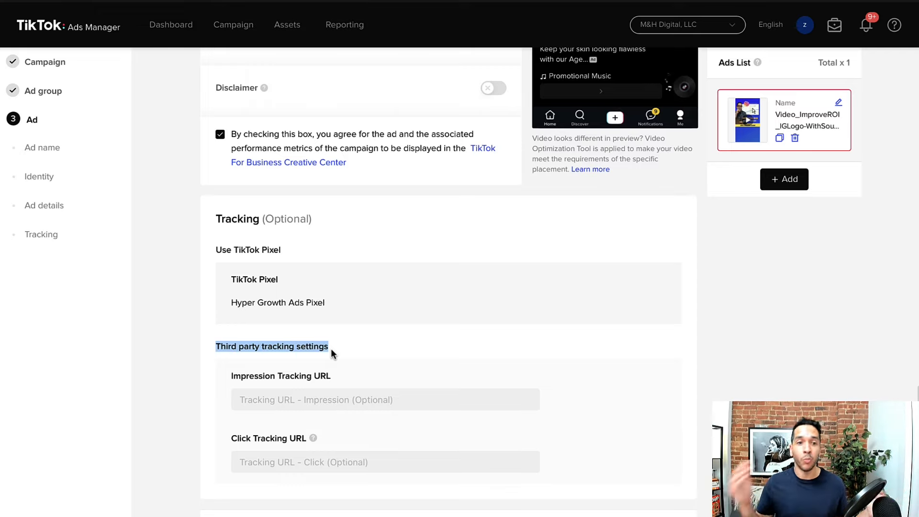
click(358, 351)
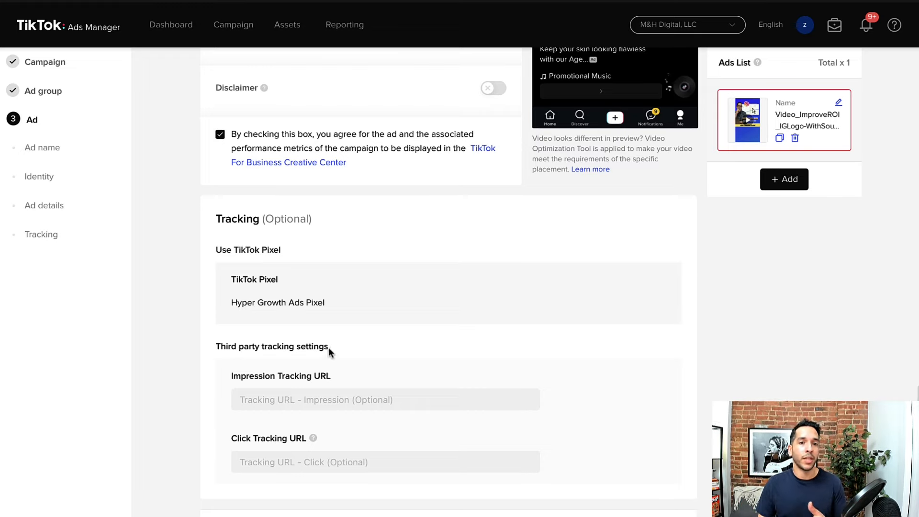
drag(335, 352, 212, 347)
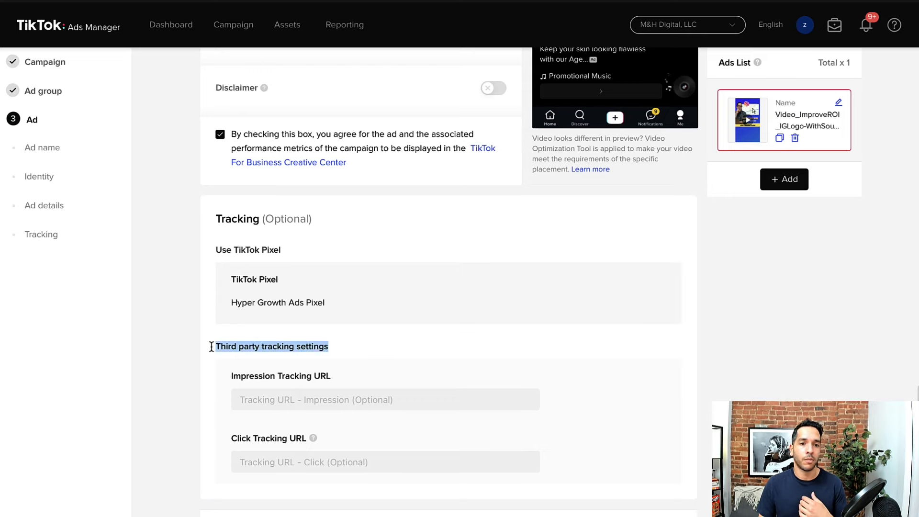
click(340, 345)
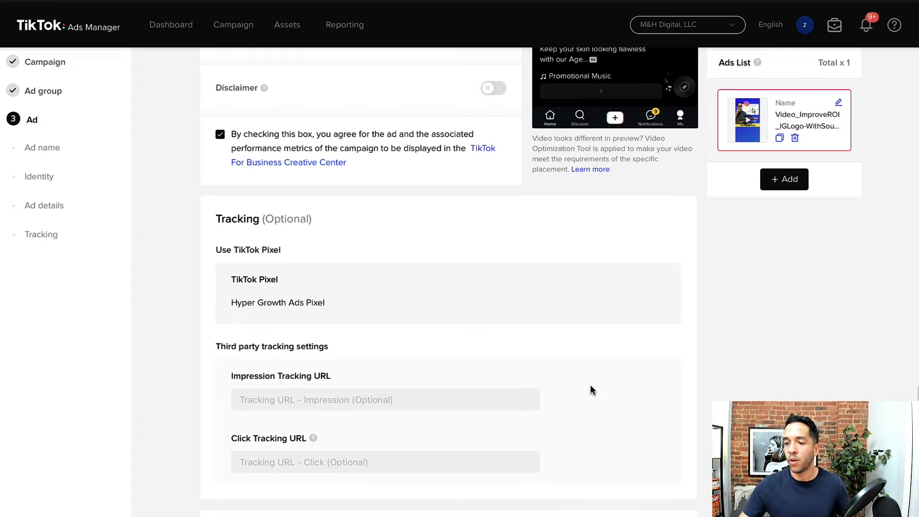
scroll(174, 275, up, 1)
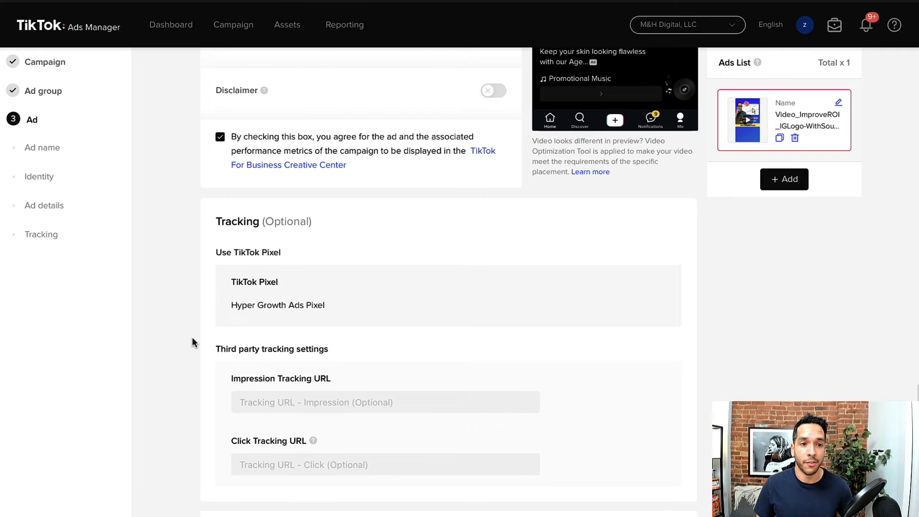
scroll(192, 338, down, 1)
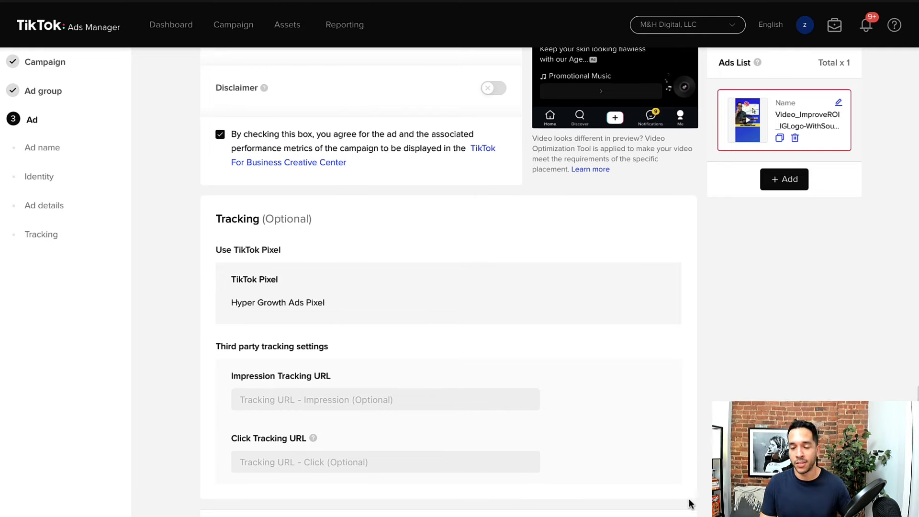
scroll(704, 438, up, 5)
scroll(708, 439, up, 2)
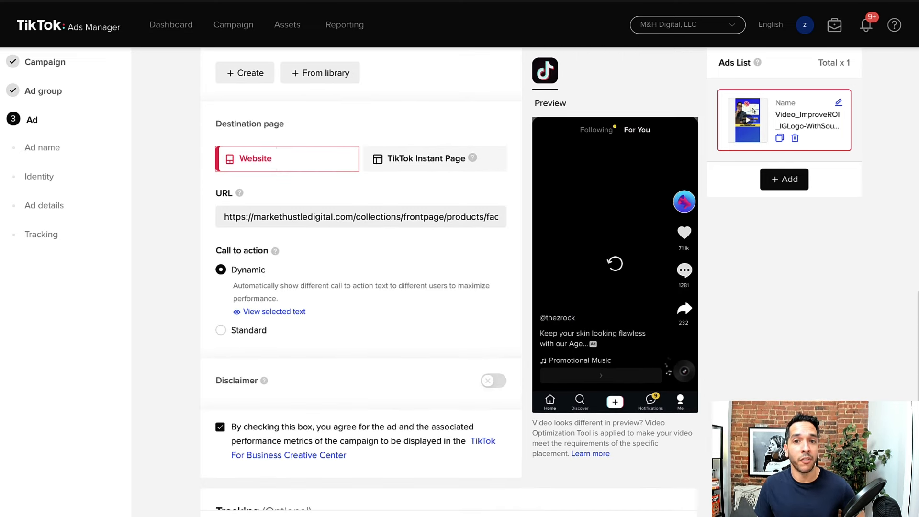
scroll(361, 282, up, 1)
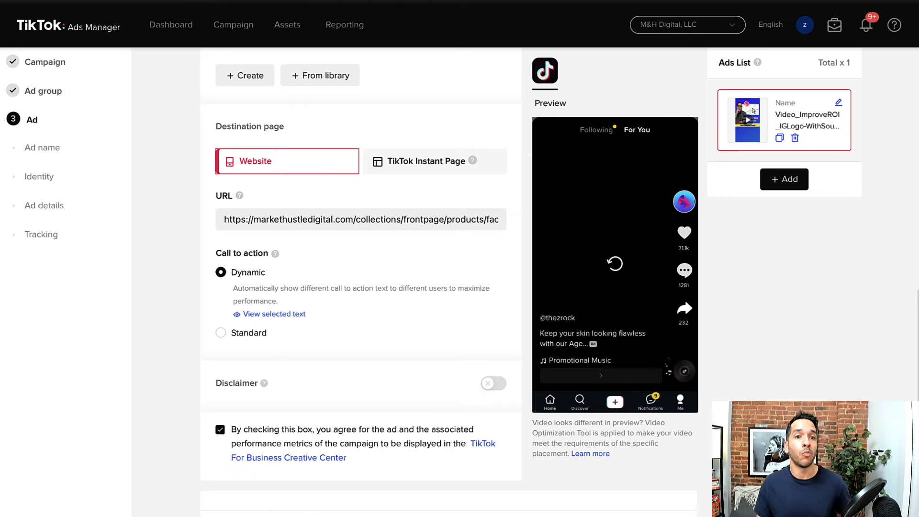
scroll(705, 402, up, 1)
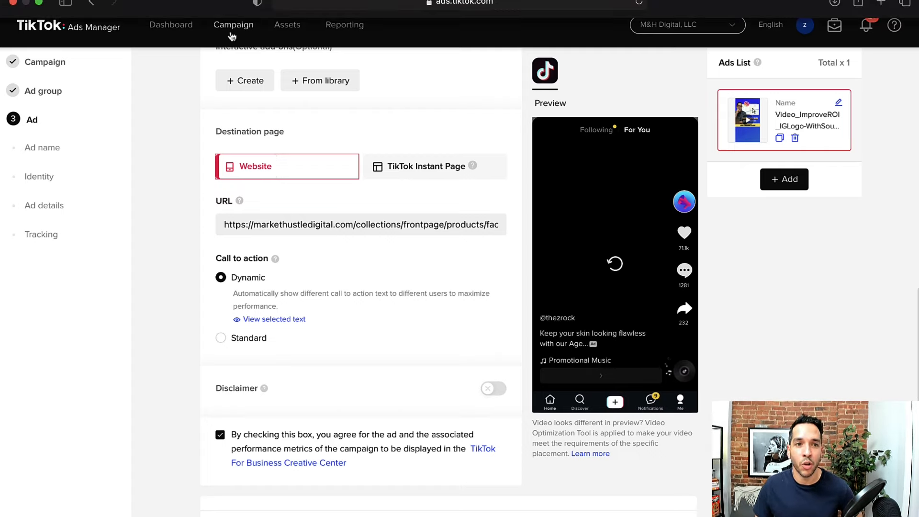
Leave the ad setup for the campaign overview and view the ad groups and ads of the FY22_MarketHustleDigital_Prospecting_Conversions campaign
click(247, 33)
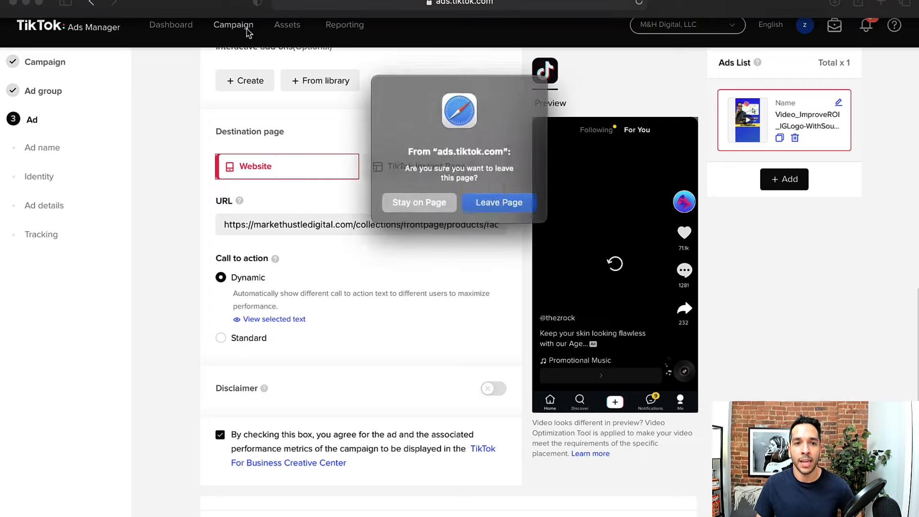
click(506, 201)
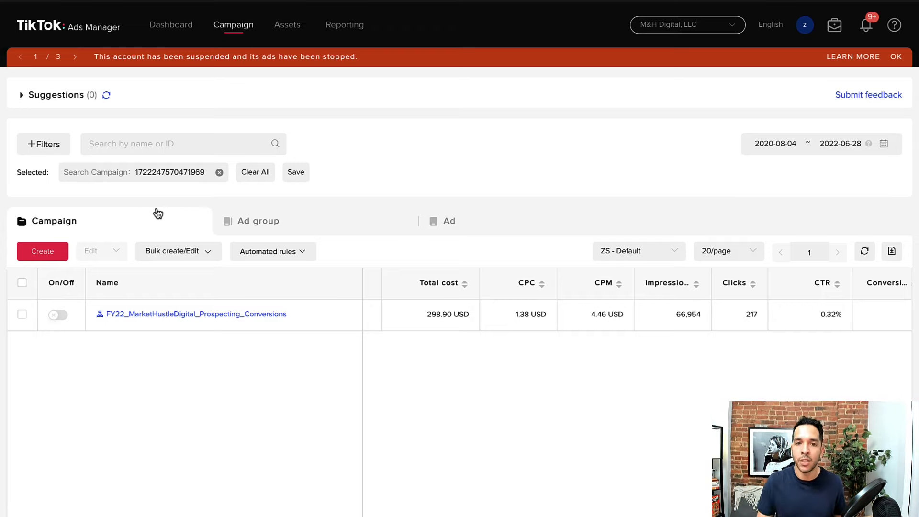
click(291, 220)
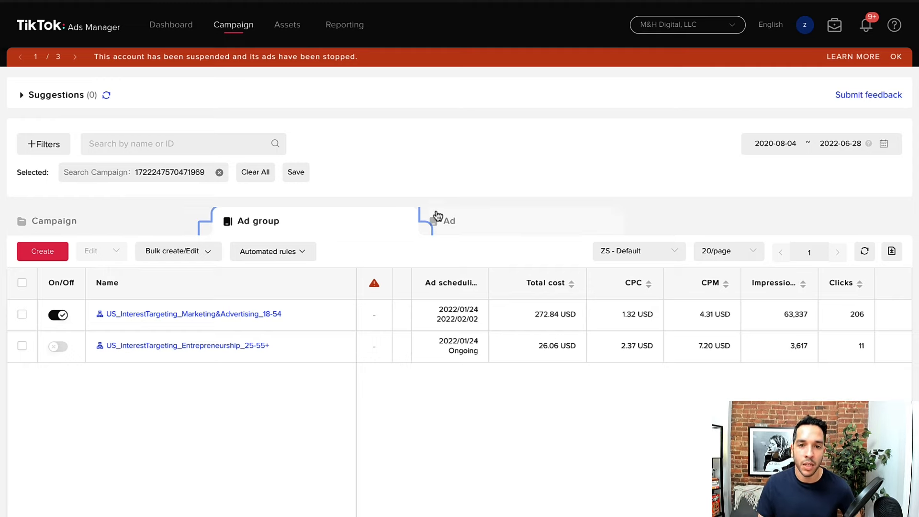
click(458, 226)
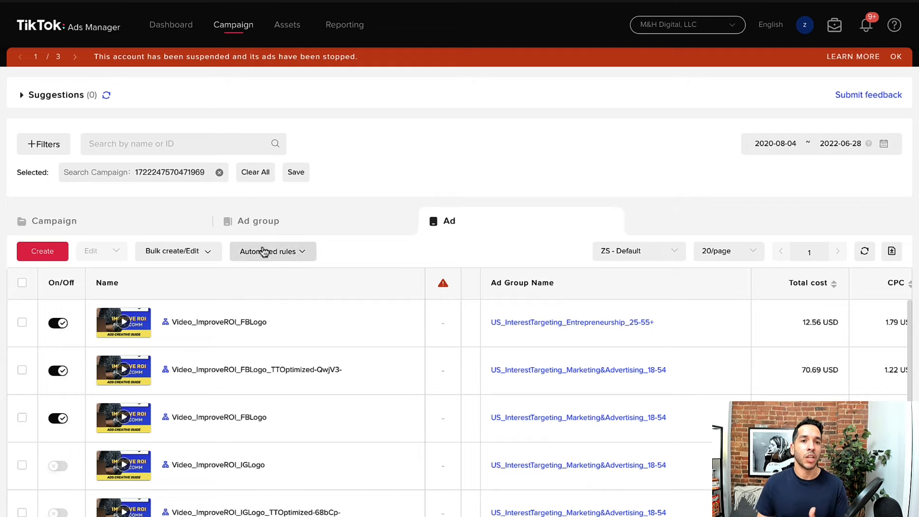
click(348, 222)
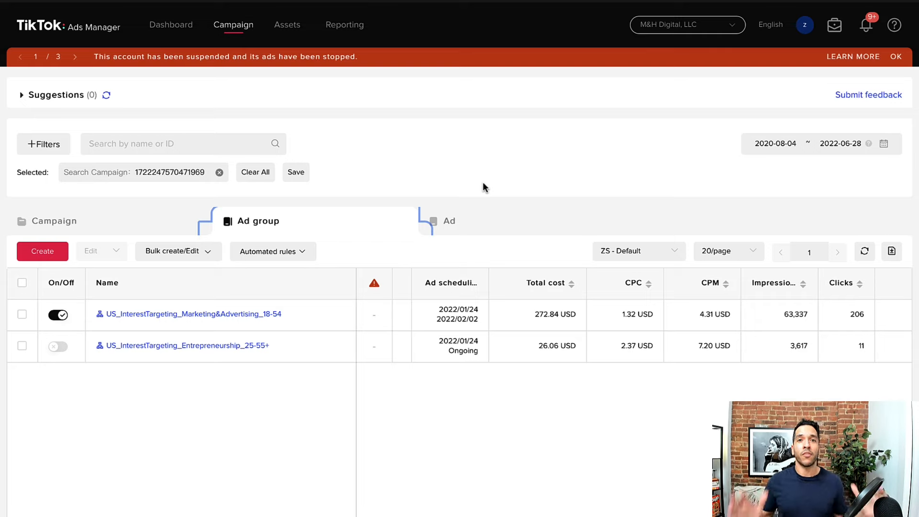